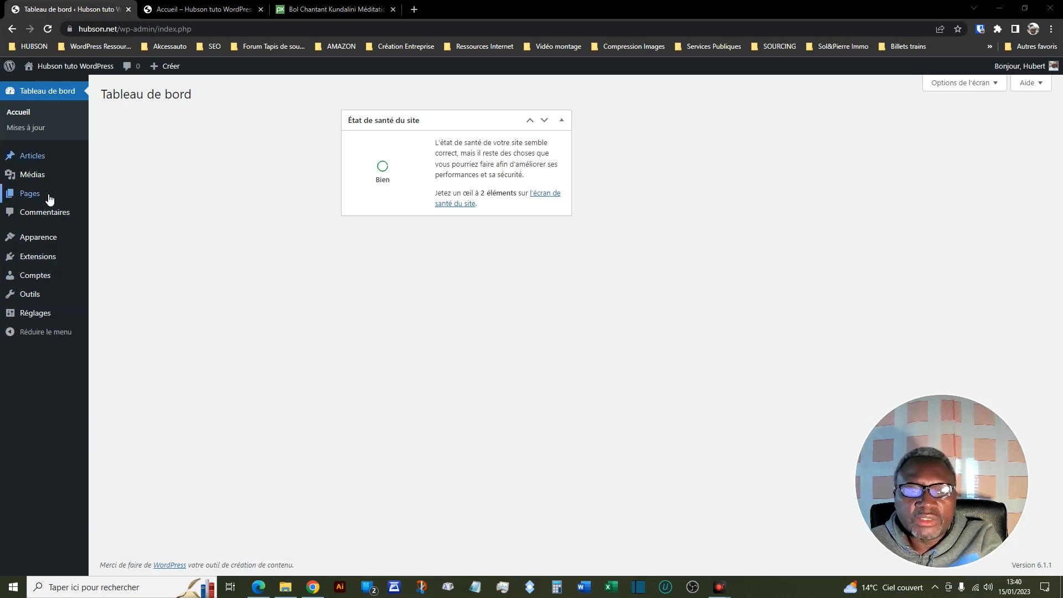
Open the Accueil page for editing from the site's page list and dismiss the autosave notice
mouse_move(36, 202)
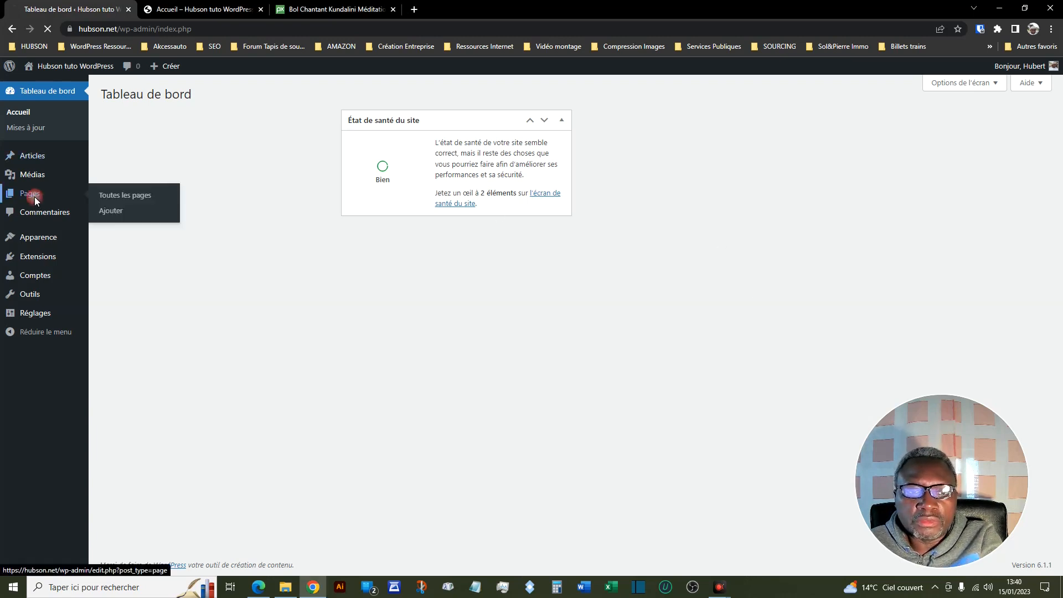
left_click(34, 197)
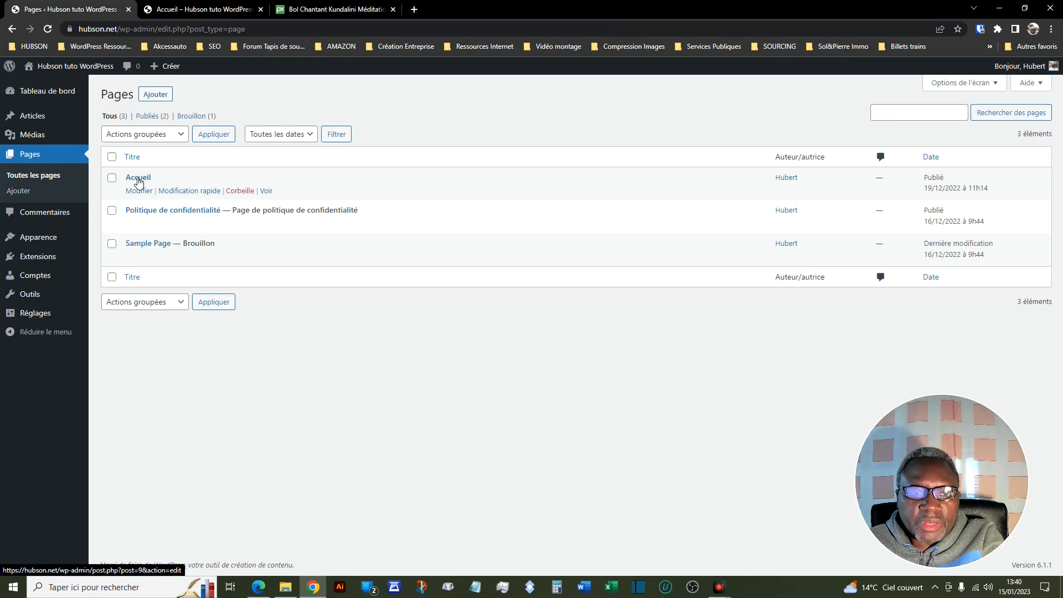
left_click(138, 177)
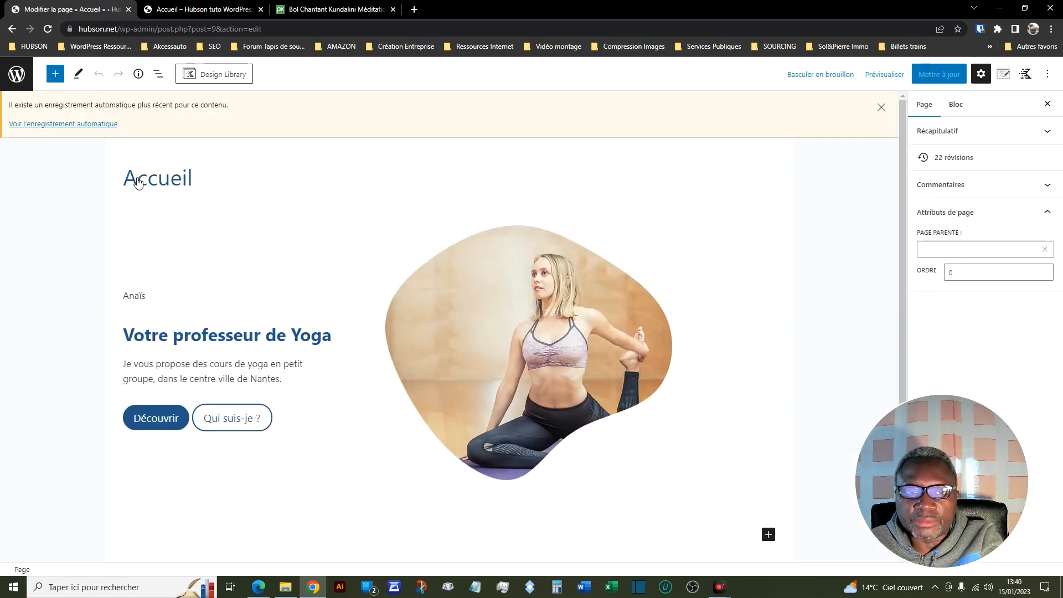
left_click(881, 110)
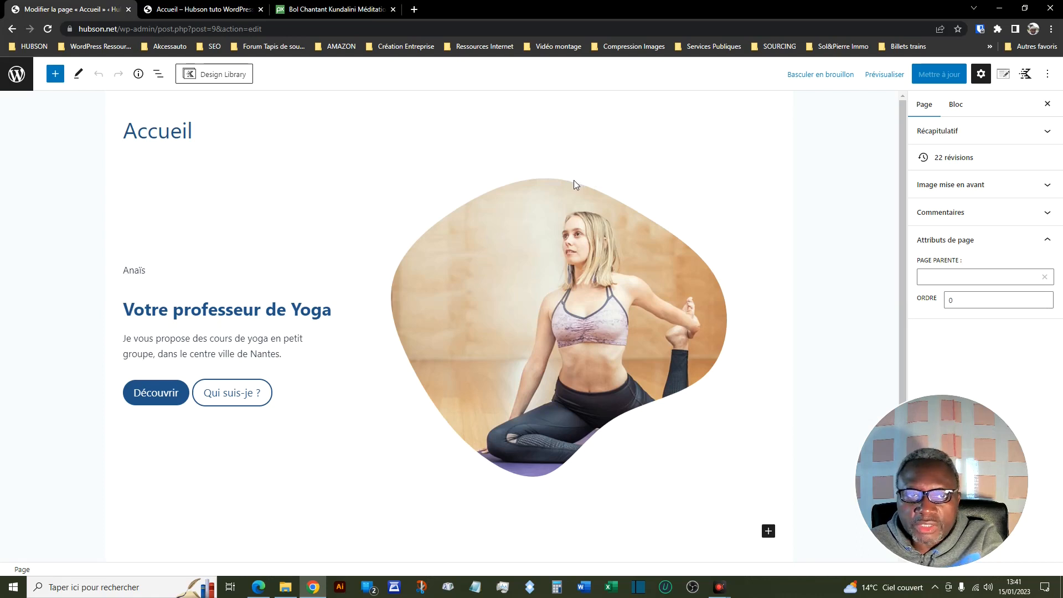
Insert a single-column Row Layout block on the page and move it above the yoga teacher section
scroll(574, 180, "down", 1)
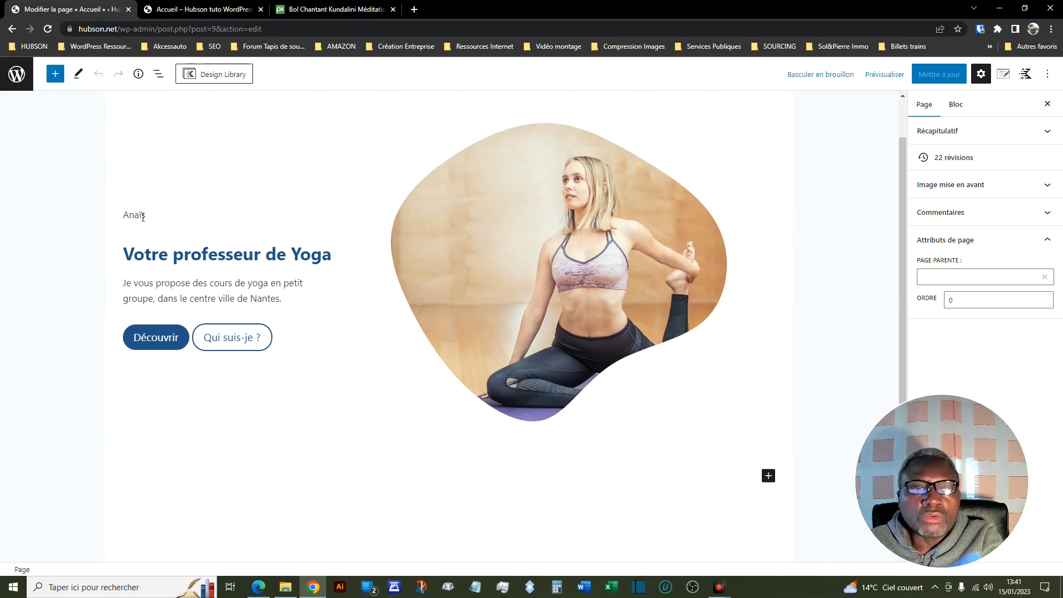
left_click(56, 75)
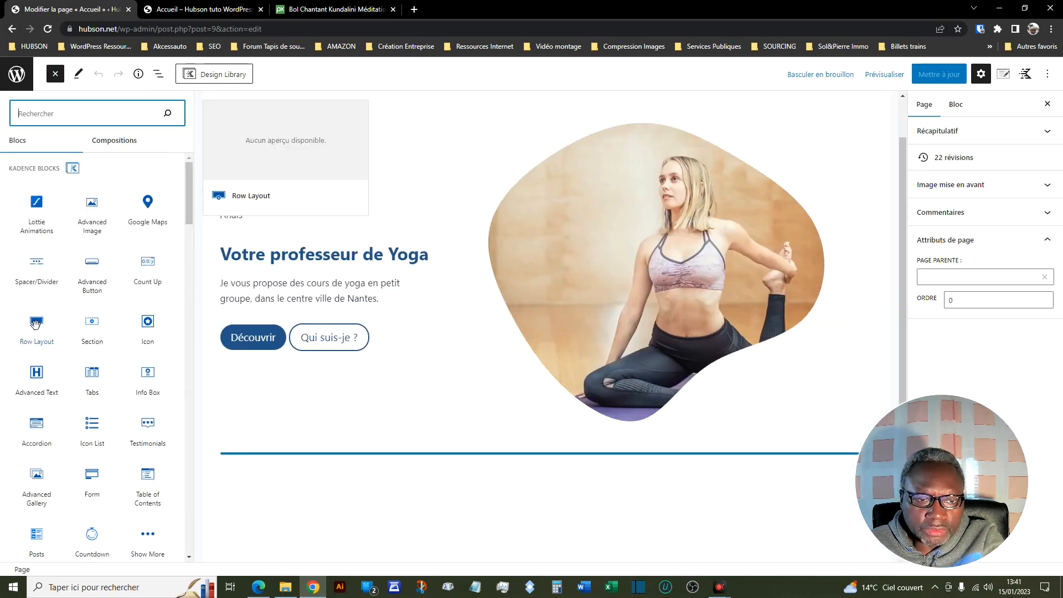
left_click_drag(35, 324, 437, 453)
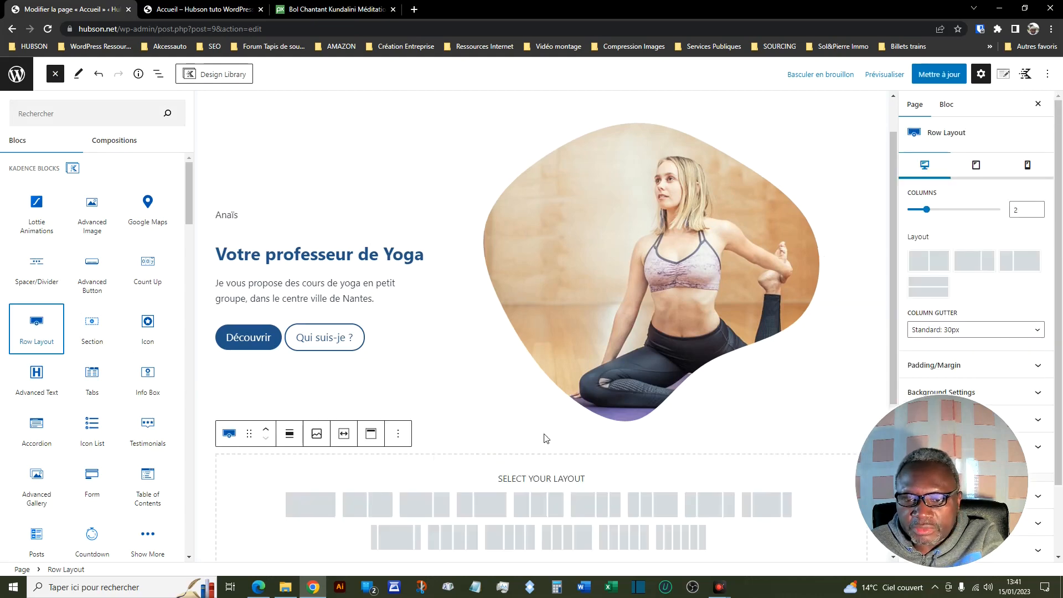
scroll(487, 460, "down", 2)
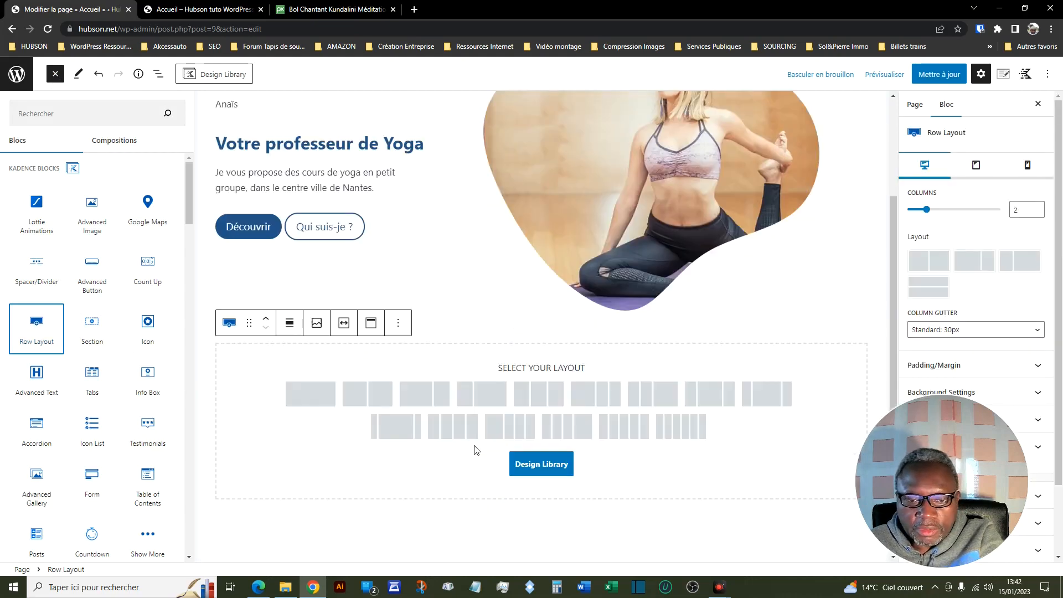
left_click(312, 398)
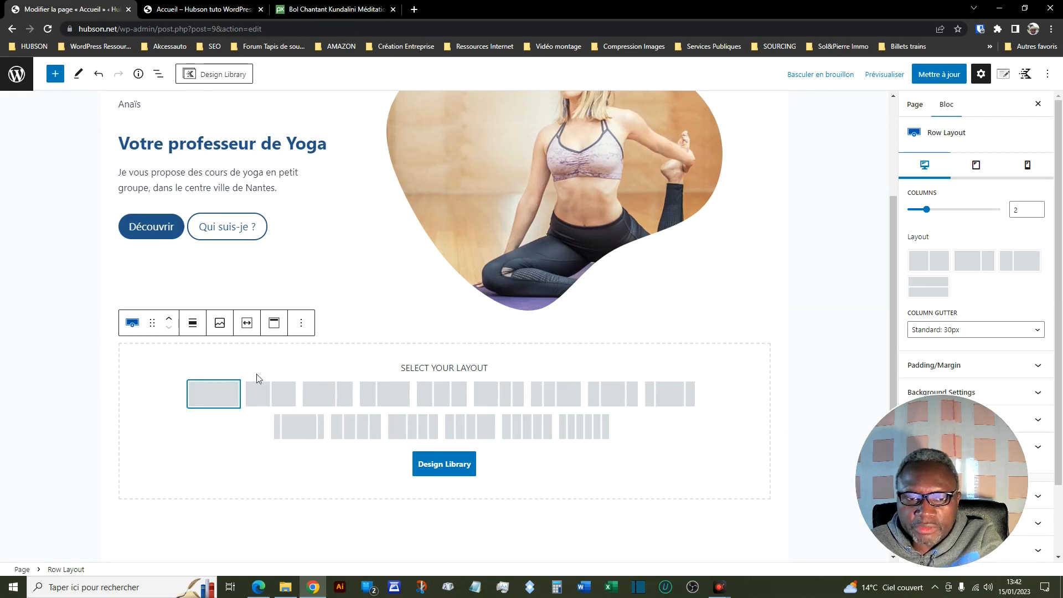
left_click(222, 394)
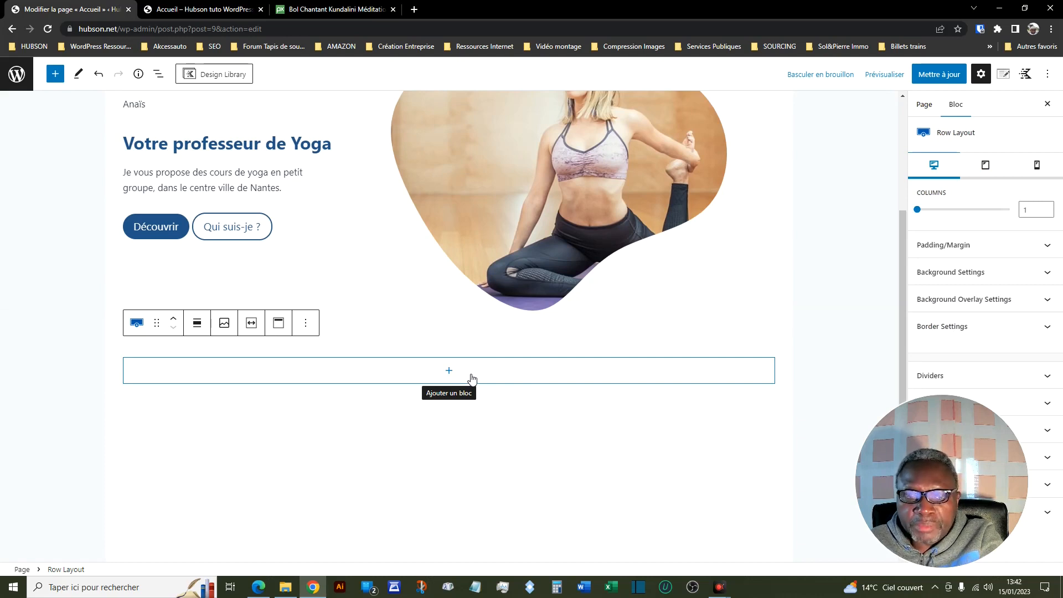
scroll(471, 376, "up", 2)
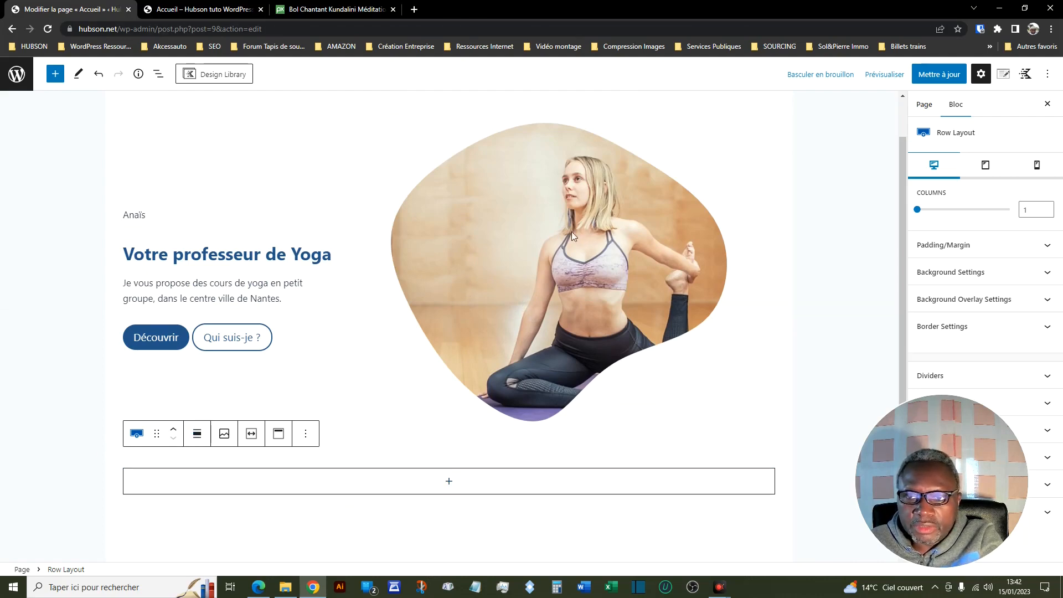
left_click(173, 432)
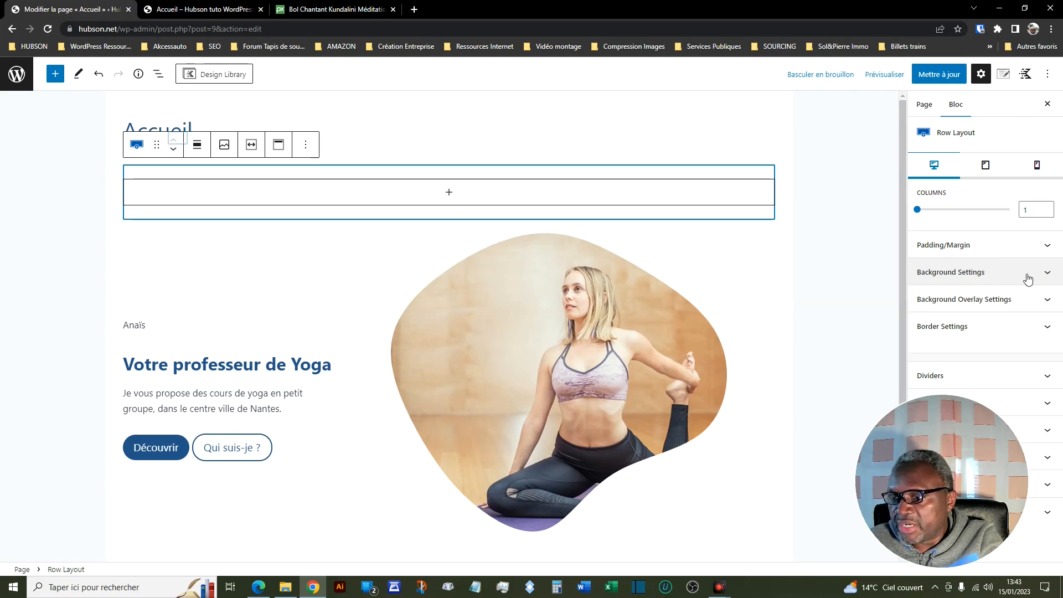
Set dance-4052847_1920.jpg from the media library as the new row's background image
left_click(1045, 275)
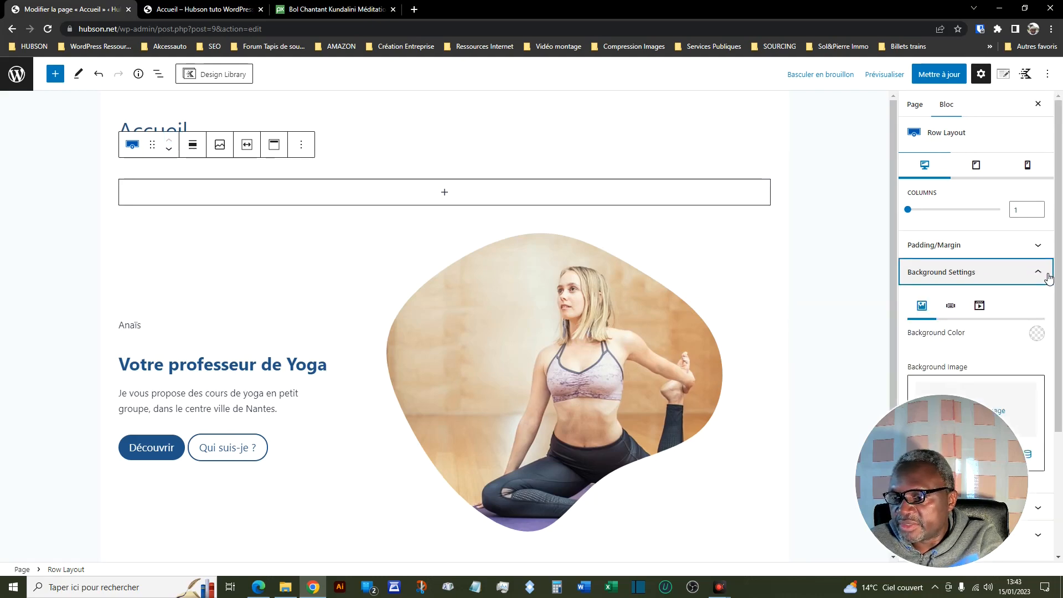
scroll(921, 306, "down", 2)
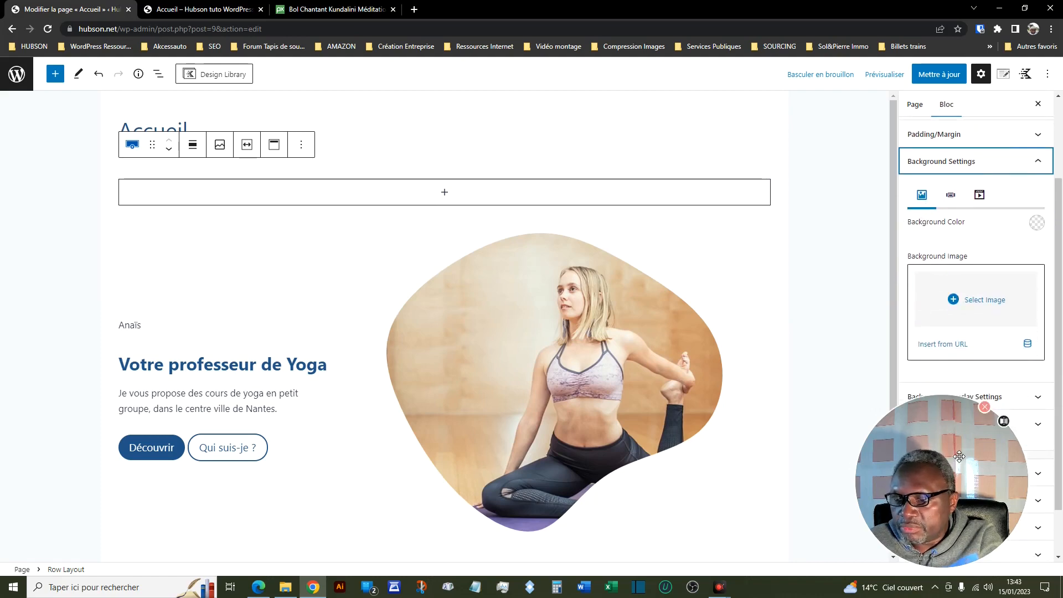
left_click_drag(956, 465, 99, 483)
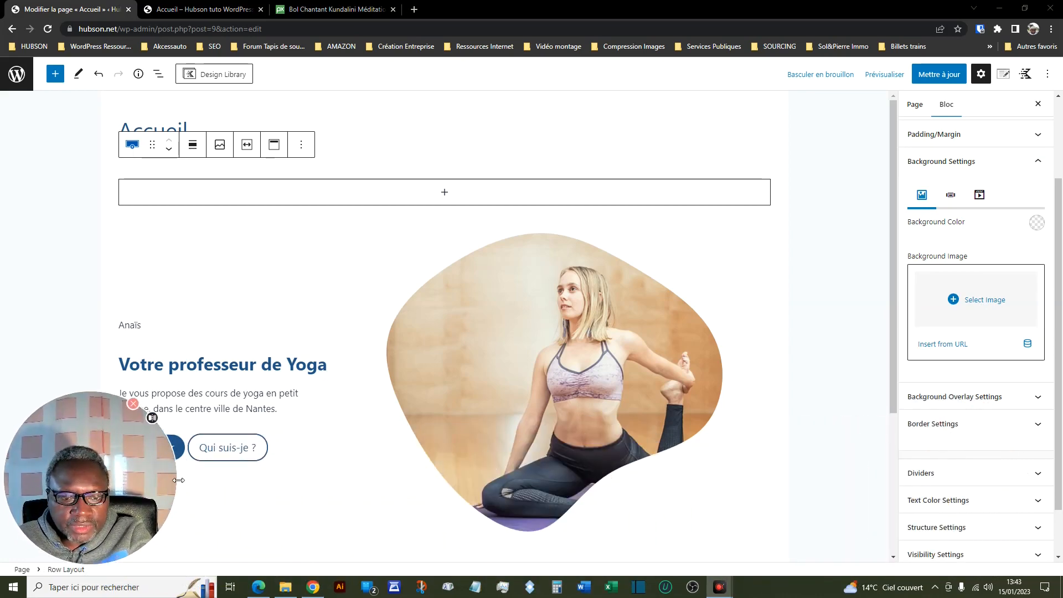
left_click_drag(178, 483, 143, 481)
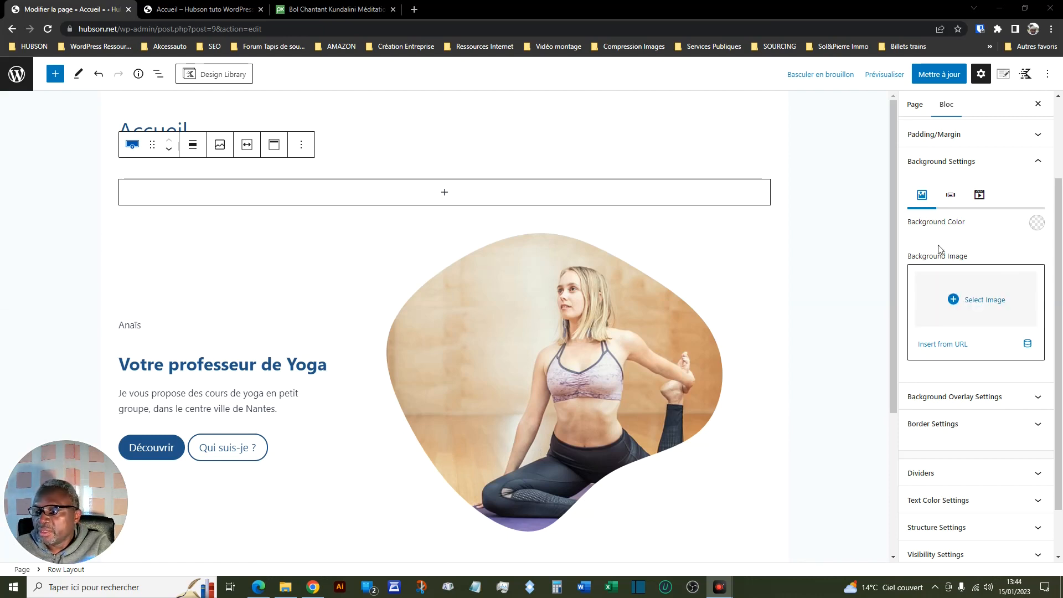
left_click(961, 303)
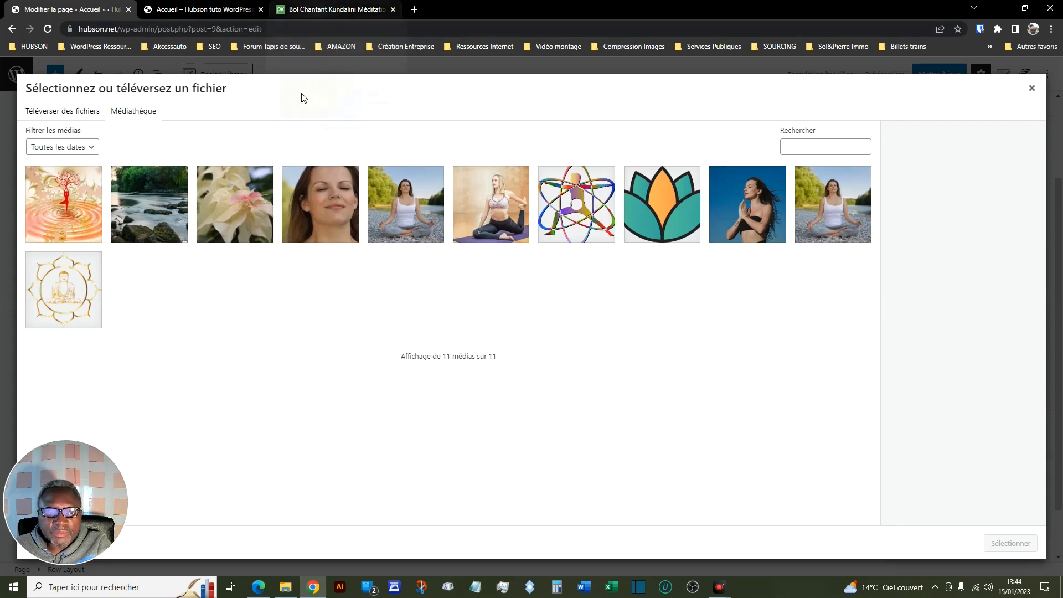
left_click(82, 219)
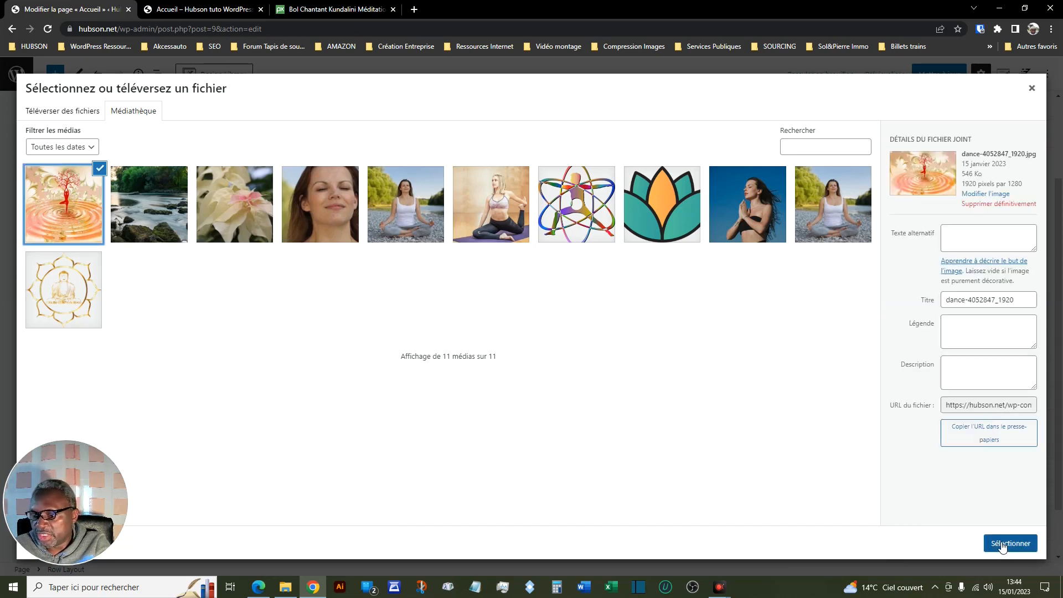
left_click(1002, 545)
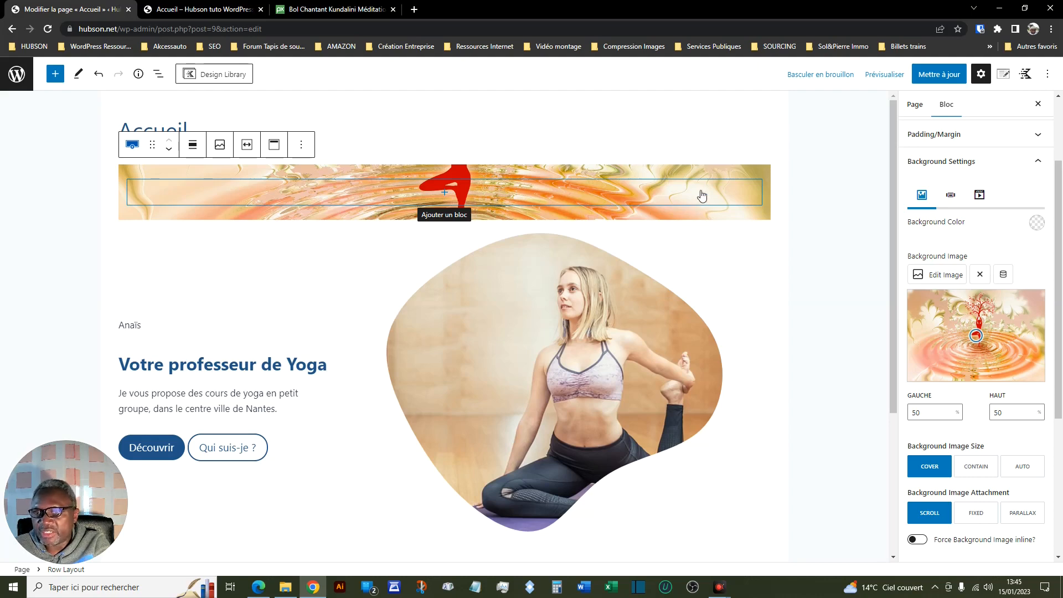
Preview the Accueil page in a new tab to check the row's background image, and return to the editor
left_click(883, 76)
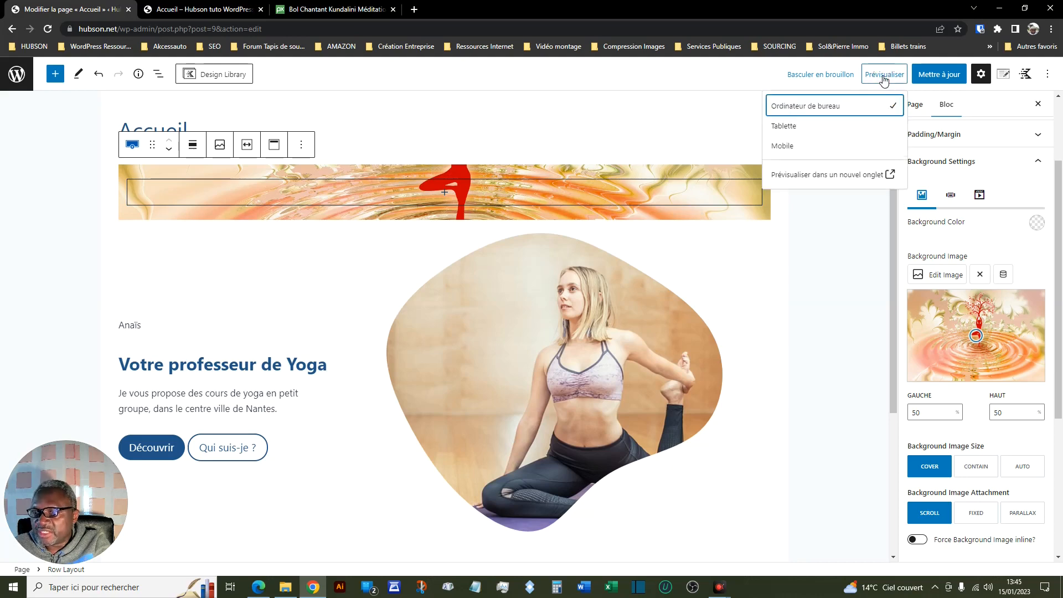
left_click(852, 176)
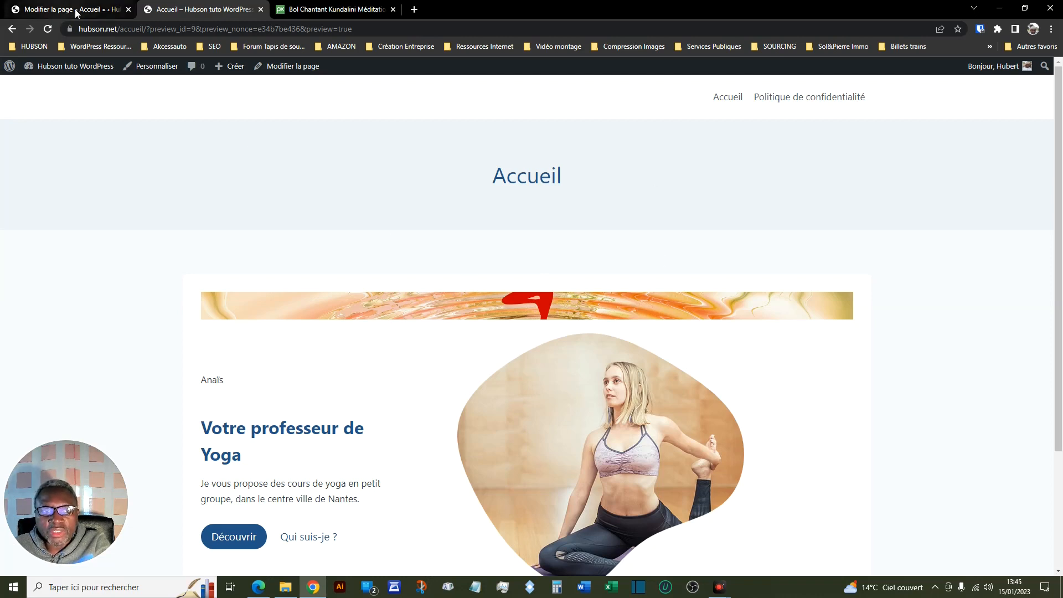
mouse_move(76, 13)
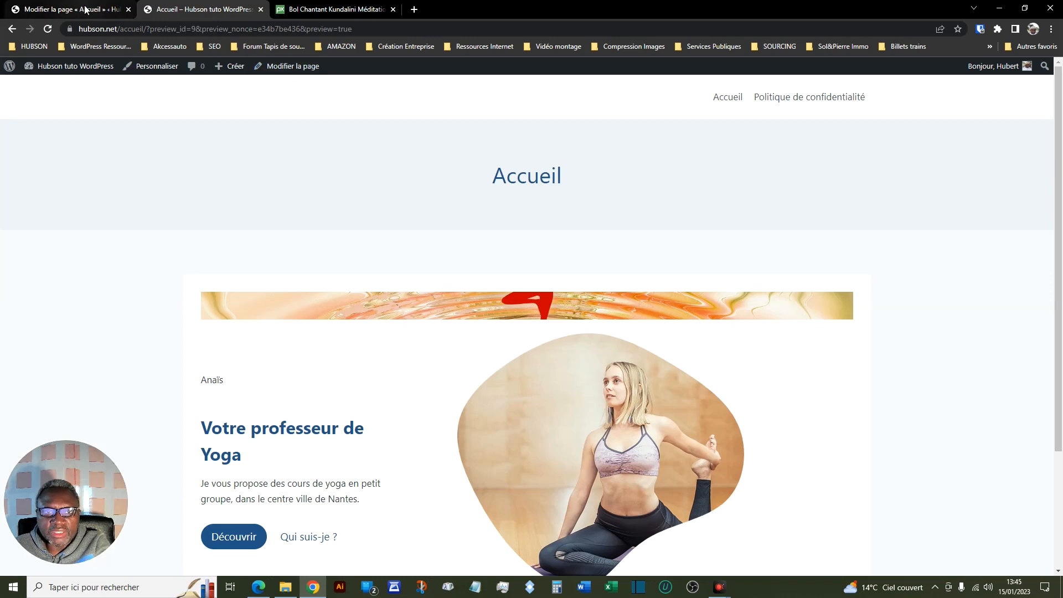
left_click(277, 67)
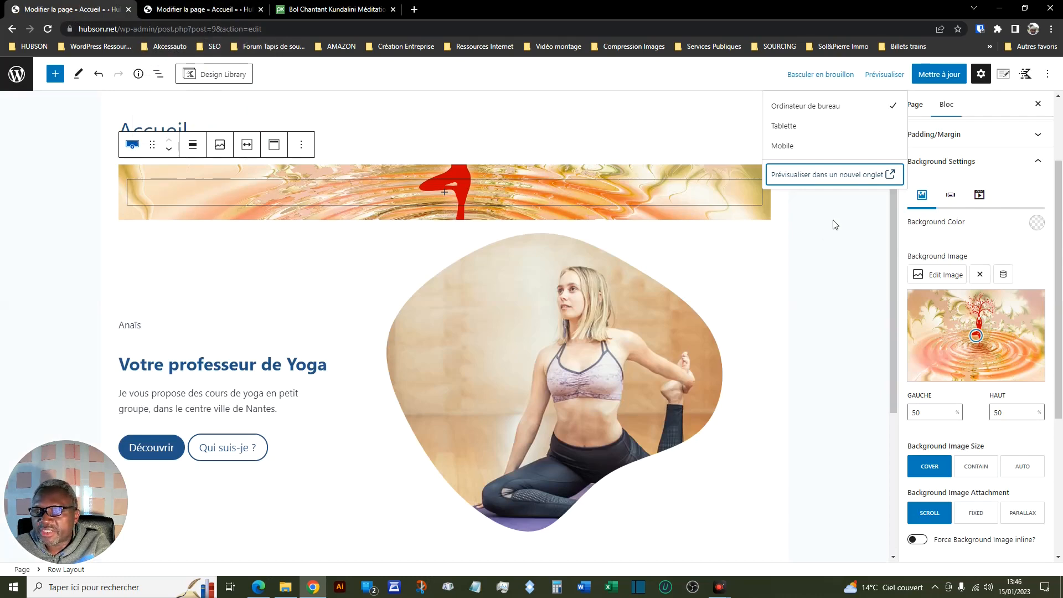
left_click(1060, 279)
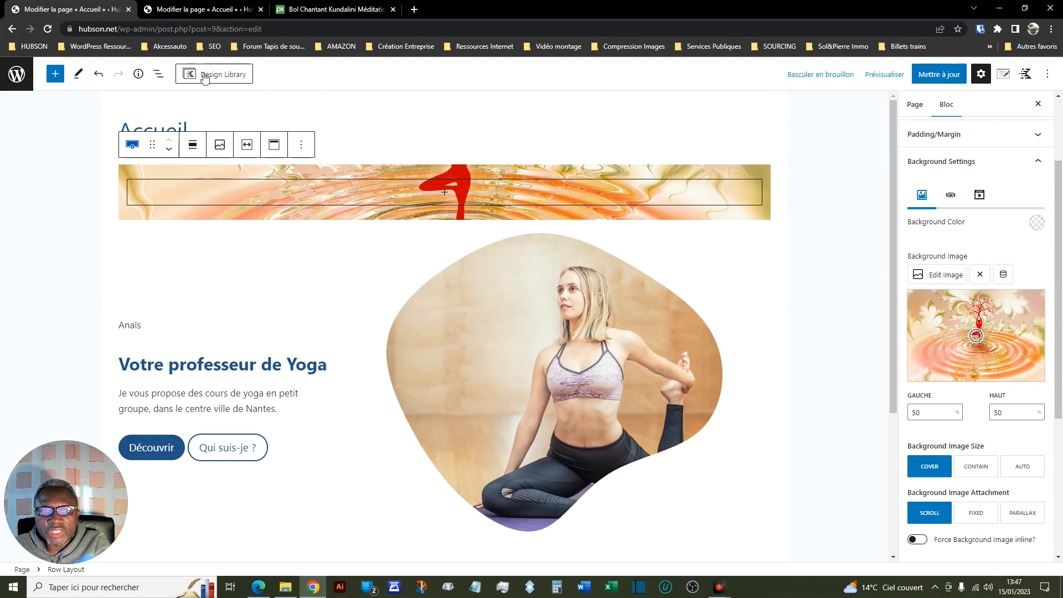
Show the block list view and move the background image's focal point to 52% left and 23% top
left_click(158, 74)
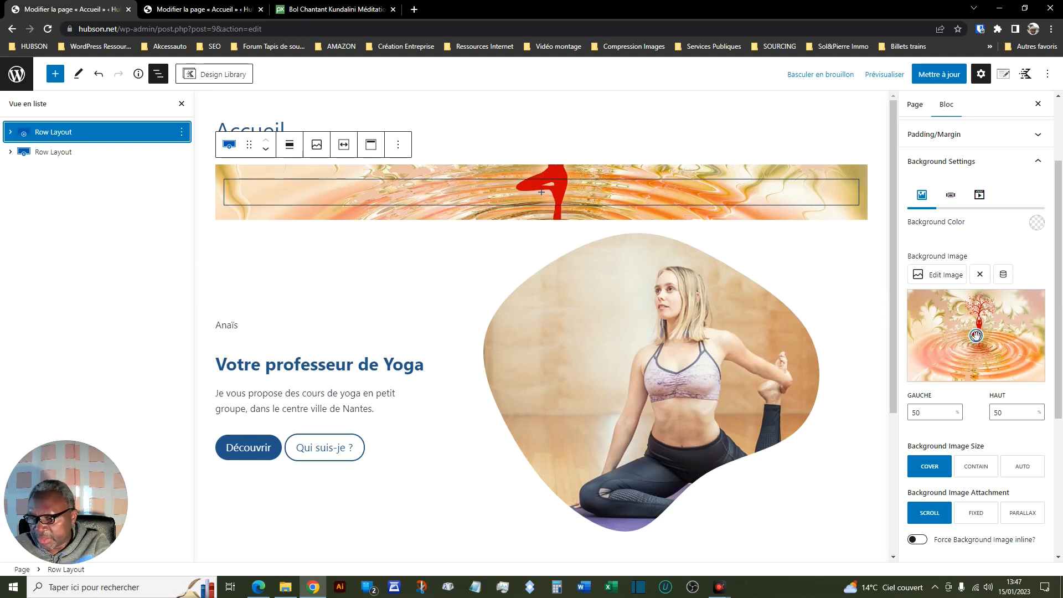
left_click_drag(975, 335, 978, 310)
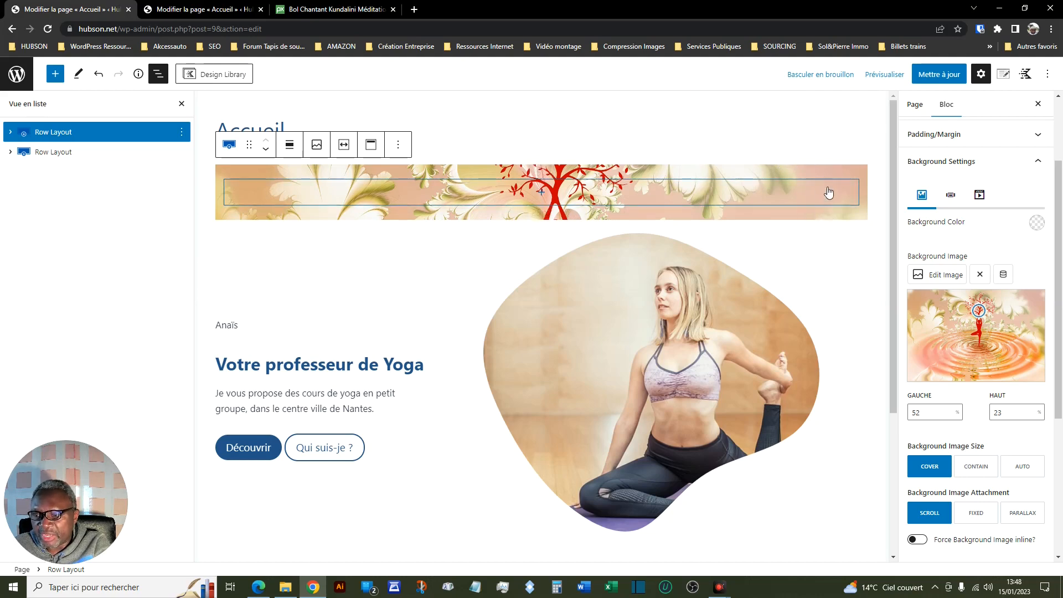
left_click(1039, 164)
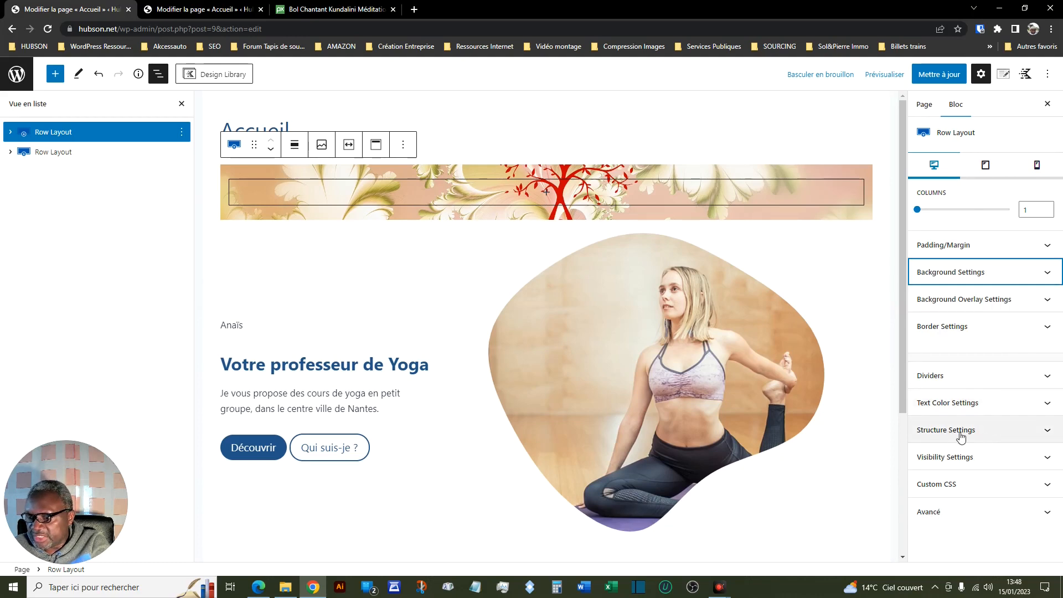
Set the row's minimum height to 520 px in its structure settings
left_click(1046, 433)
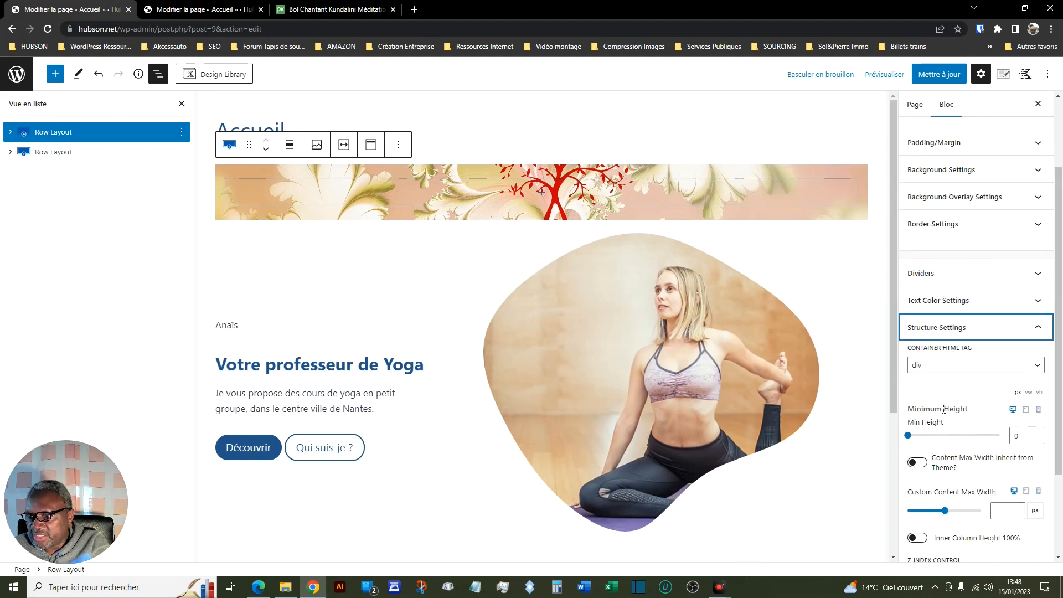
left_click(908, 438)
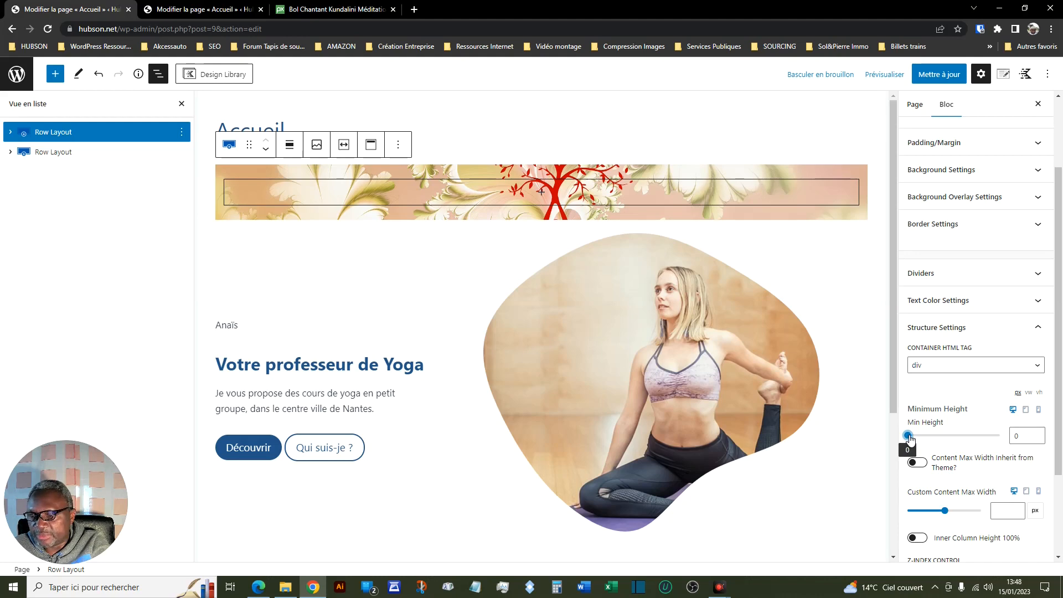
left_click_drag(909, 438, 934, 437)
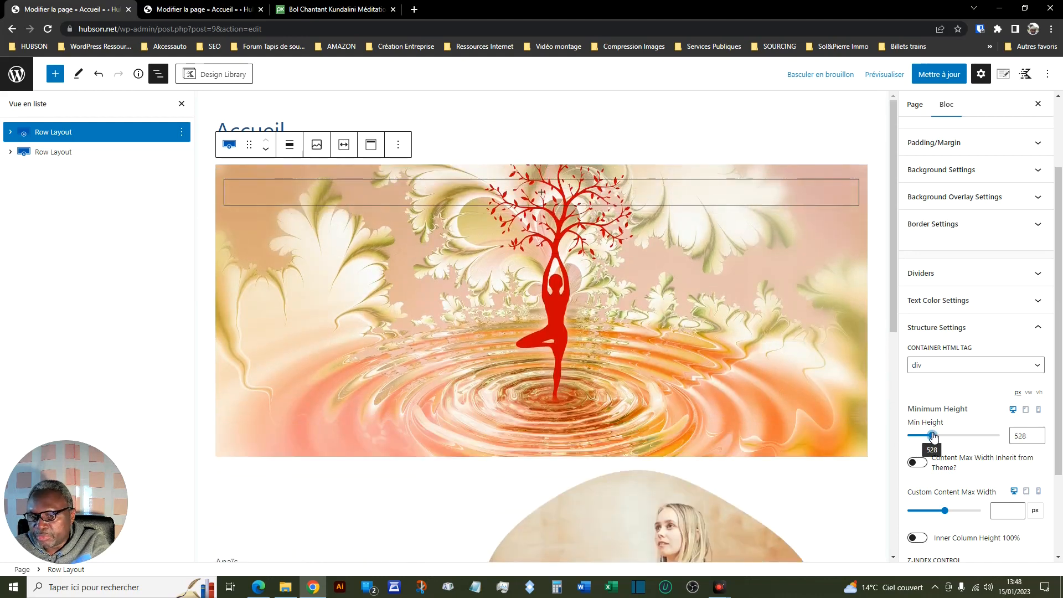
left_click(1036, 439)
left_click(1036, 439)
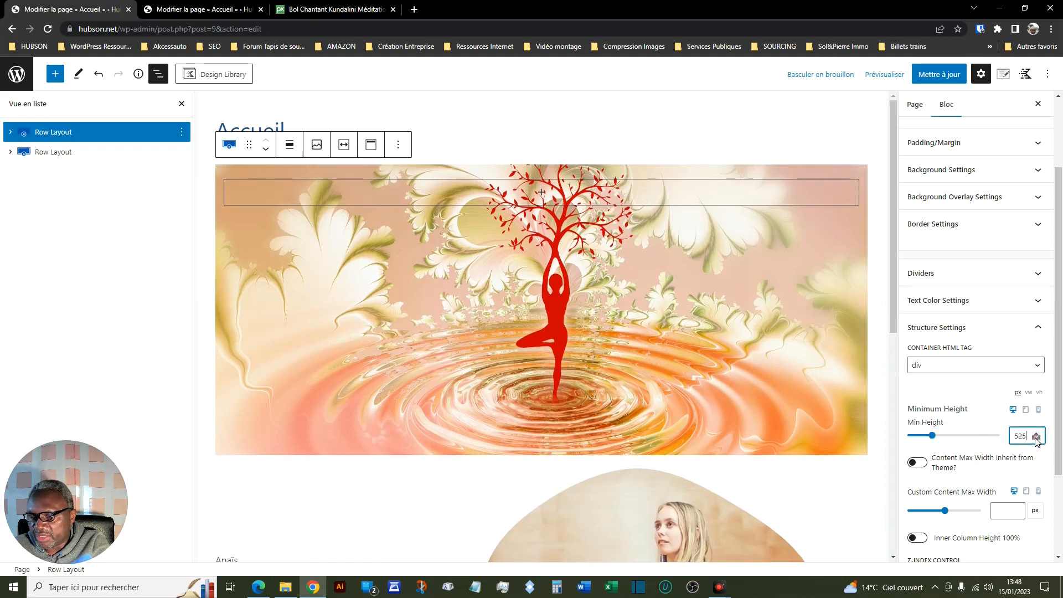
left_click(1037, 439)
left_click(1036, 439)
left_click(1036, 439)
left_click(1036, 439)
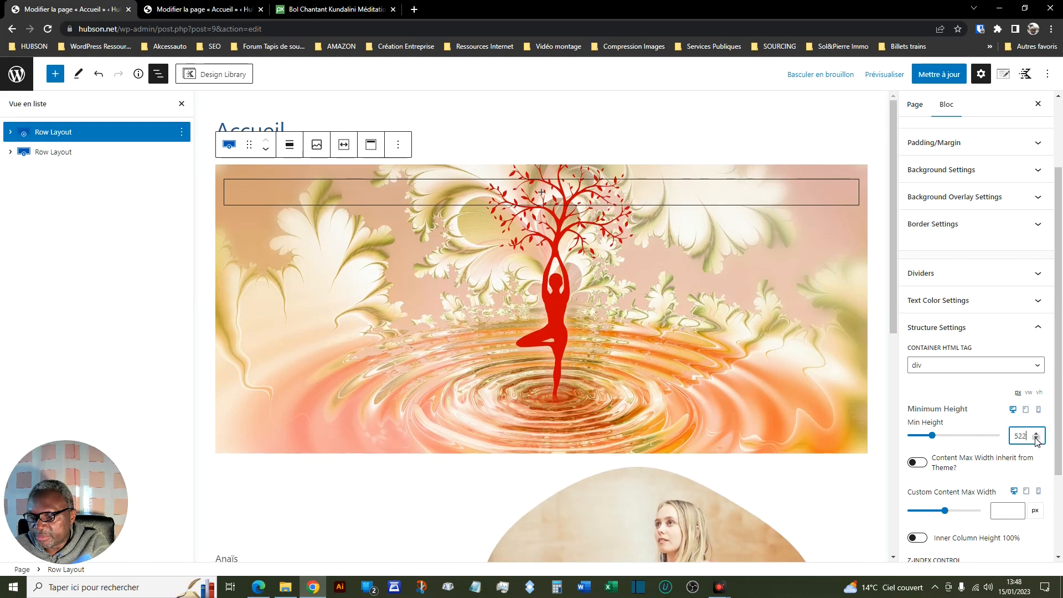
left_click(1036, 439)
left_click(1036, 439)
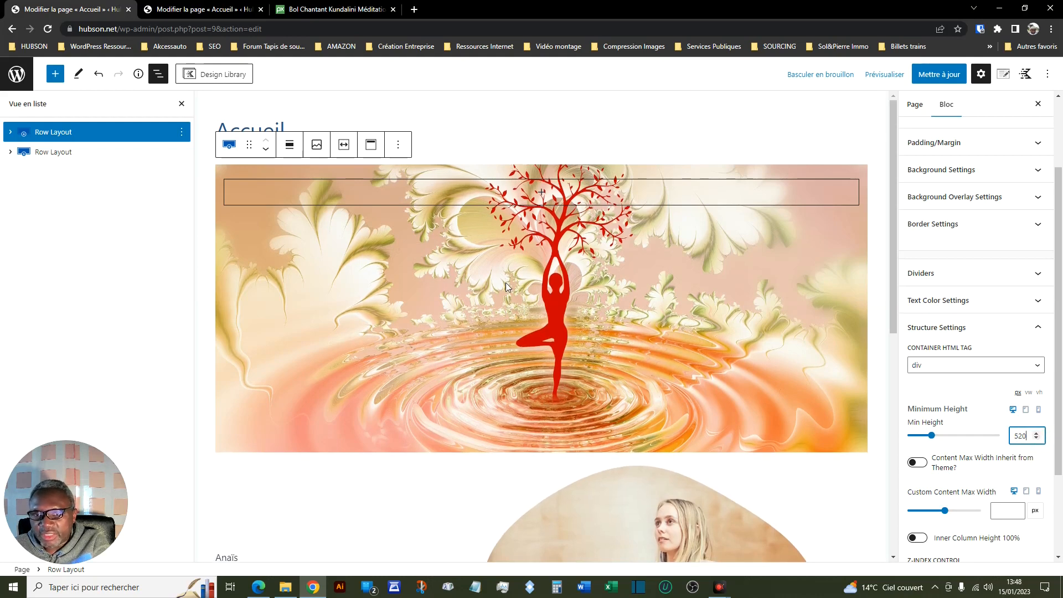
Preview the page in a new tab to check the taller banner row
left_click(879, 76)
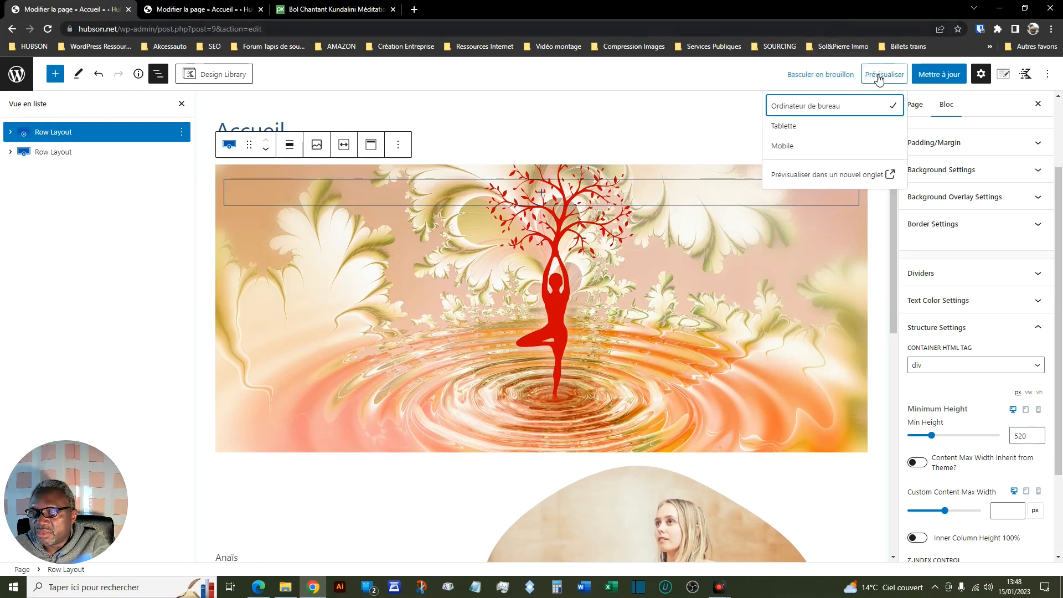
left_click(825, 174)
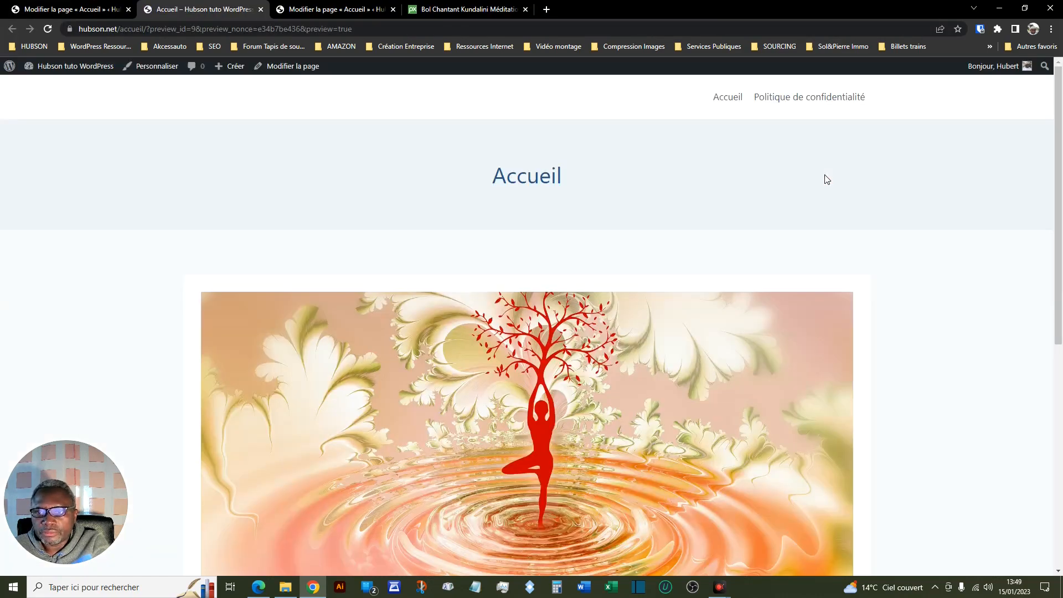
Check the banner in the page preview, then return to the editor and review the row's background settings
scroll(658, 379, "down", 2)
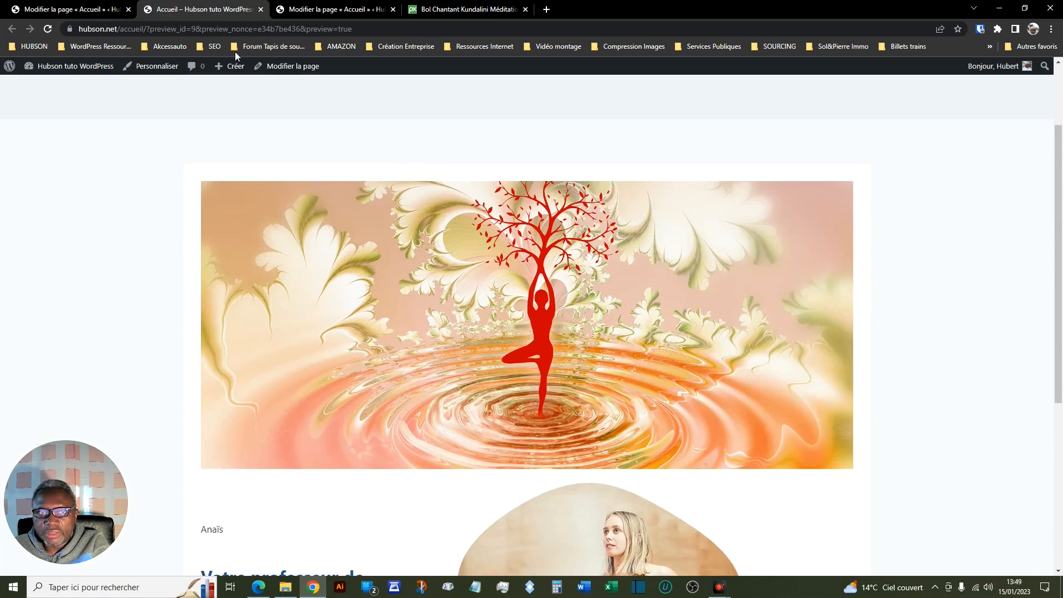
left_click(101, 10)
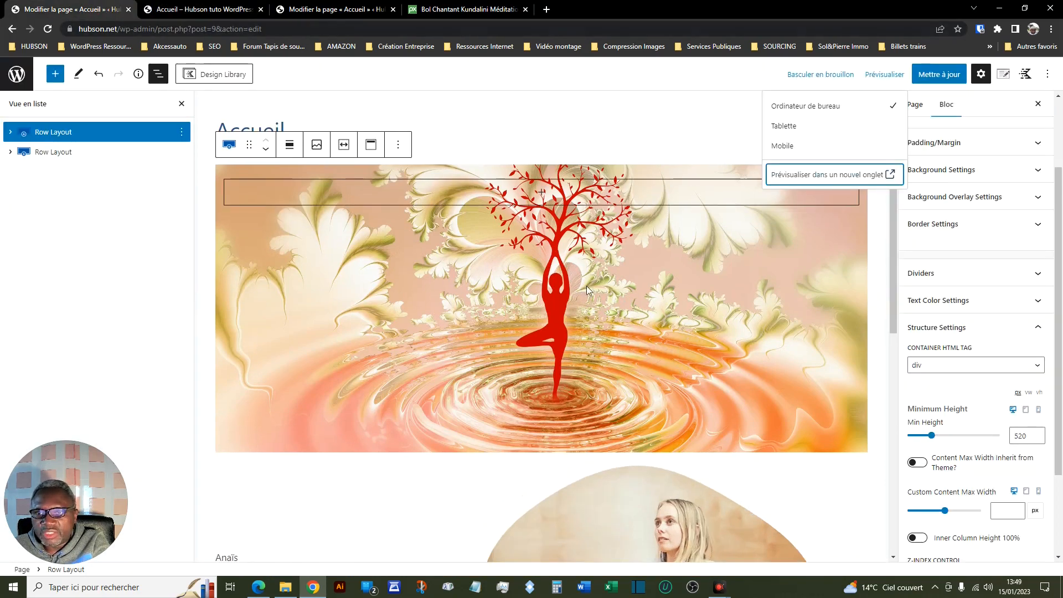
left_click(1058, 236)
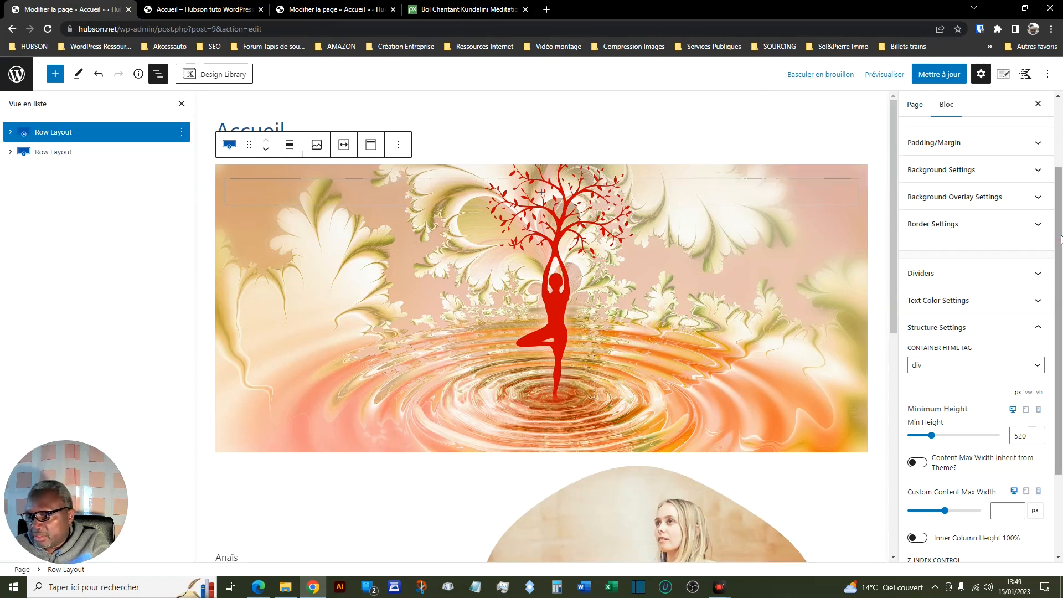
scroll(1059, 239, "up", 2)
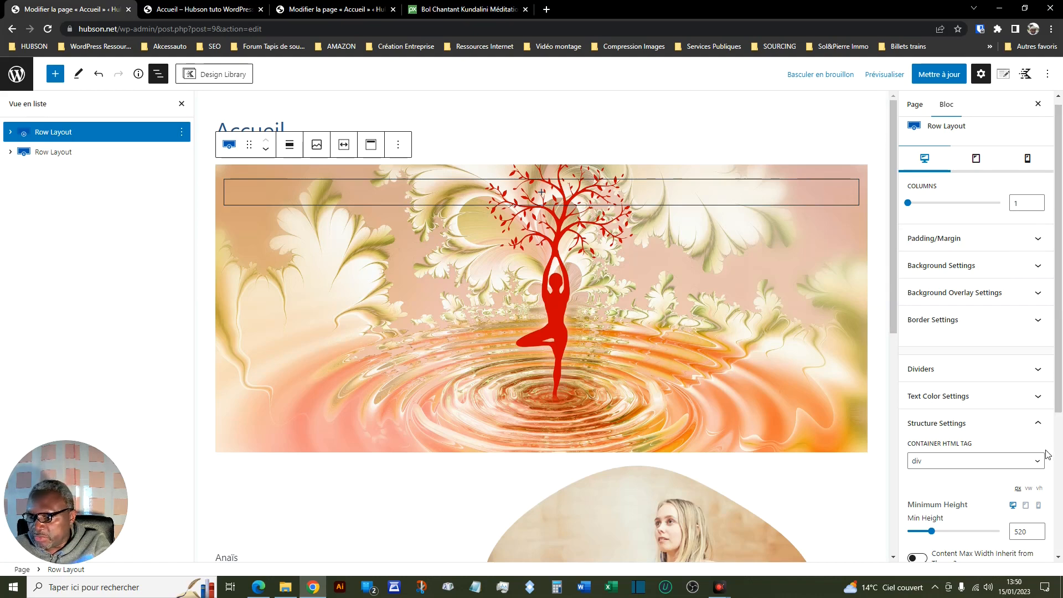
left_click(1038, 425)
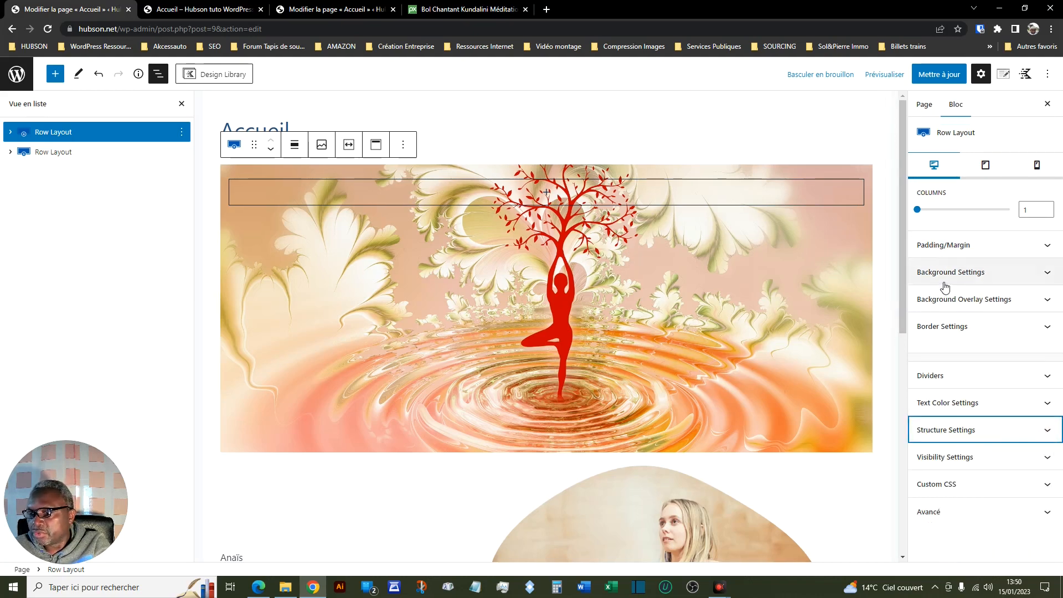
left_click(1047, 278)
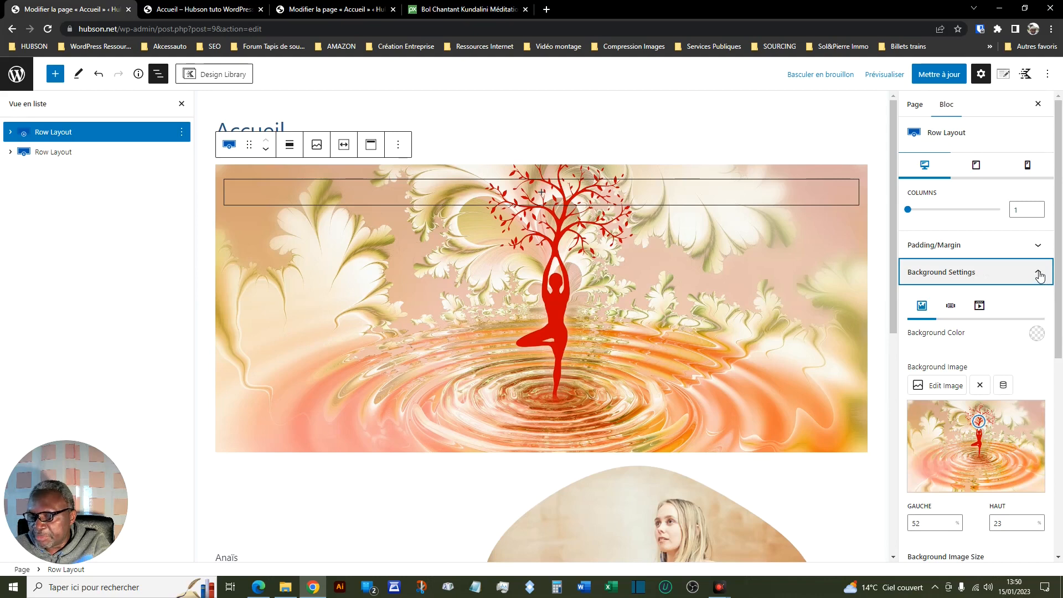
left_click(1039, 275)
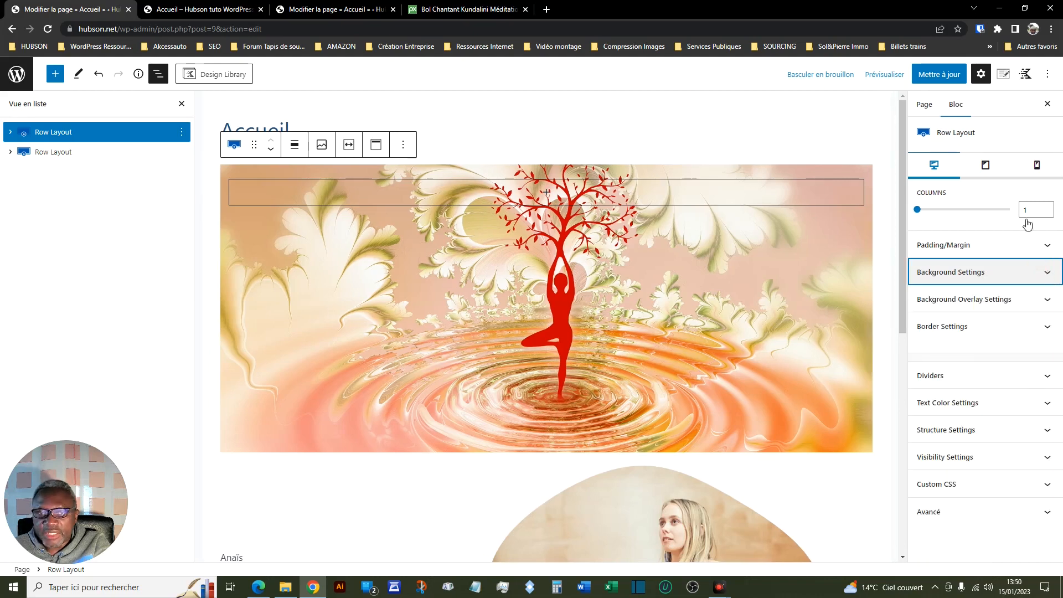
Set the banner row's alignment to Grande largeur and check its width in a new-tab preview of the page
left_click(293, 145)
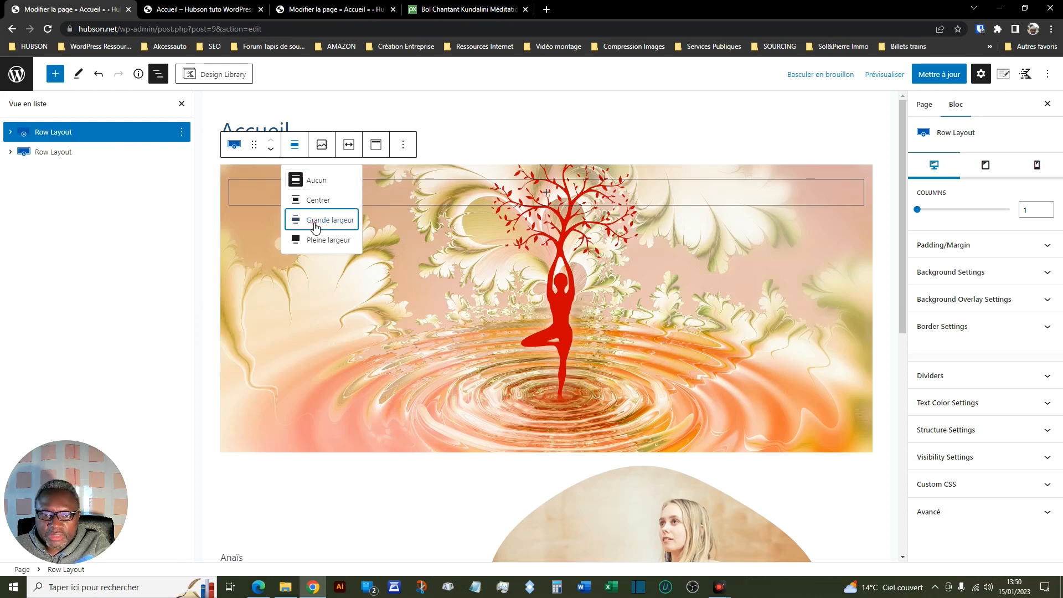
left_click(314, 222)
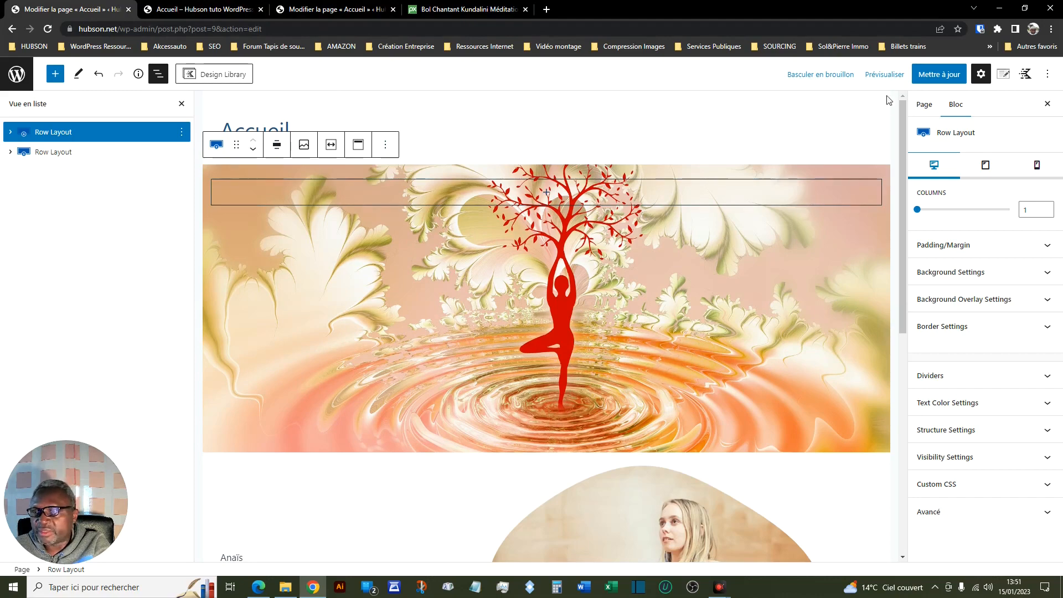
left_click(884, 74)
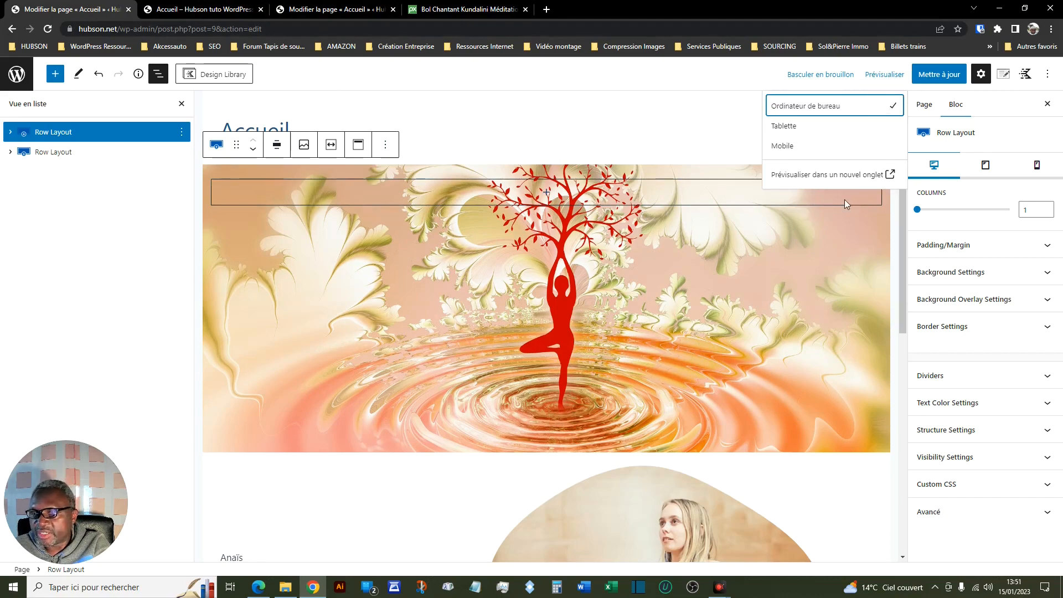
left_click(862, 176)
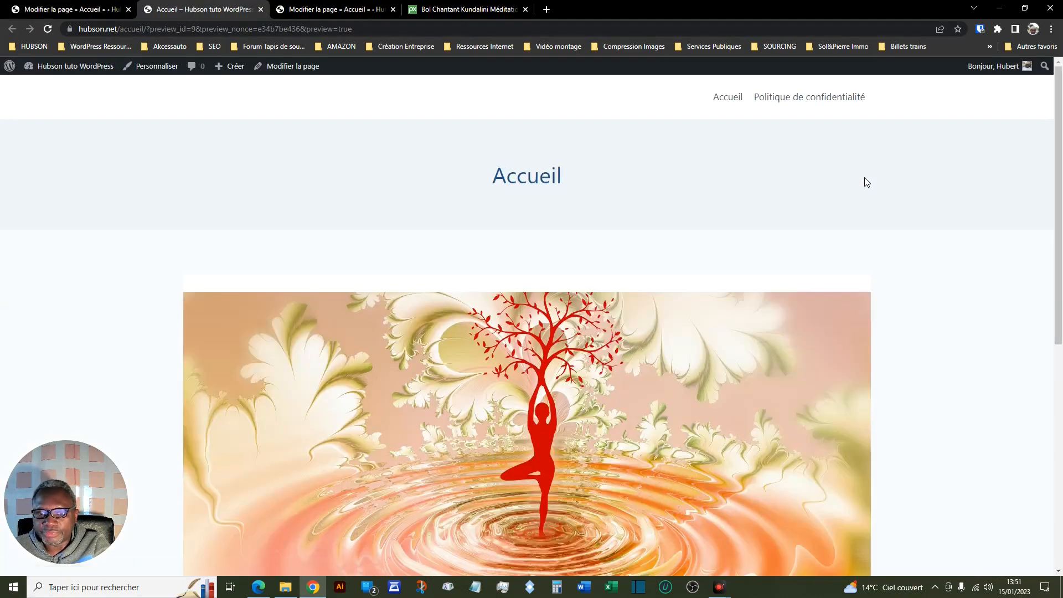
scroll(868, 224, "down", 5)
scroll(844, 234, "up", 2)
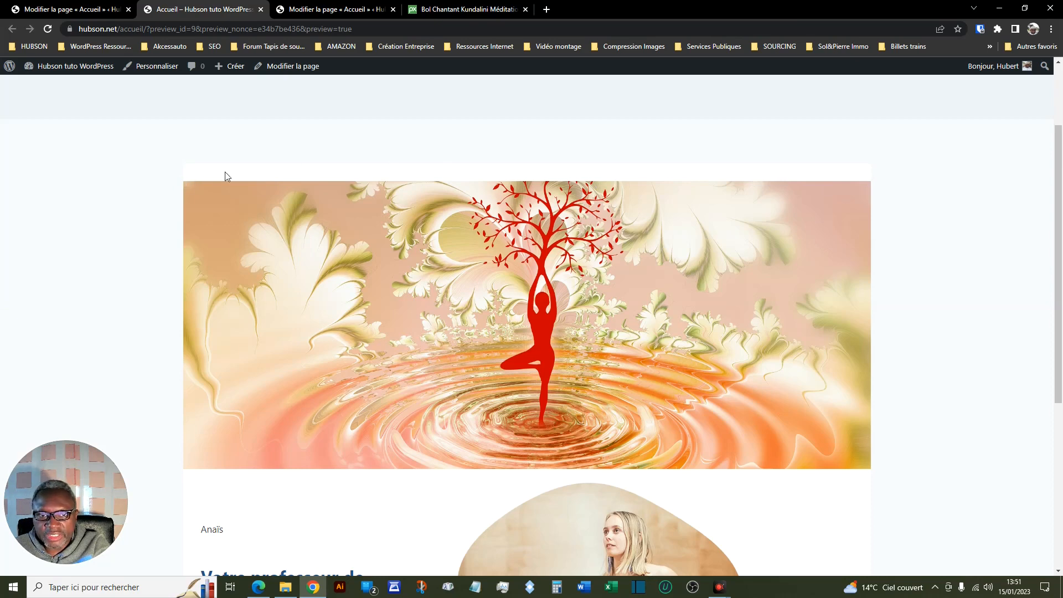
scroll(763, 203, "down", 3)
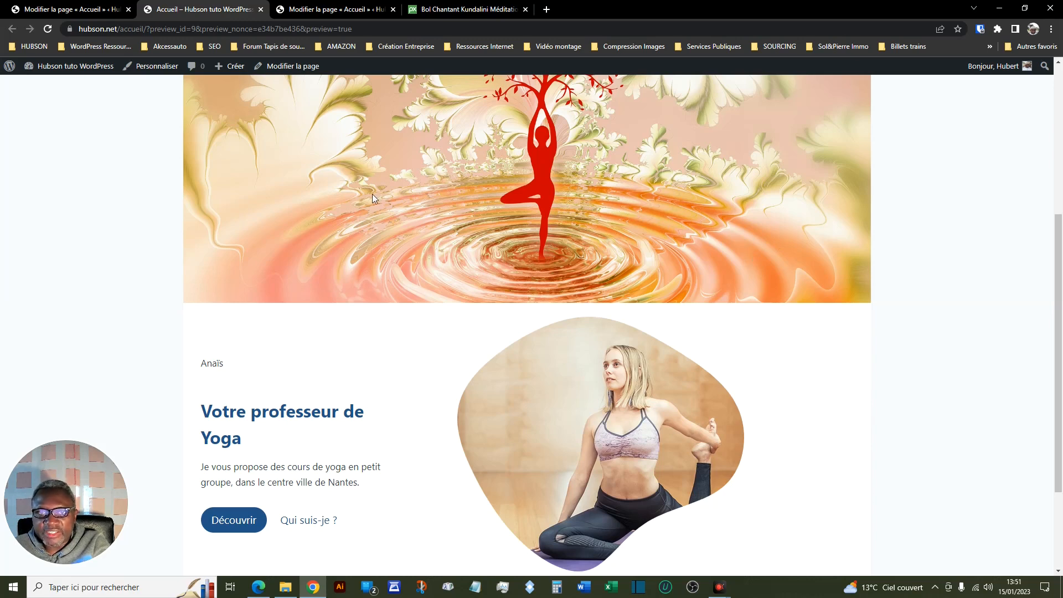
left_click(78, 9)
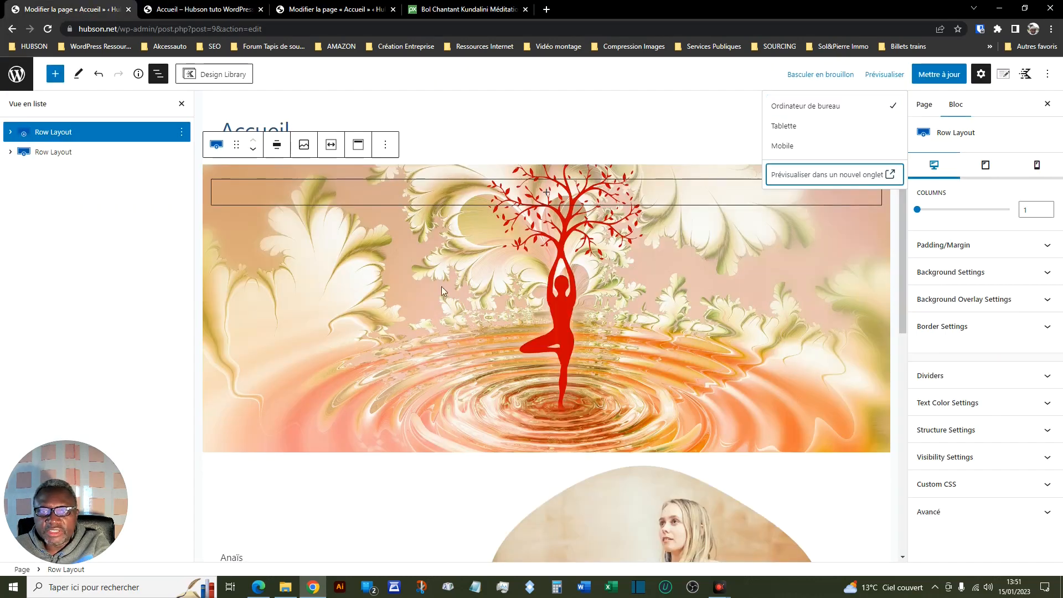
Set the banner row's alignment to Pleine largeur and check it in a new-tab preview of the page
left_click(276, 145)
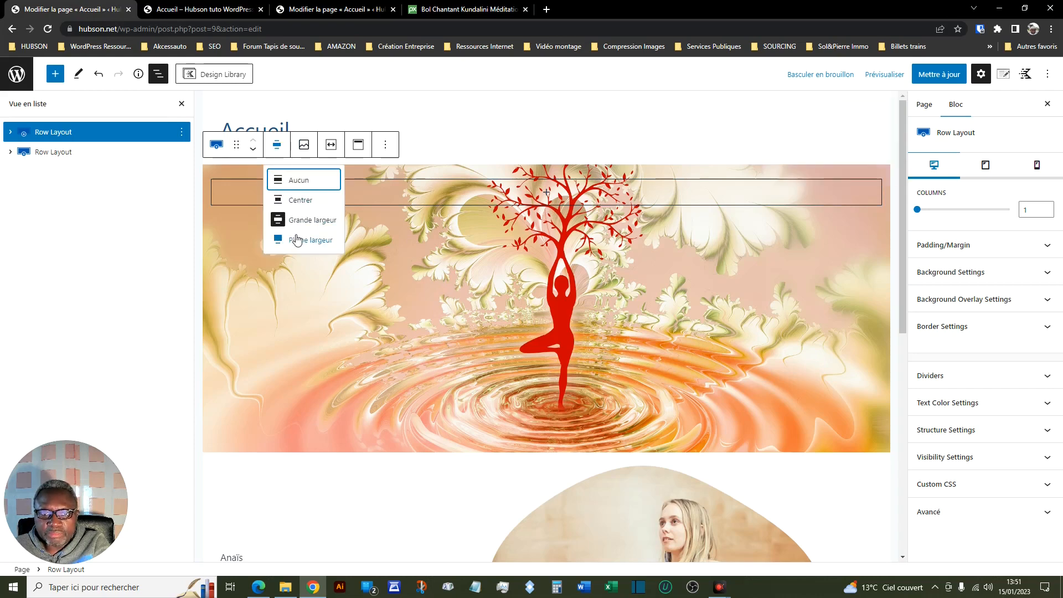
left_click(300, 240)
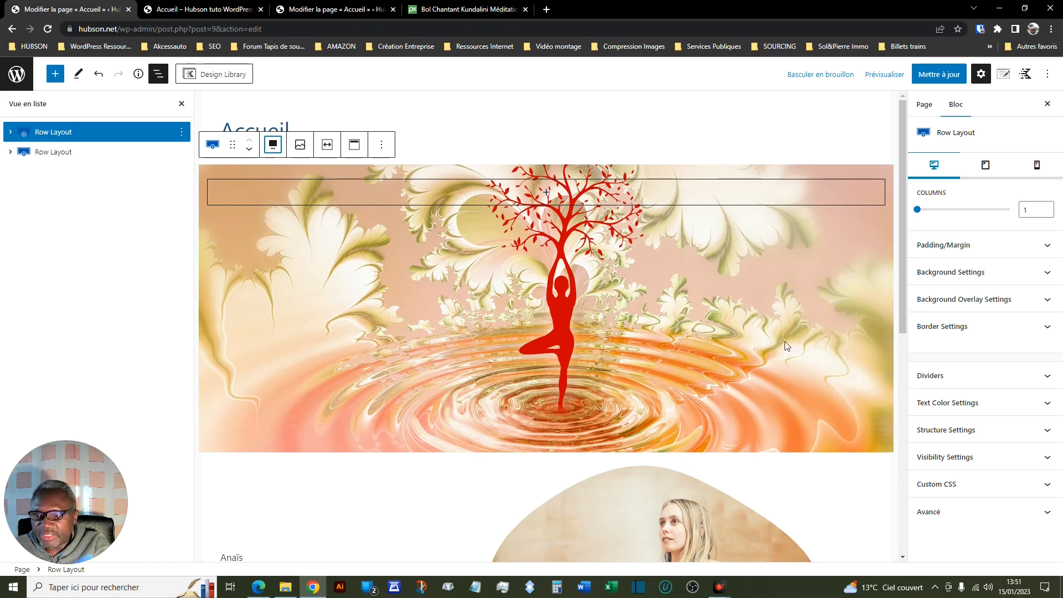
left_click(881, 78)
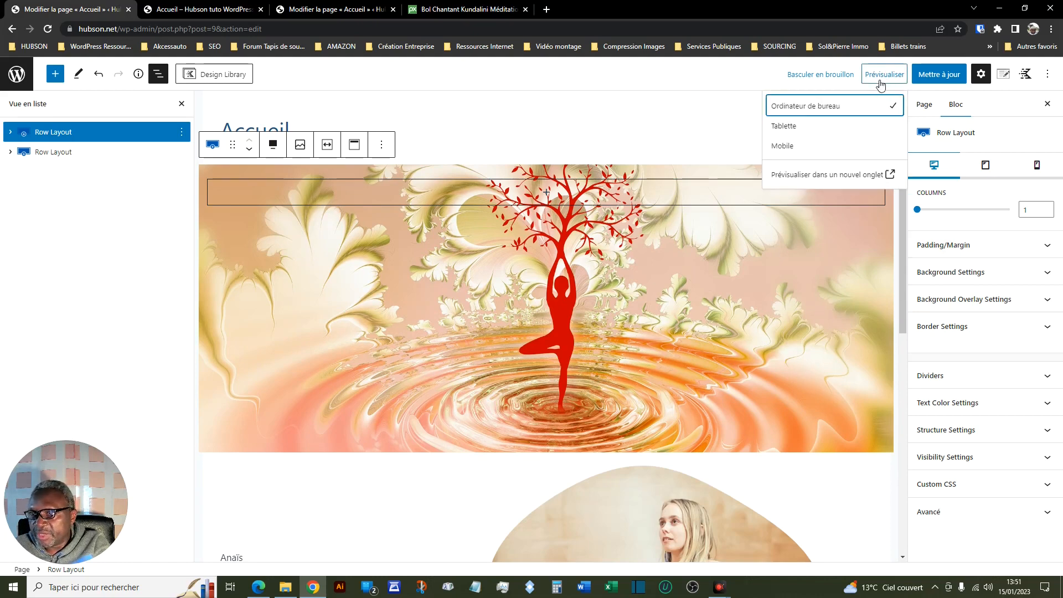
left_click(842, 176)
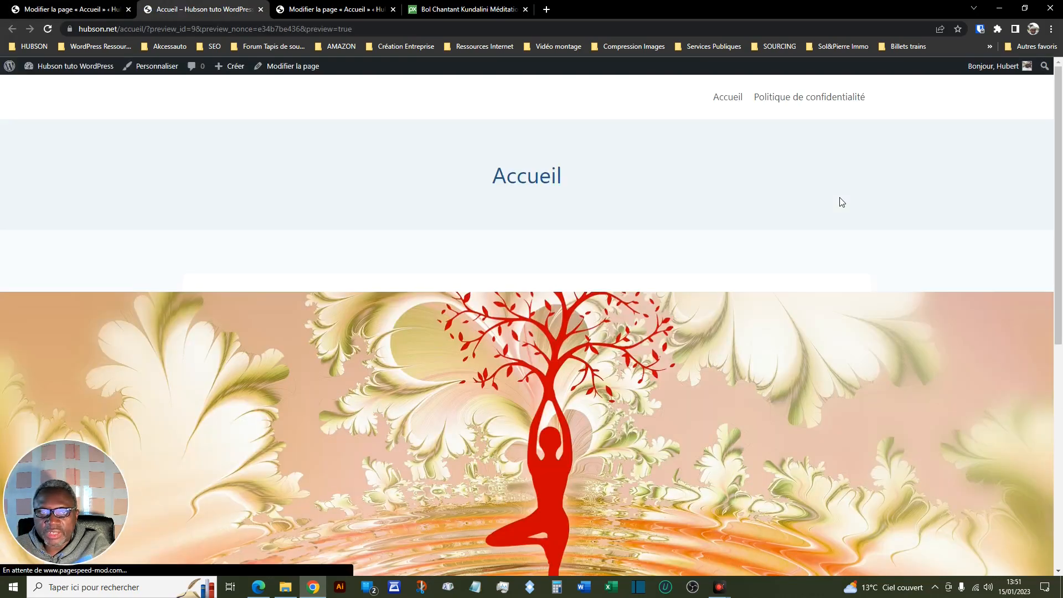
scroll(395, 325, "down", 2)
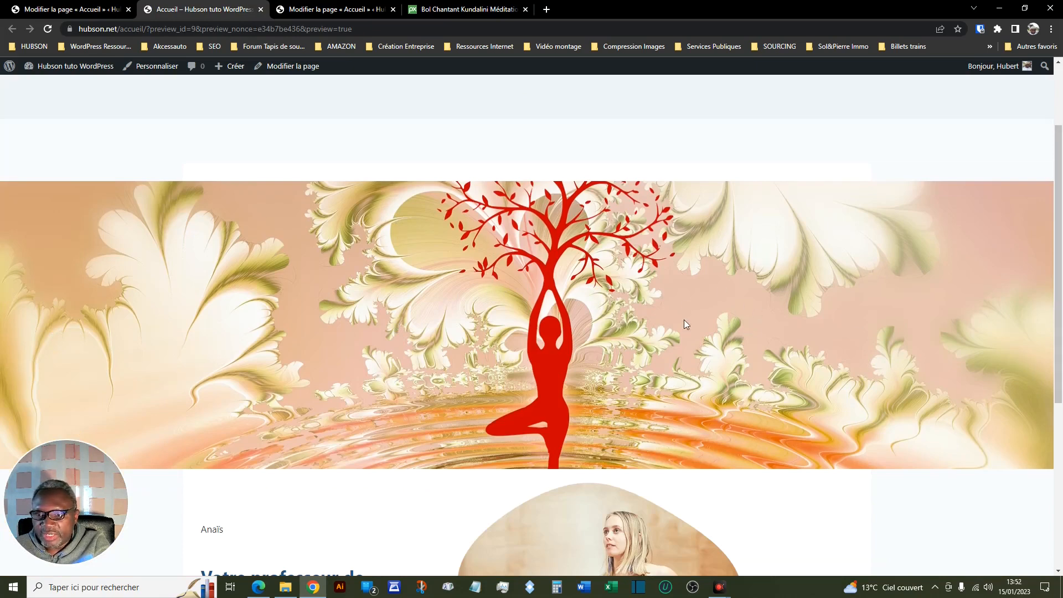
scroll(629, 311, "down", 2)
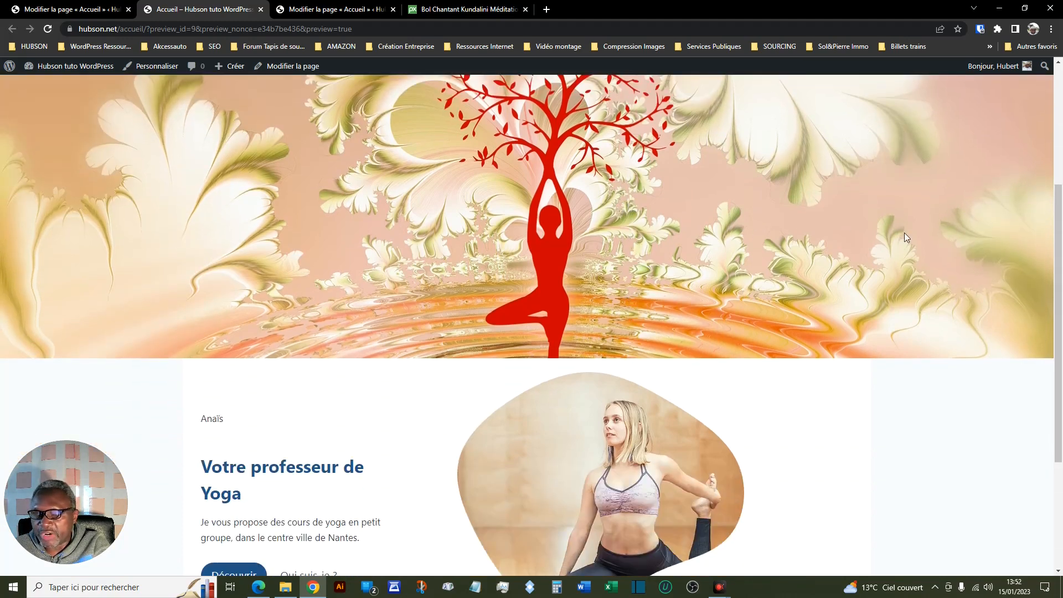
left_click(88, 12)
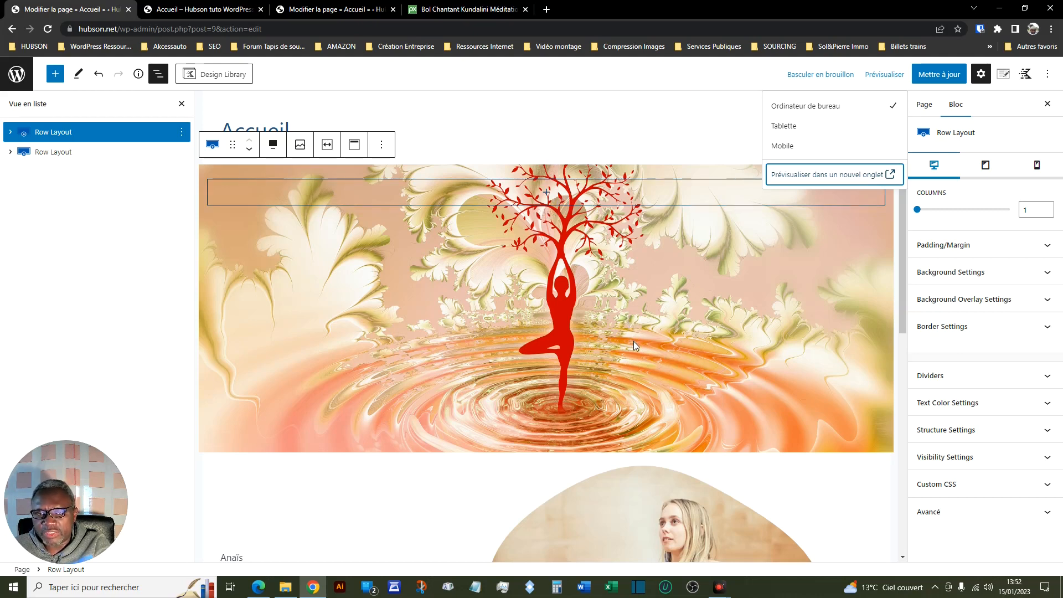
Insert an Advanced Text block inside the banner row with the text "Je suis une bannière"
left_click(546, 195)
left_click(546, 195)
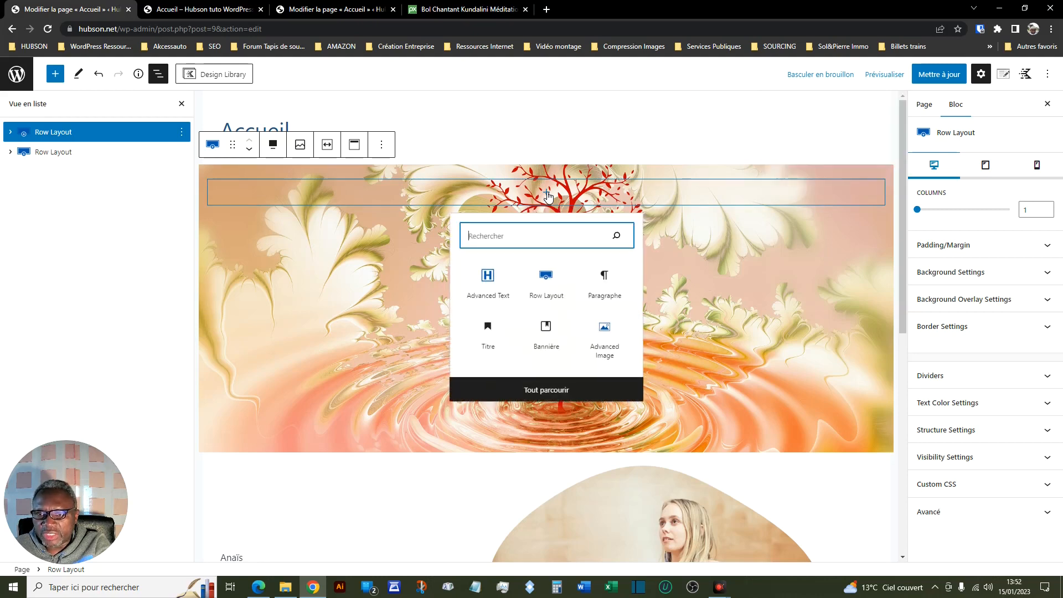
left_click(484, 283)
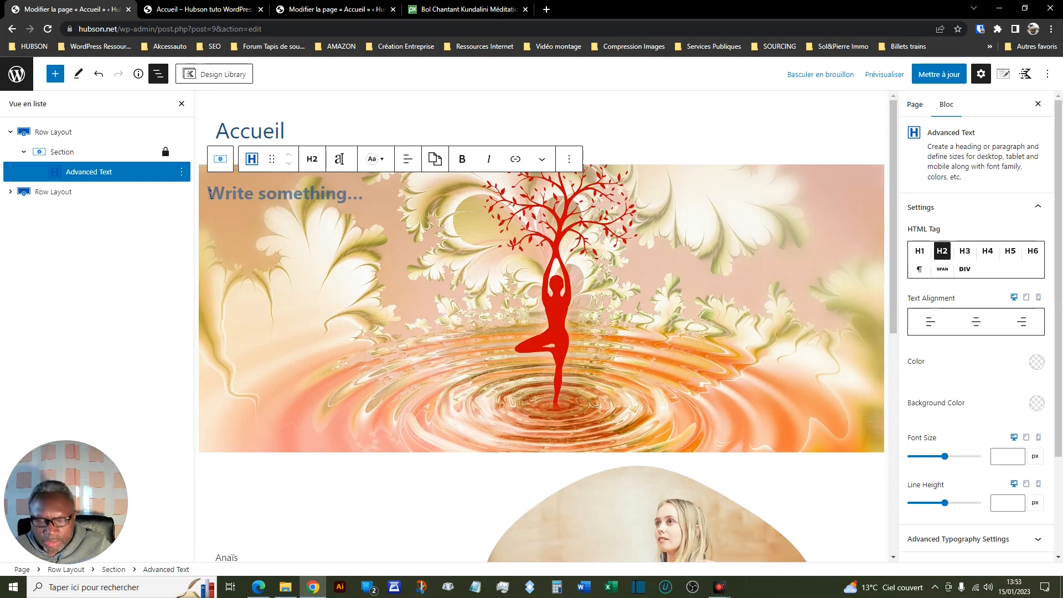
type("J")
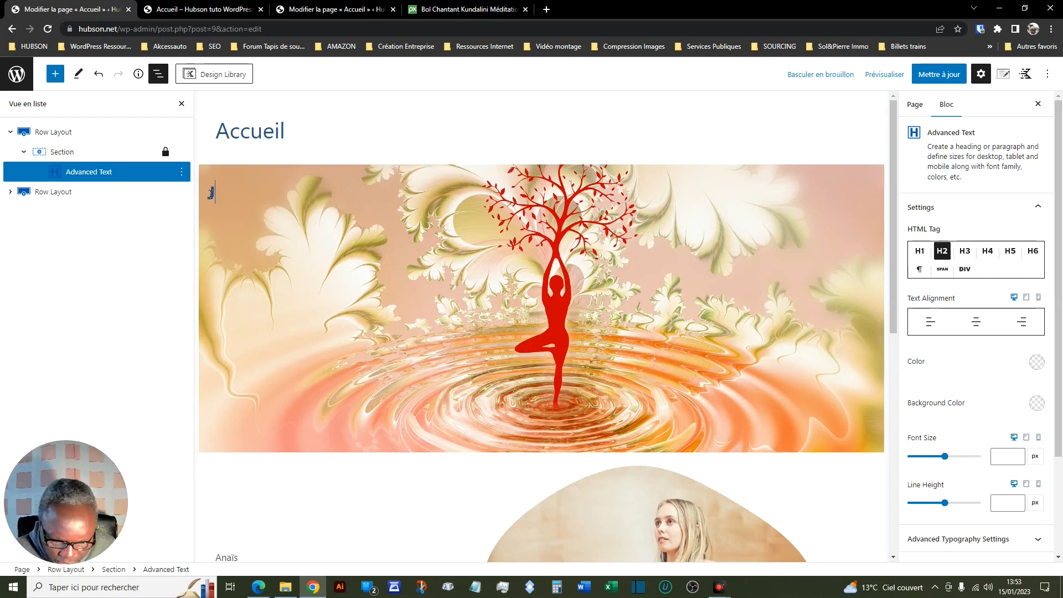
type("e suis ")
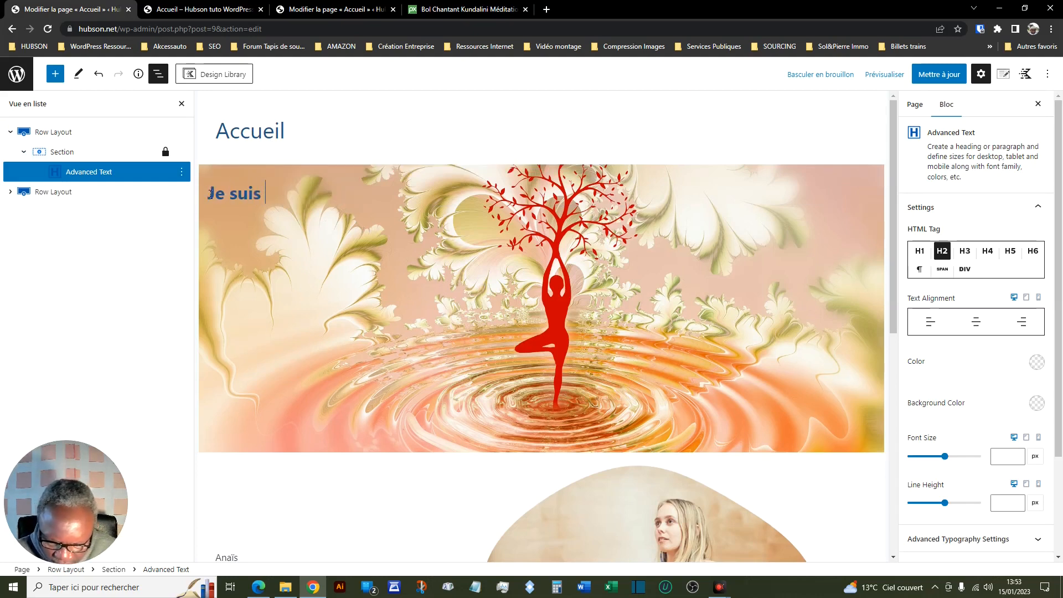
type("une ba")
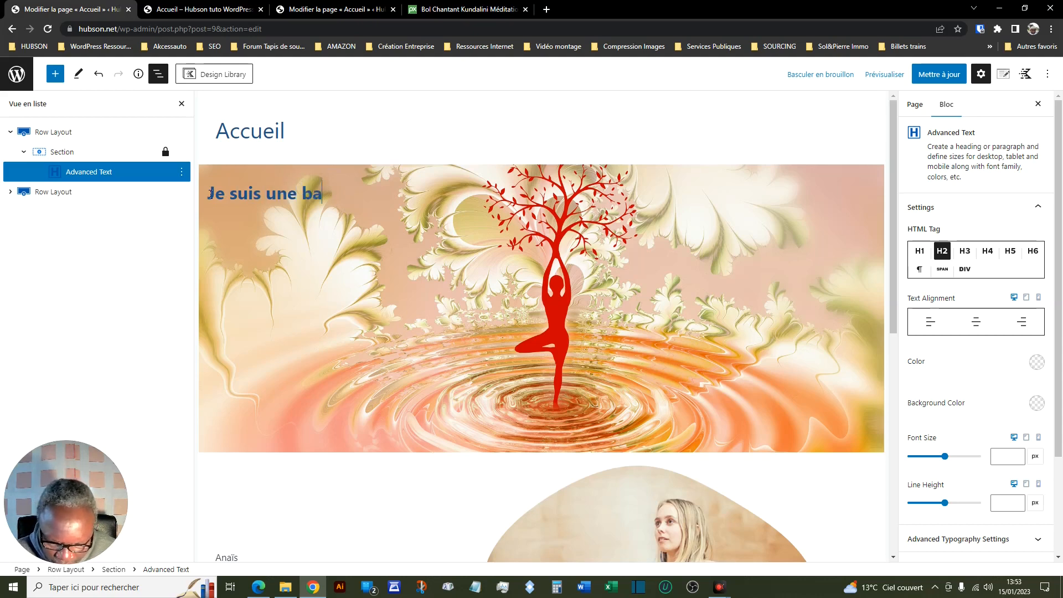
type("nnière")
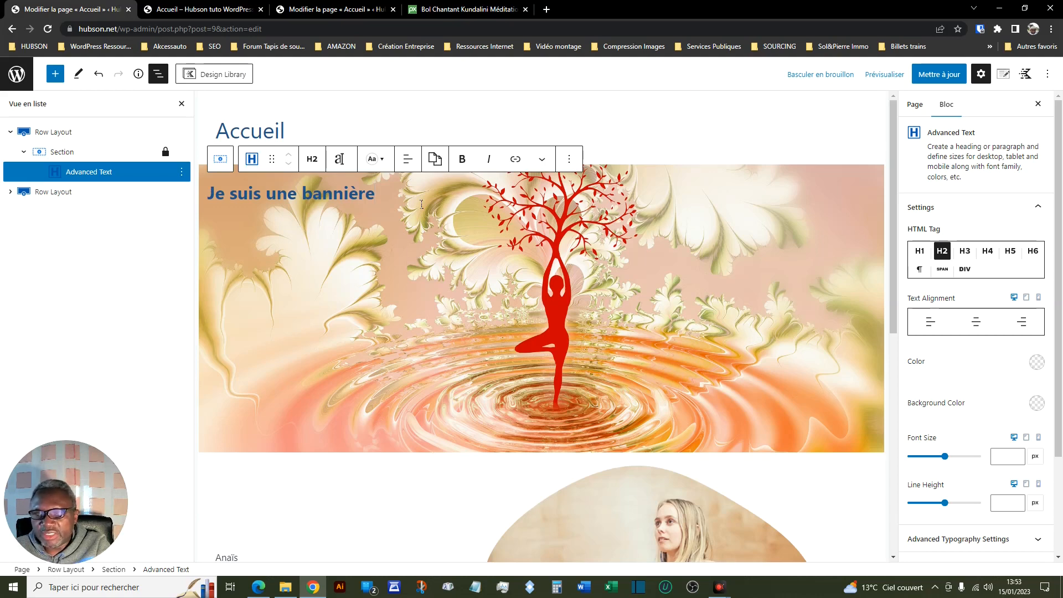
Center the banner's "Je suis une bannière" text horizontally and deselect the block
left_click(407, 160)
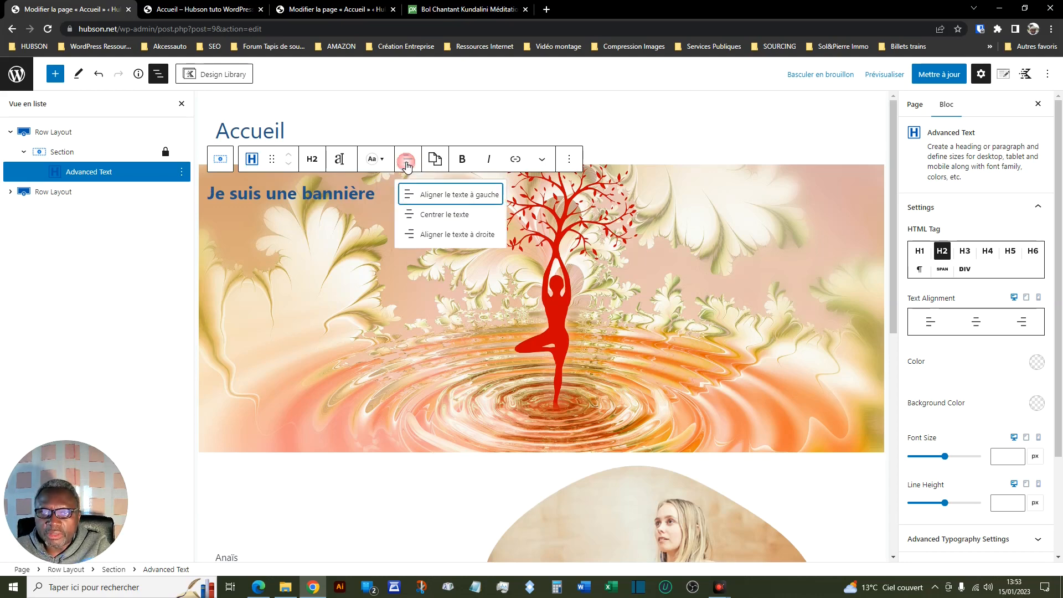
left_click(449, 220)
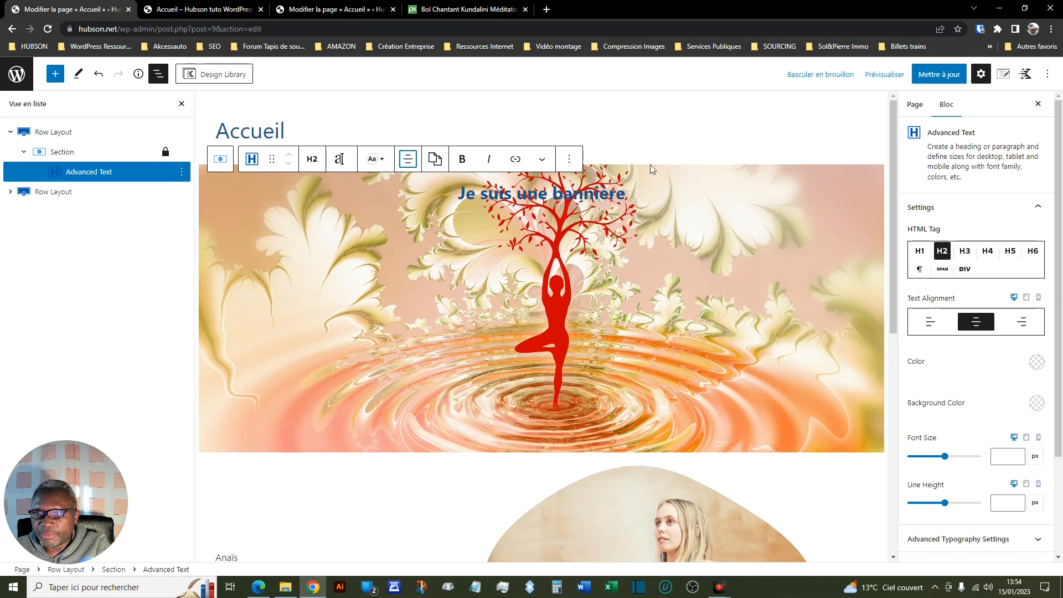
left_click(633, 164)
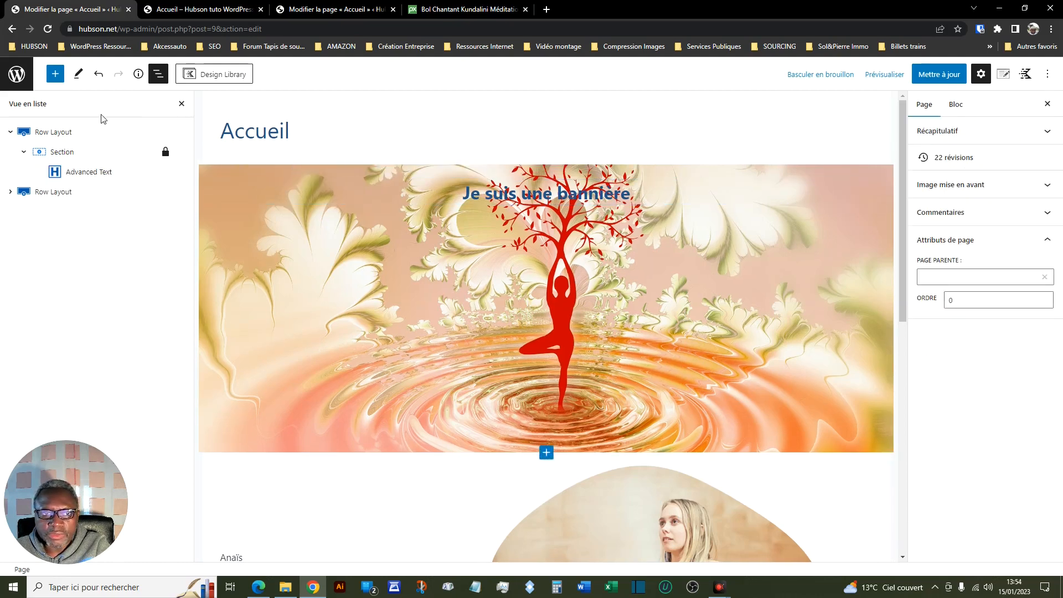
Set the banner Row Layout's vertical alignment to Align Middle and preview the page in a new tab
left_click(78, 133)
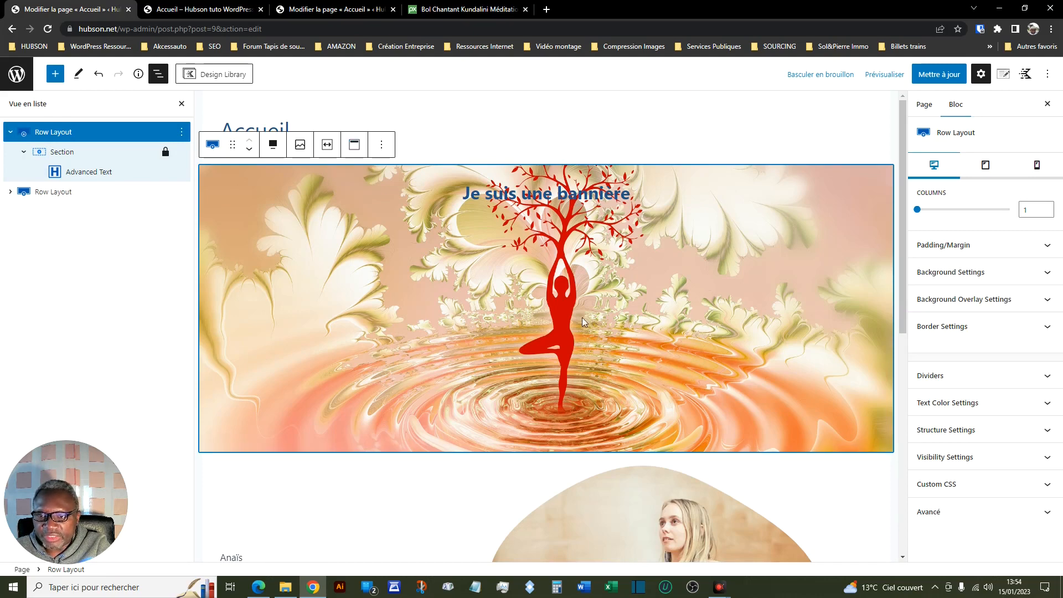
left_click(354, 145)
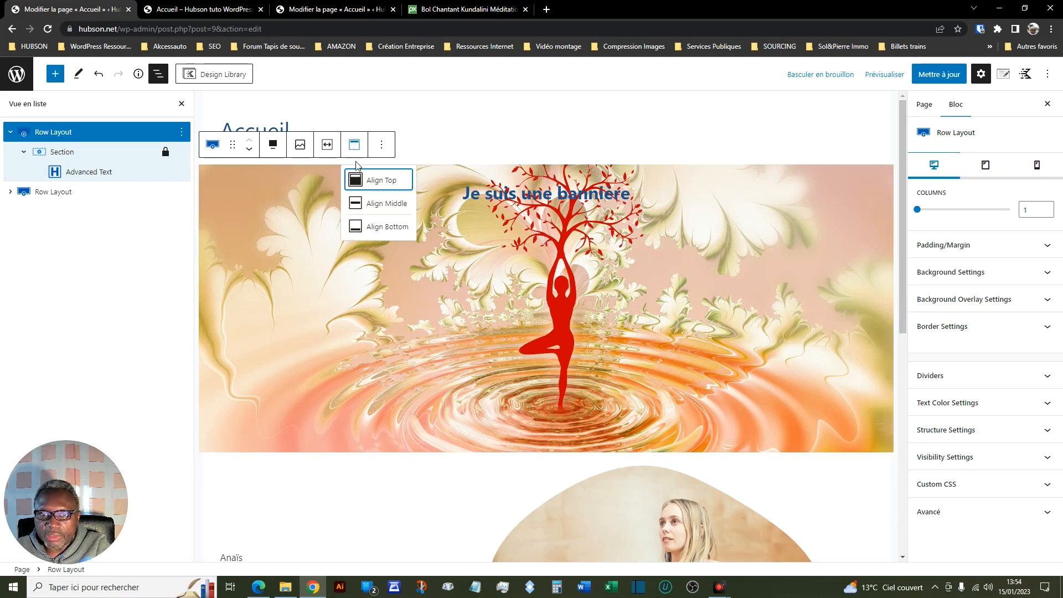
left_click(377, 205)
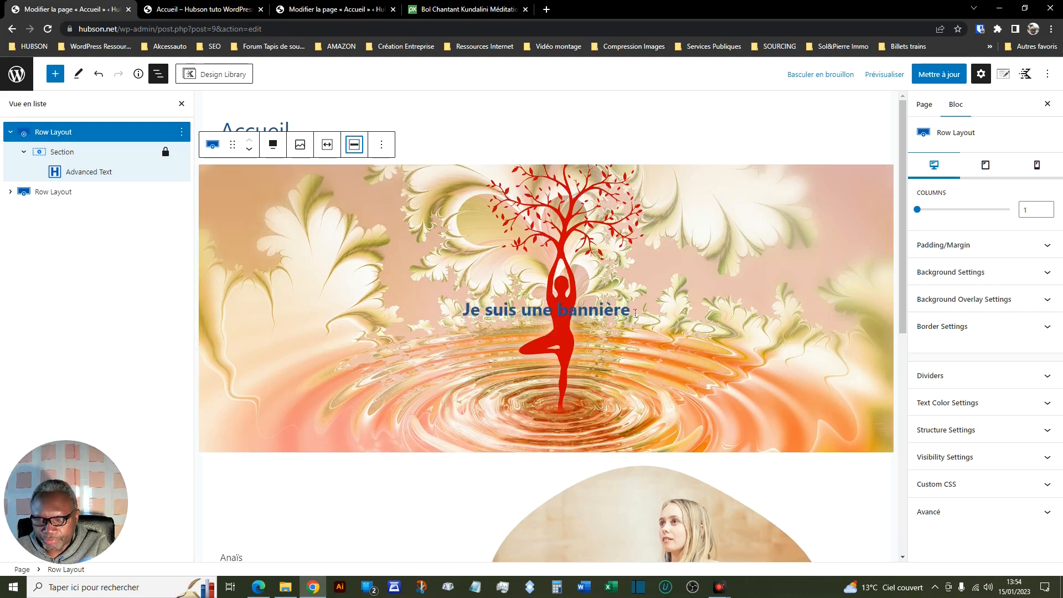
left_click(880, 75)
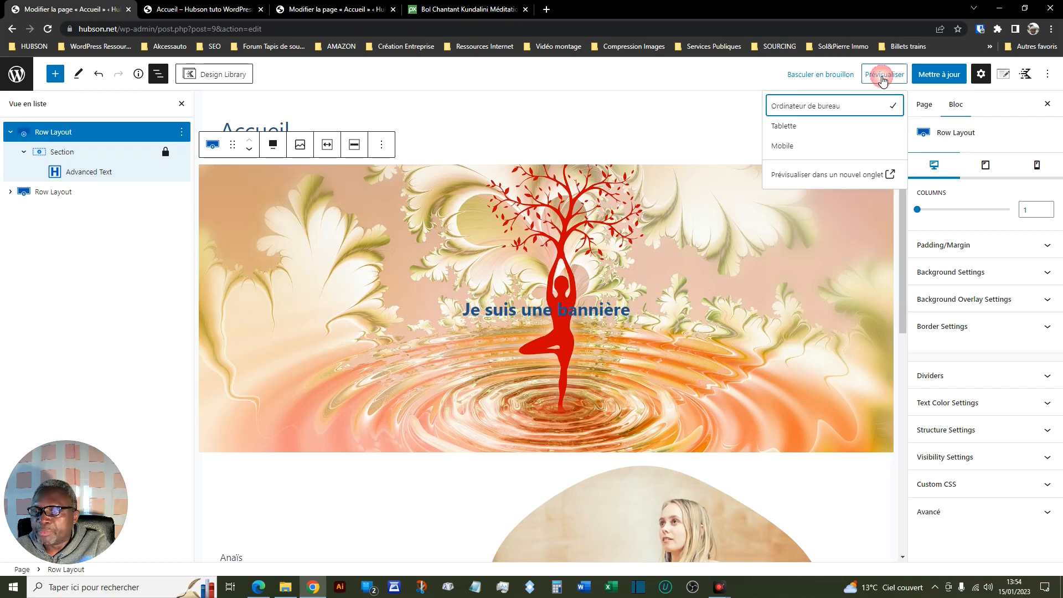
left_click(834, 177)
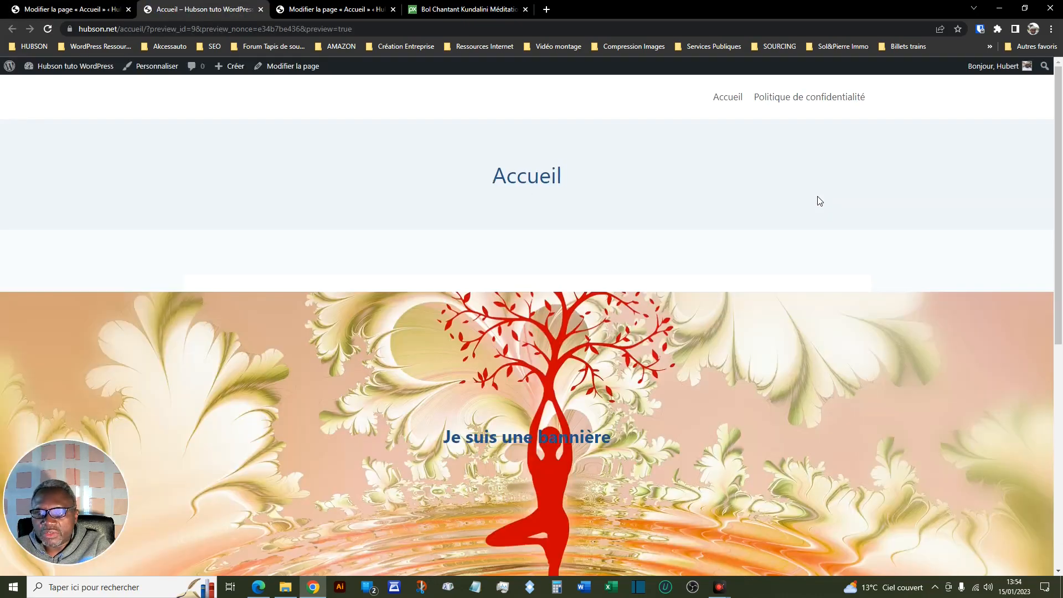
Return to the page editor and set the font size of the "Je suis une bannière" text to 108 px
scroll(815, 252, "down", 3)
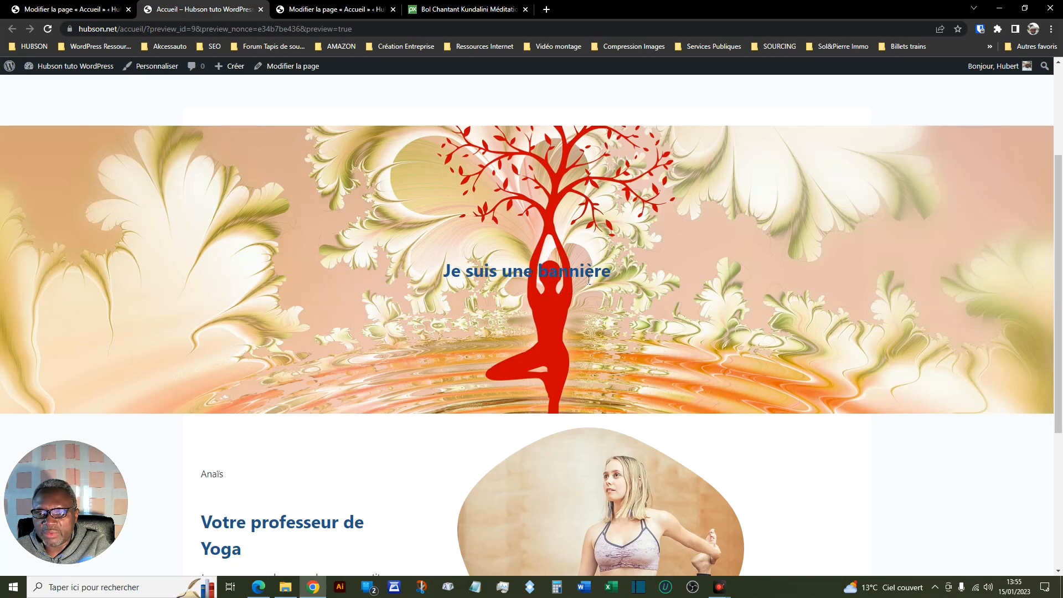
left_click(82, 11)
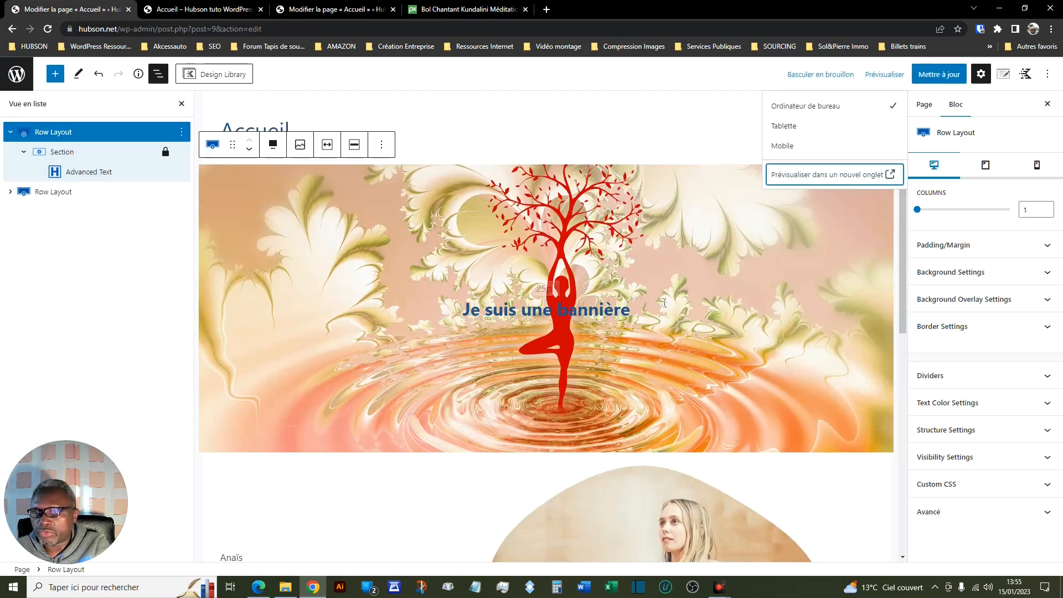
left_click(668, 139)
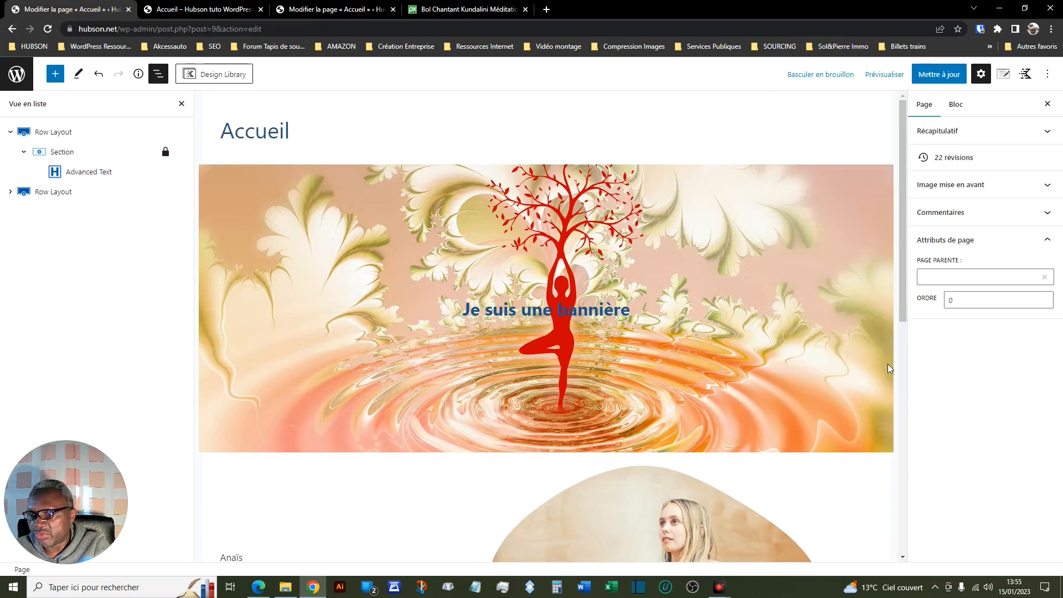
left_click(72, 132)
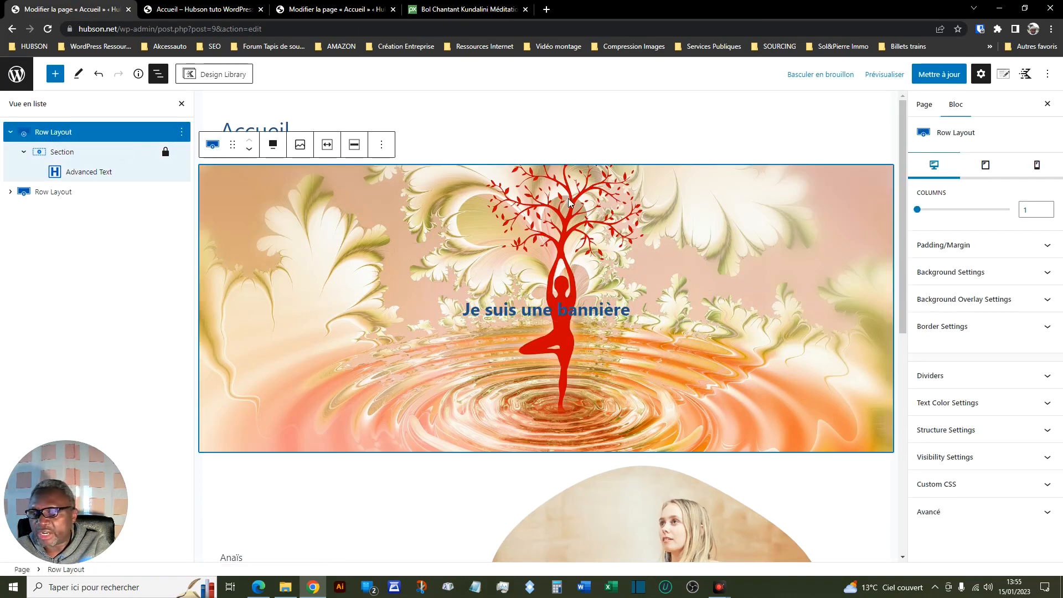
left_click(632, 310)
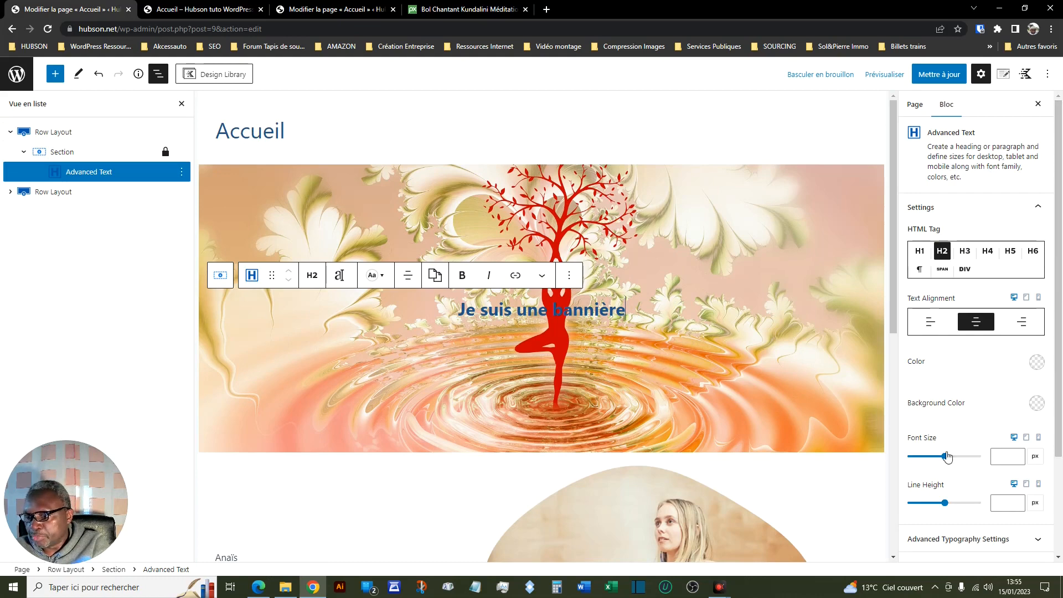
scroll(692, 360, "down", 1)
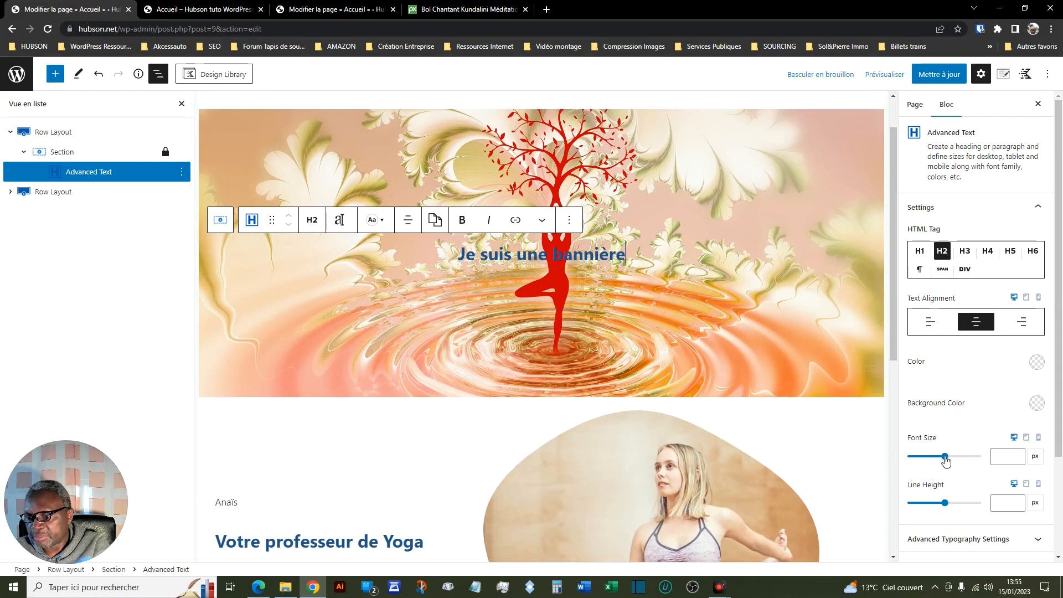
left_click_drag(945, 460, 947, 460)
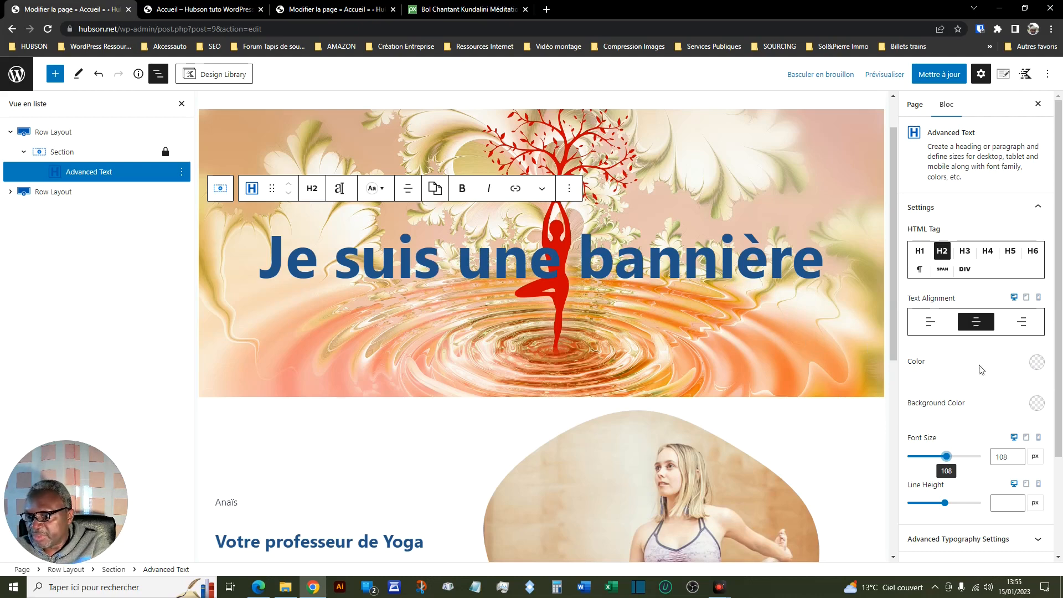
Set the color of the "Je suis une bannière" text to white (FFFFFF) and deselect the block
left_click(1037, 363)
left_click(1024, 339)
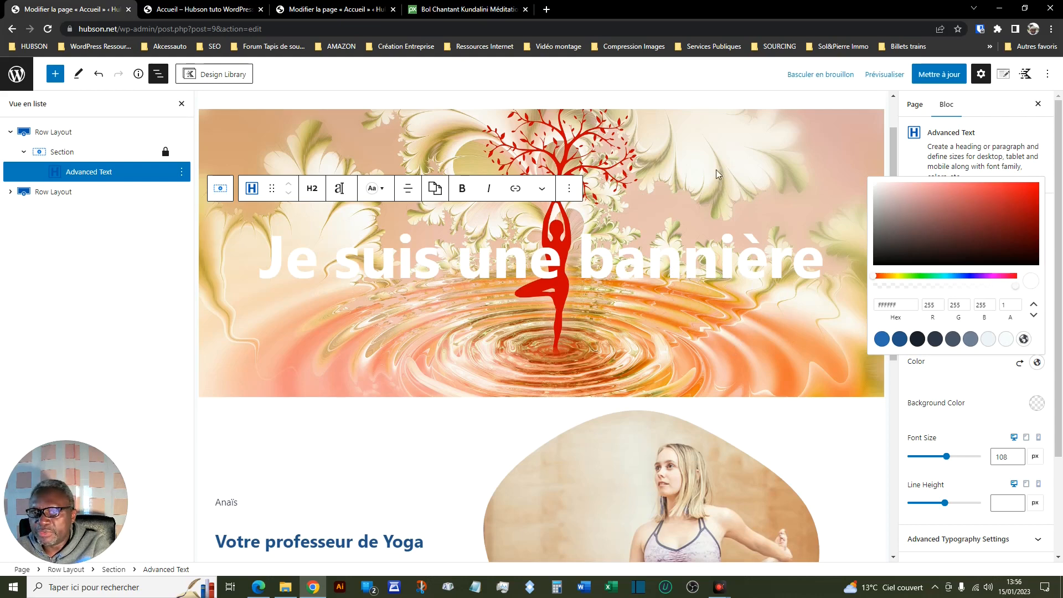
left_click(653, 111)
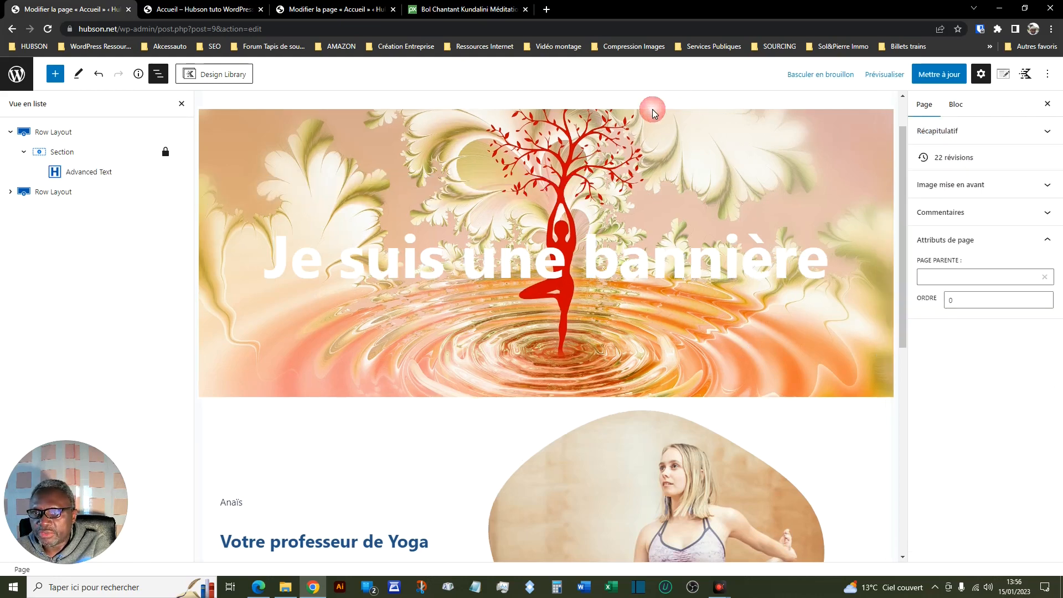
Give the banner Row Layout a normal background overlay in near-black (070707)
left_click(101, 134)
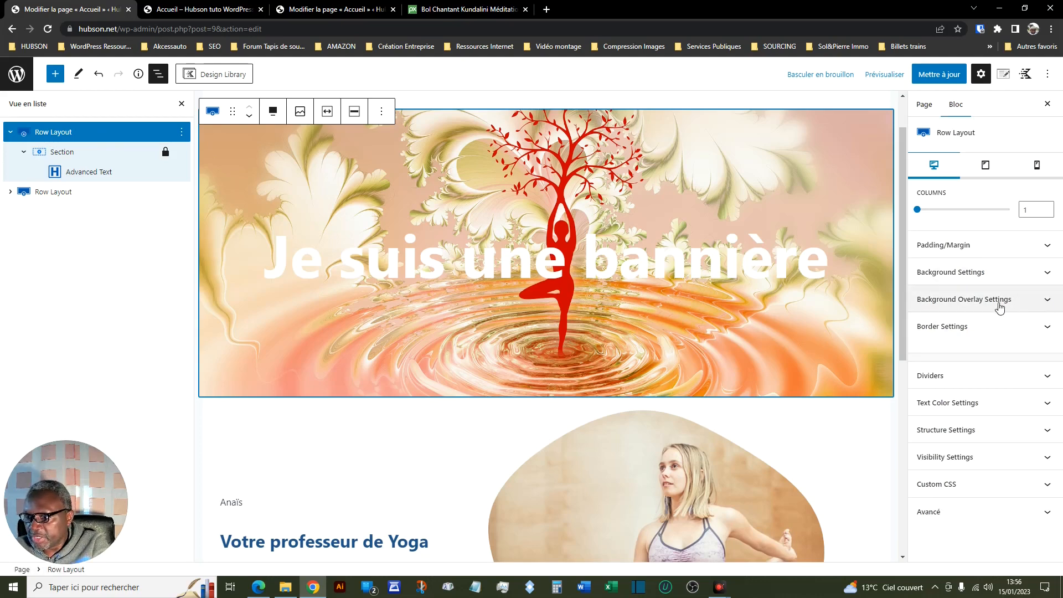
left_click(1047, 301)
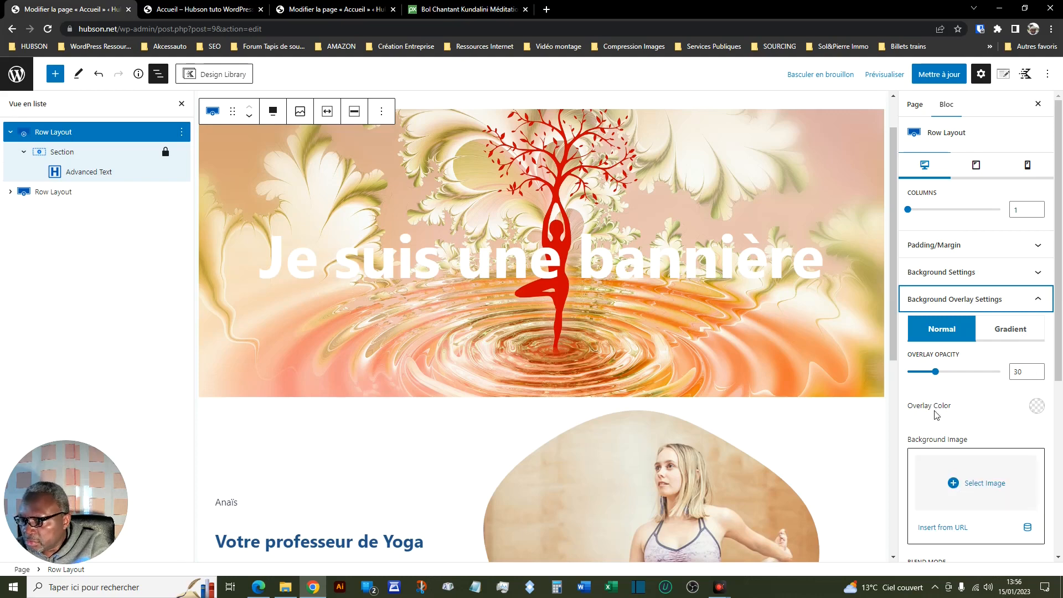
left_click(1035, 409)
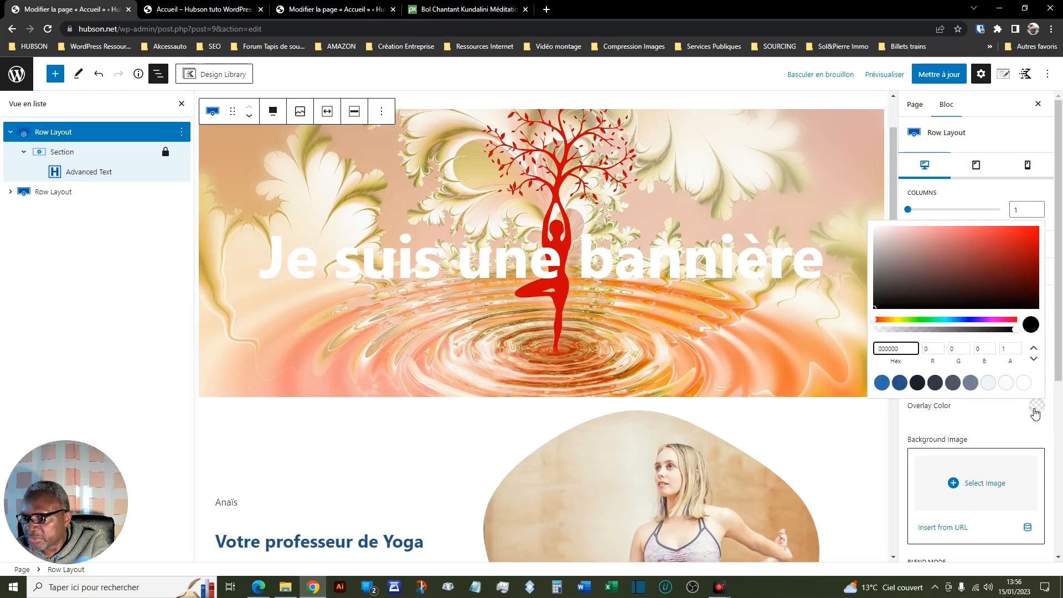
left_click(876, 308)
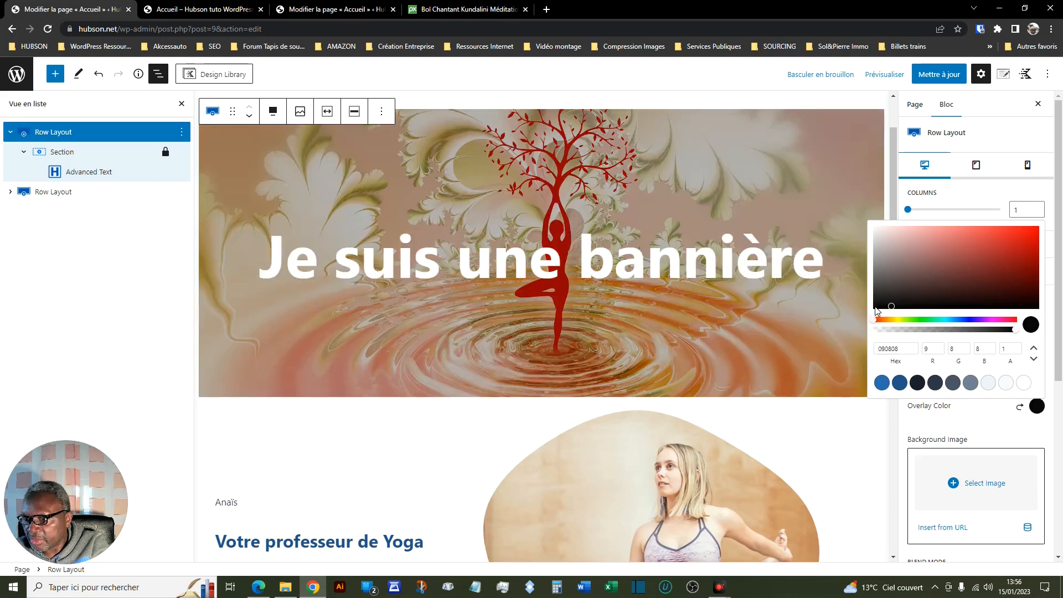
left_click(876, 308)
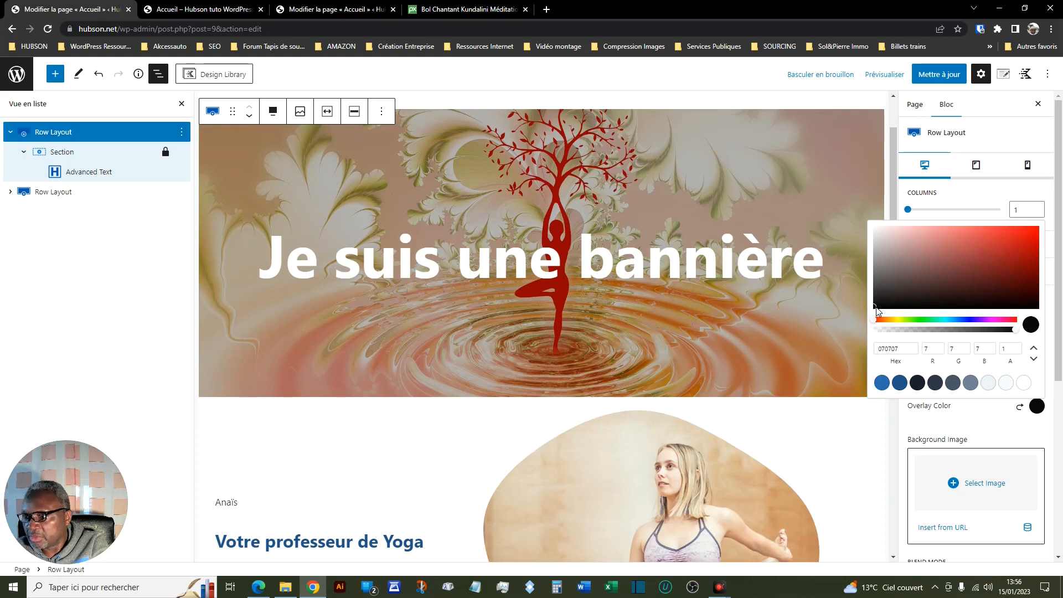
left_click(1002, 427)
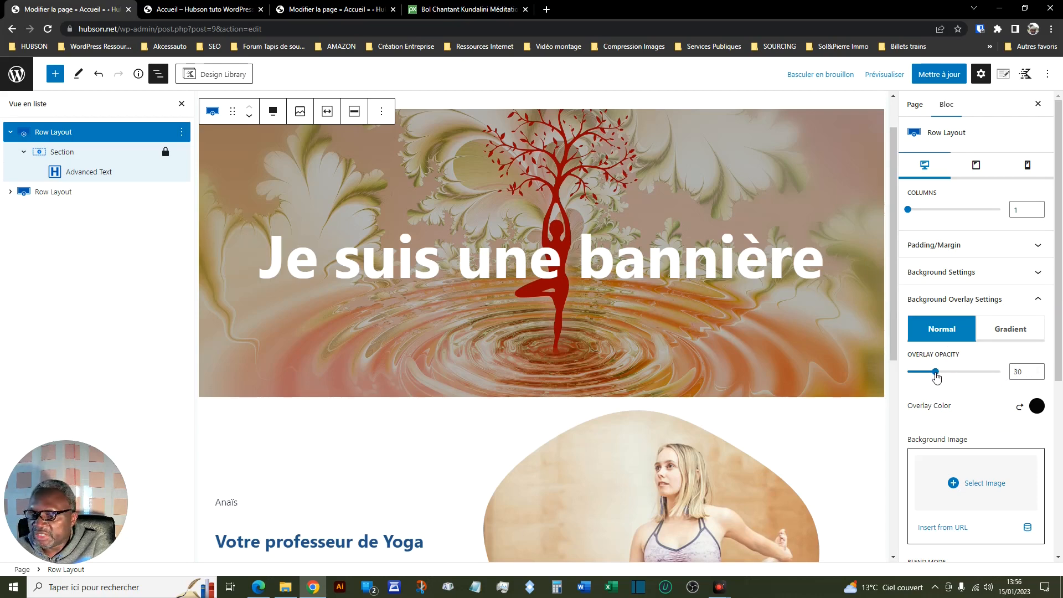
Raise the banner row's overlay opacity to 50 and check the banner in a new-tab preview of the page
mouse_move(935, 374)
mouse_move(935, 374)
left_mouse_down()
mouse_move(944, 374)
mouse_move(913, 373)
mouse_move(952, 372)
left_mouse_up()
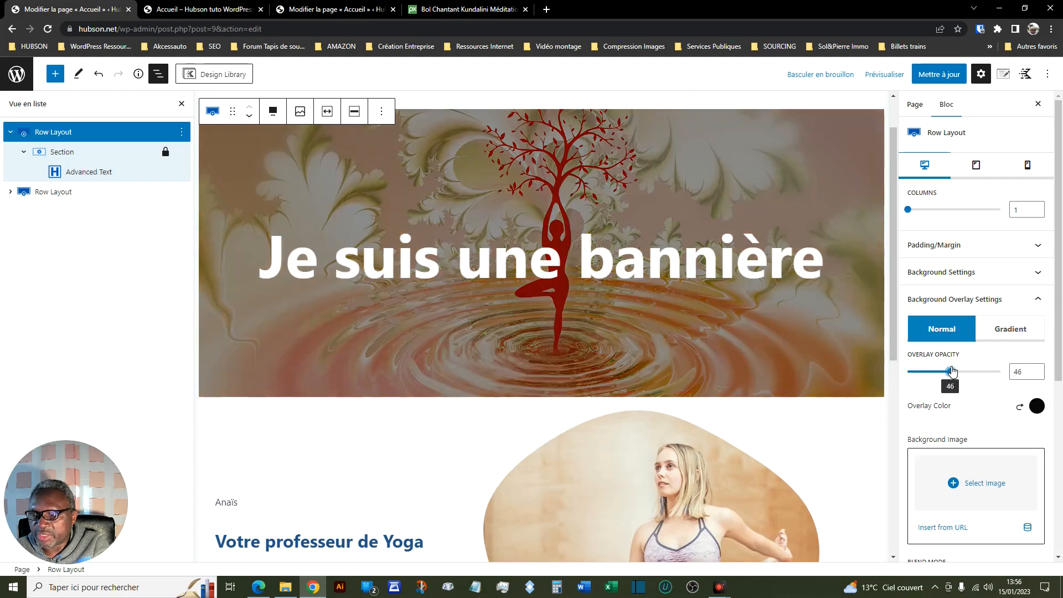
left_click(1036, 369)
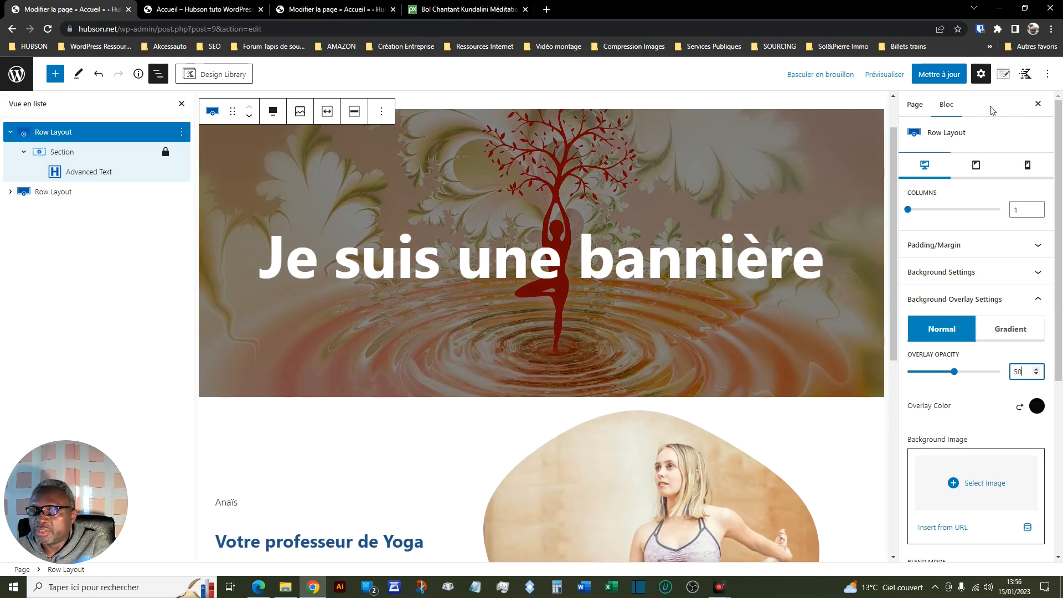
left_click(876, 79)
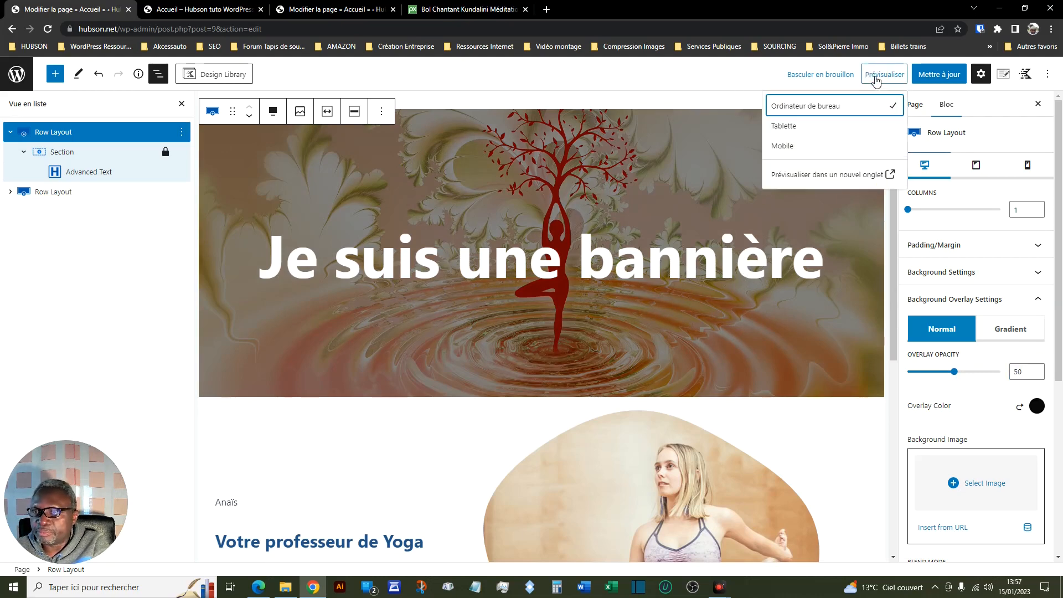
left_click(852, 178)
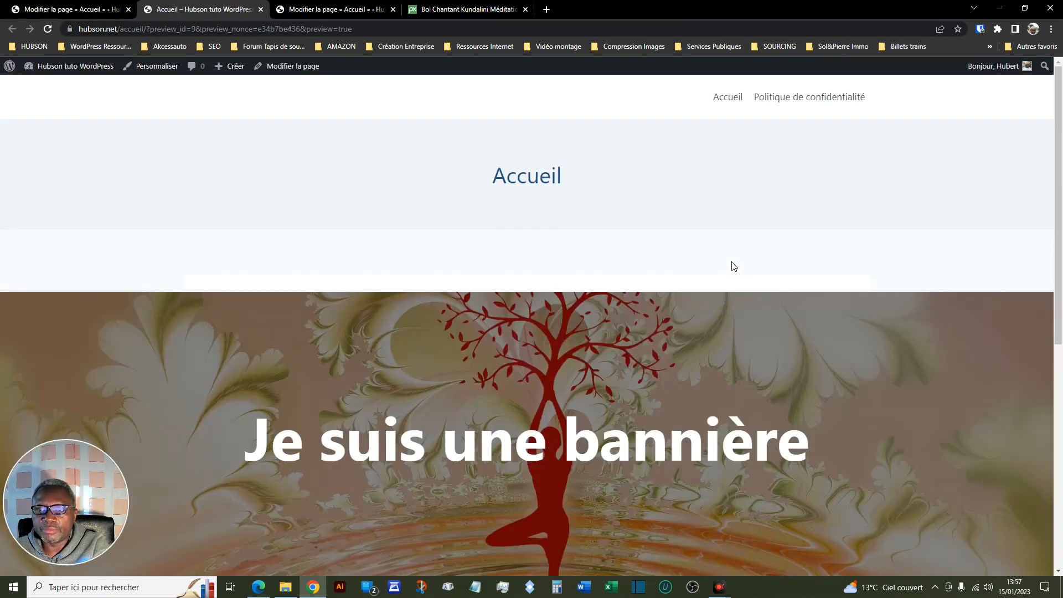
scroll(733, 266, "down", 4)
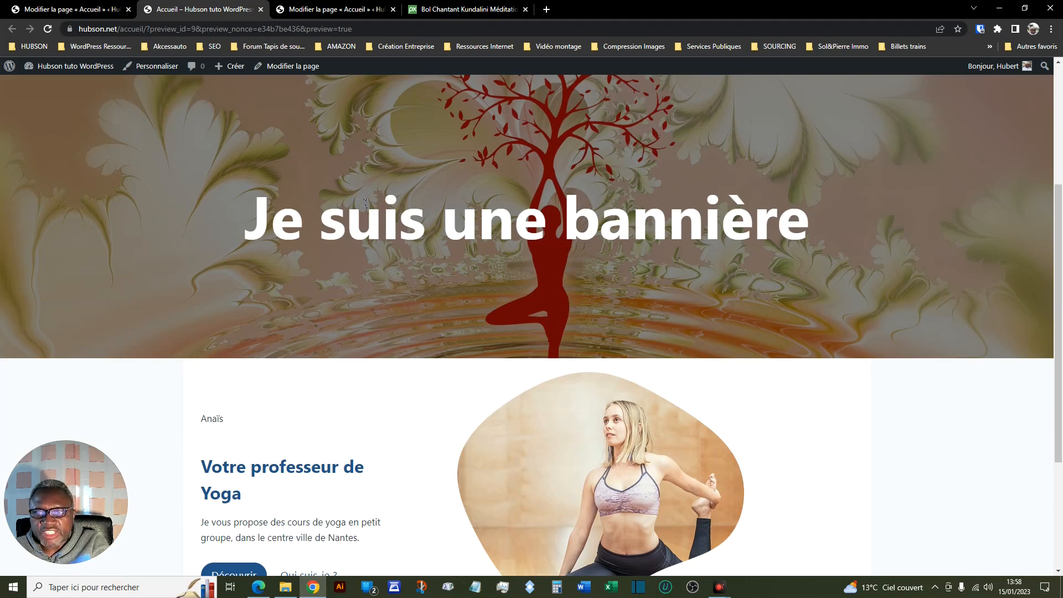
Back in the page editor, set the banner row's background image attachment to Parallax
left_click(88, 10)
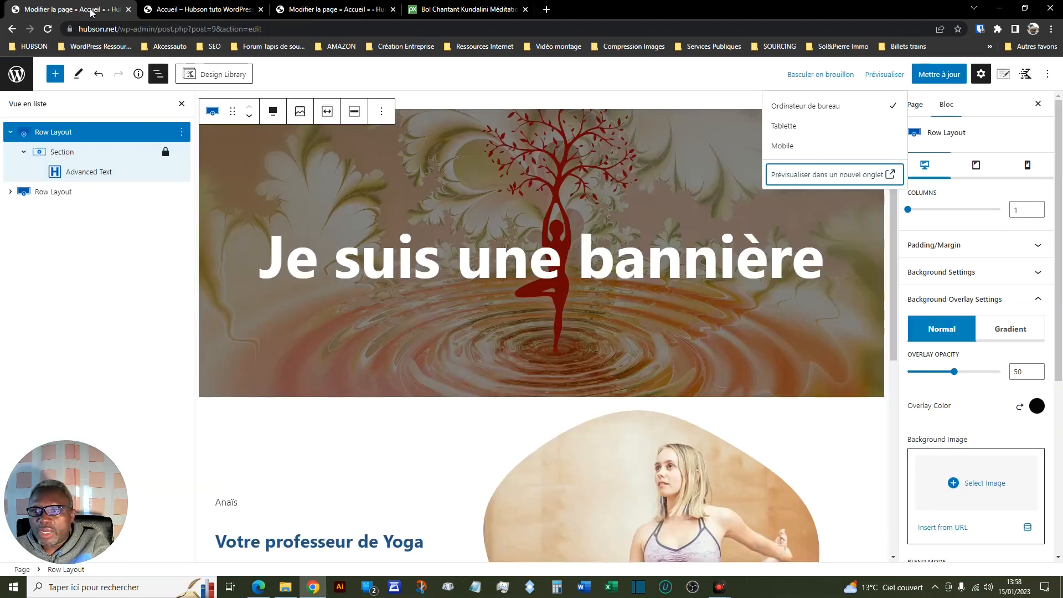
left_click(830, 449)
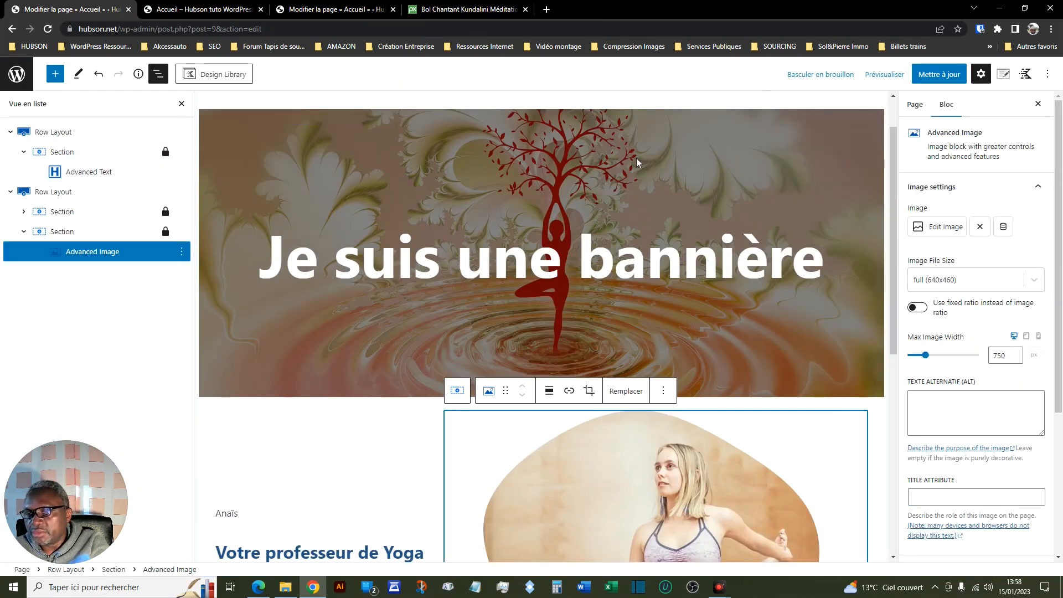
left_click(58, 134)
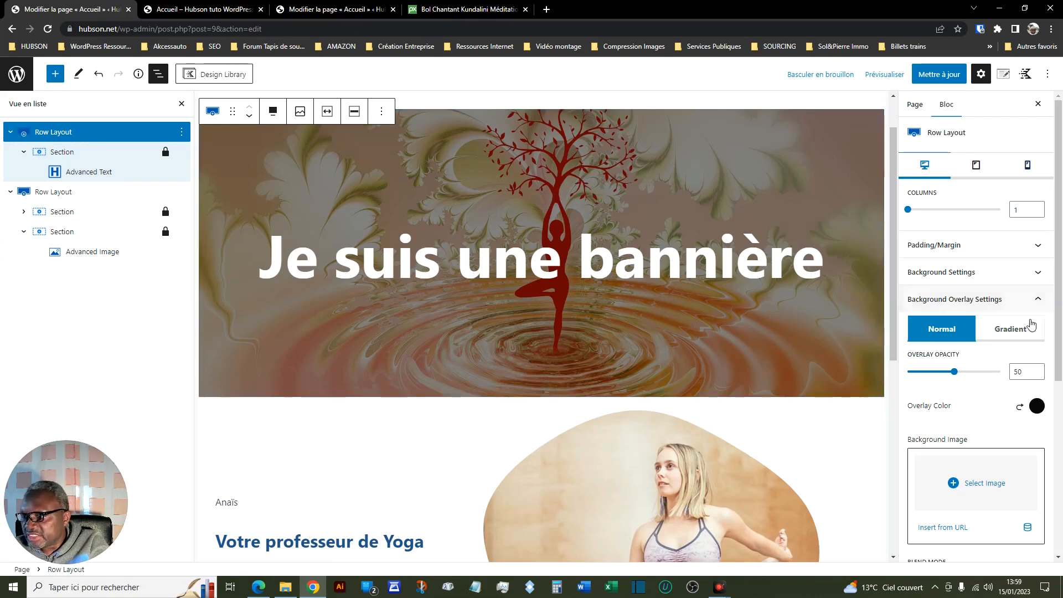
left_click(1037, 302)
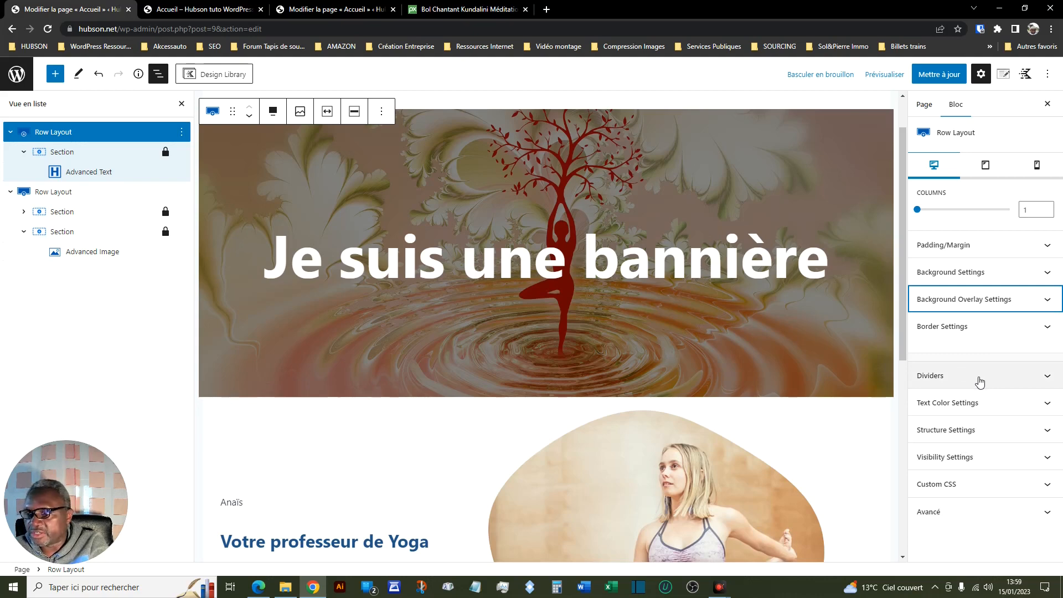
left_click(1045, 277)
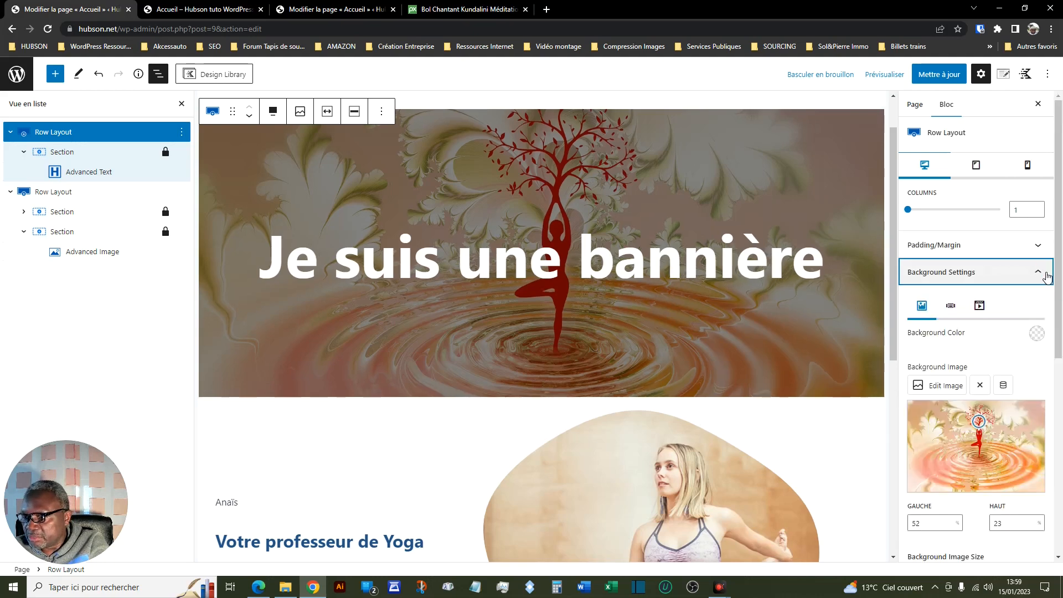
left_click_drag(1059, 283, 1061, 423)
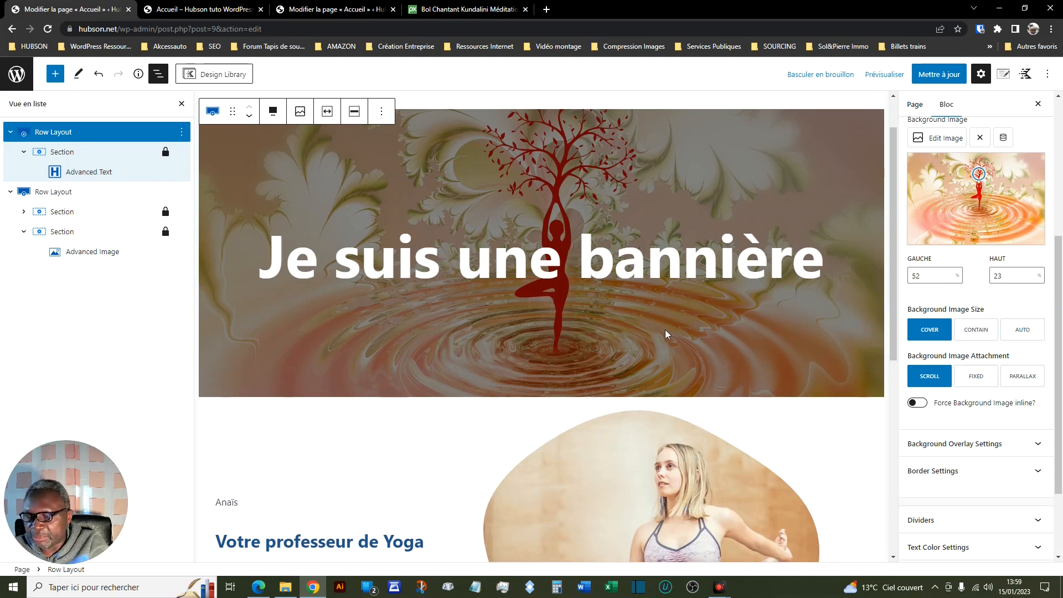
left_click(1023, 381)
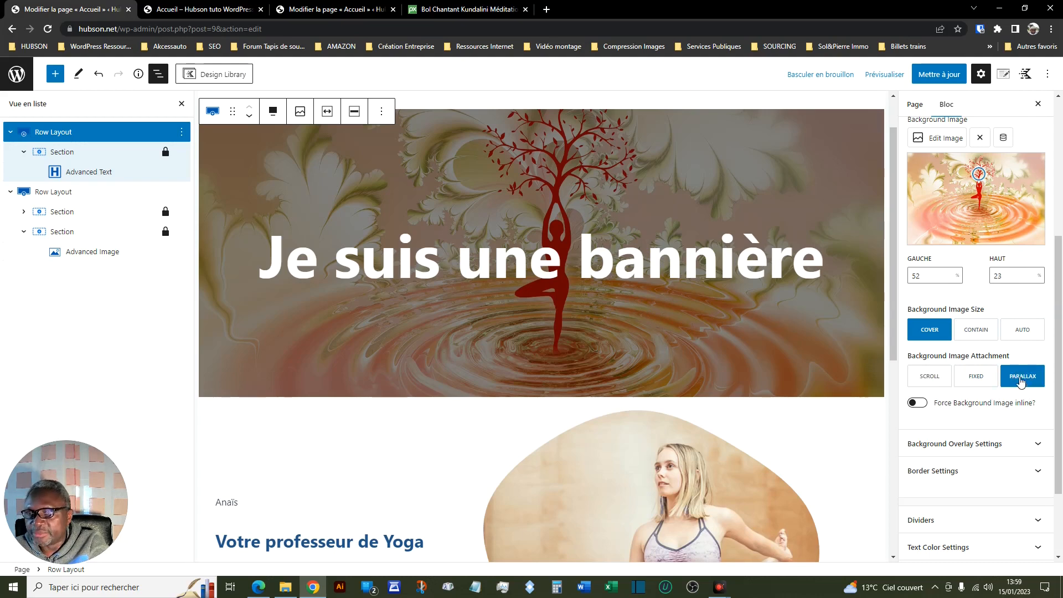
Preview the page in a new tab and examine how the banner's background image moves while scrolling through the page
left_click(885, 74)
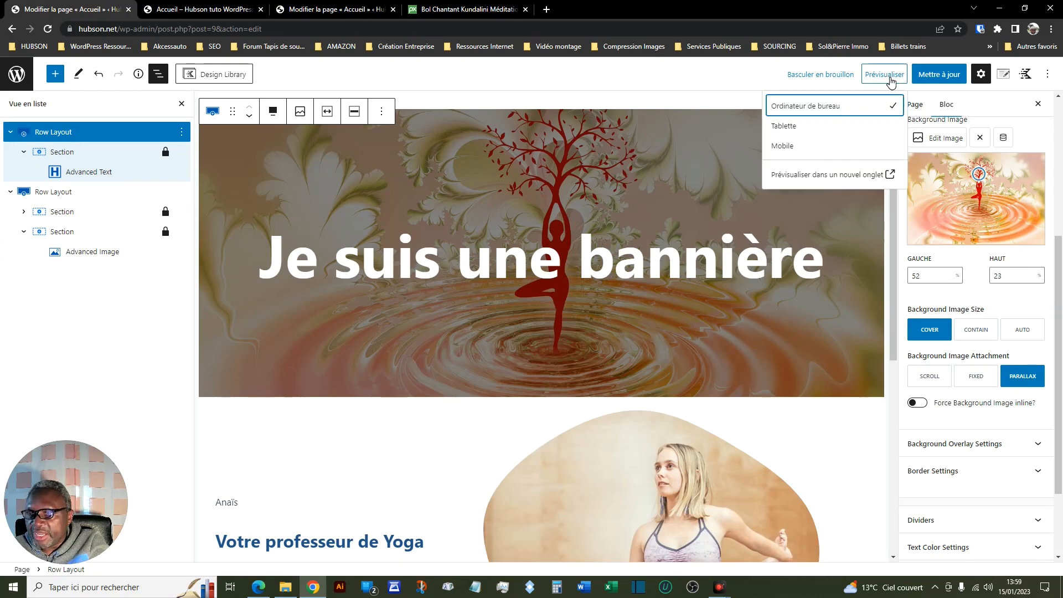
left_click(829, 178)
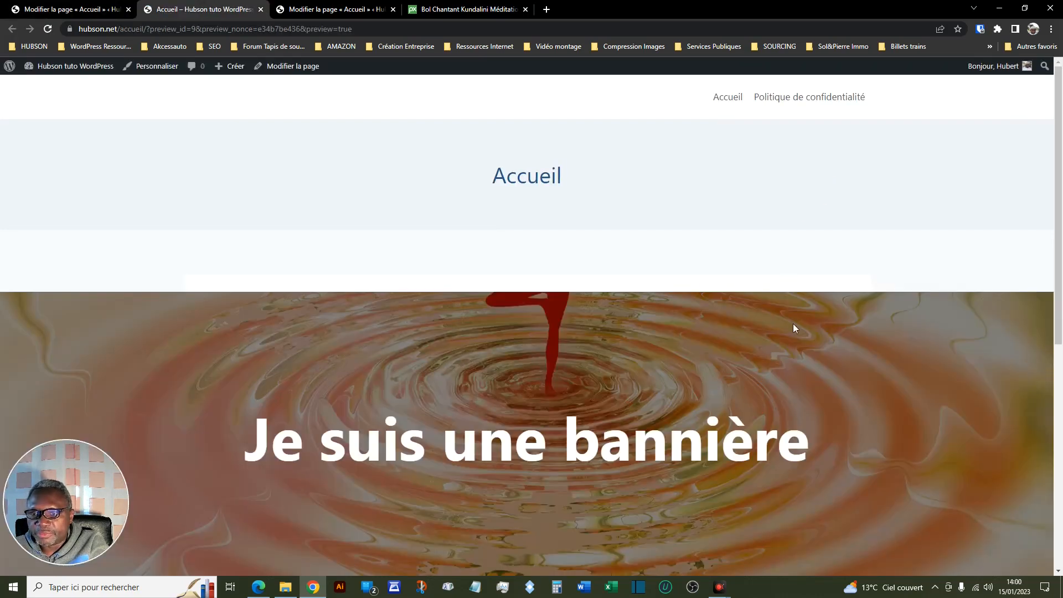
left_click_drag(1059, 254, 1045, 405)
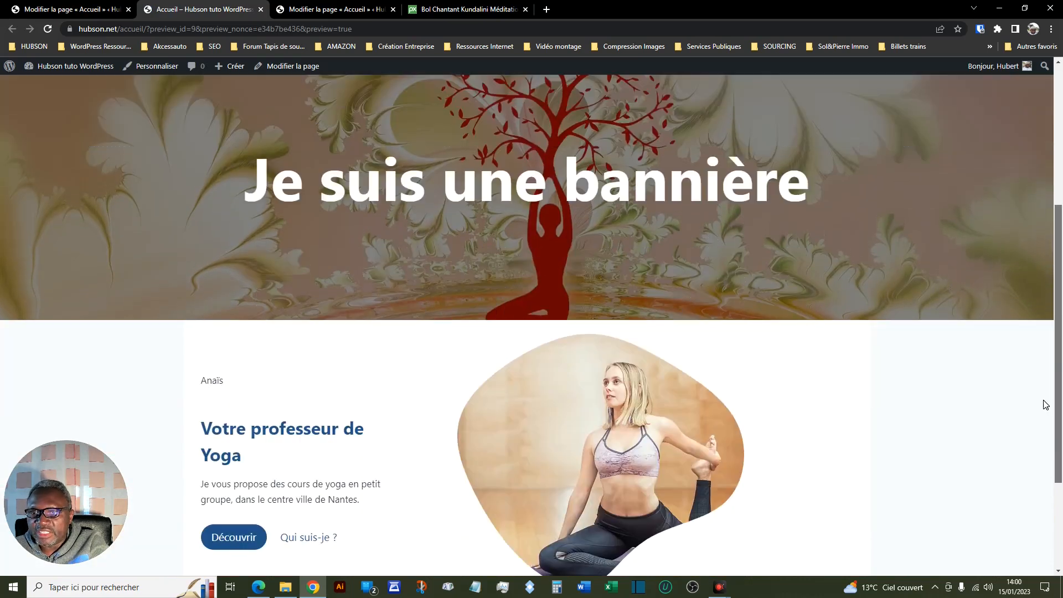
scroll(1045, 404, "down", 1)
scroll(1044, 423, "down", 1)
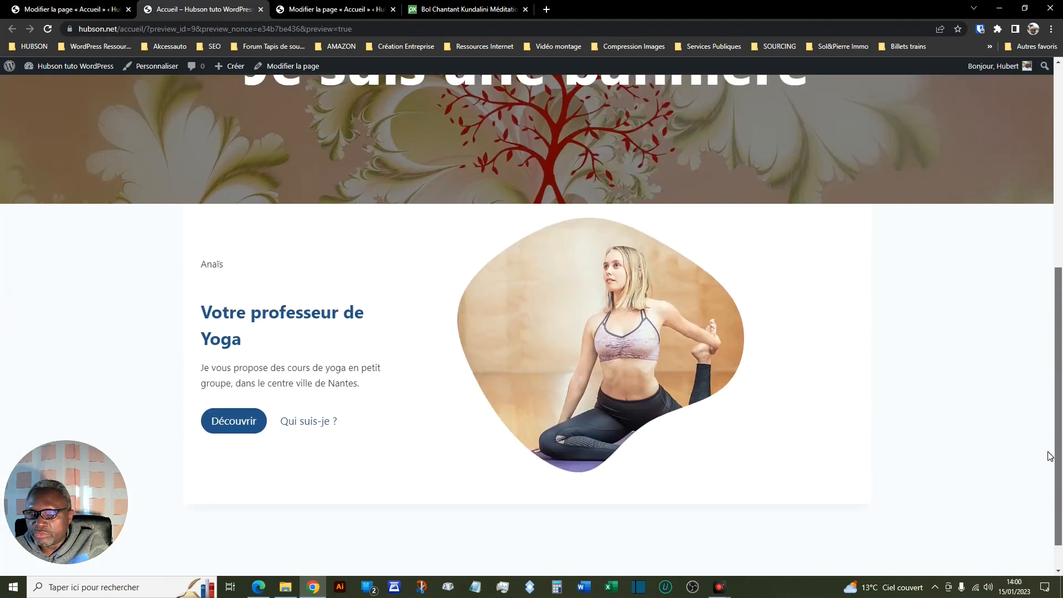
scroll(1047, 462, "down", 1)
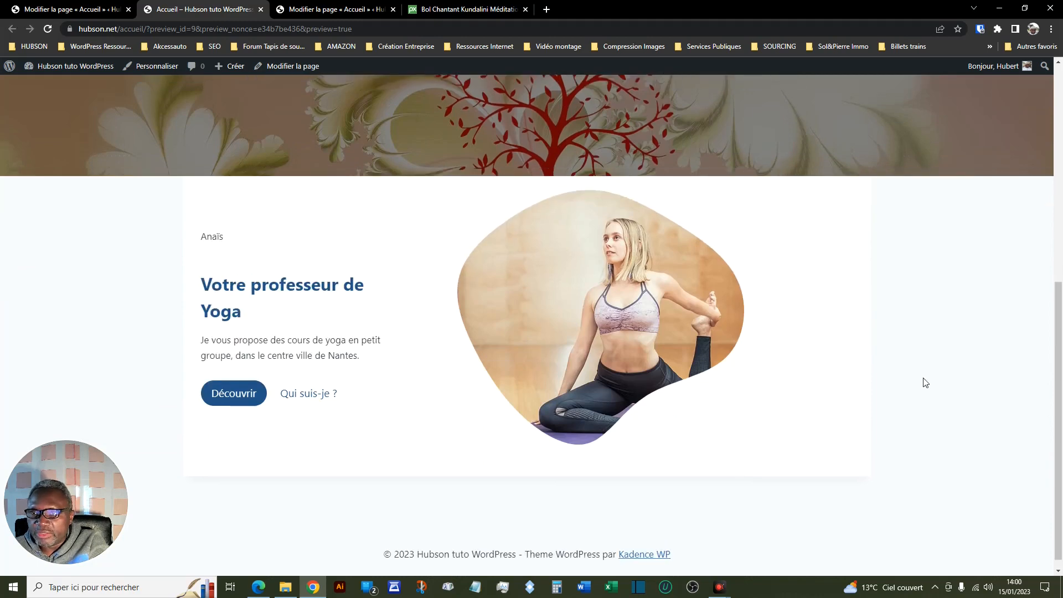
scroll(923, 380, "up", 4)
scroll(922, 378, "up", 3)
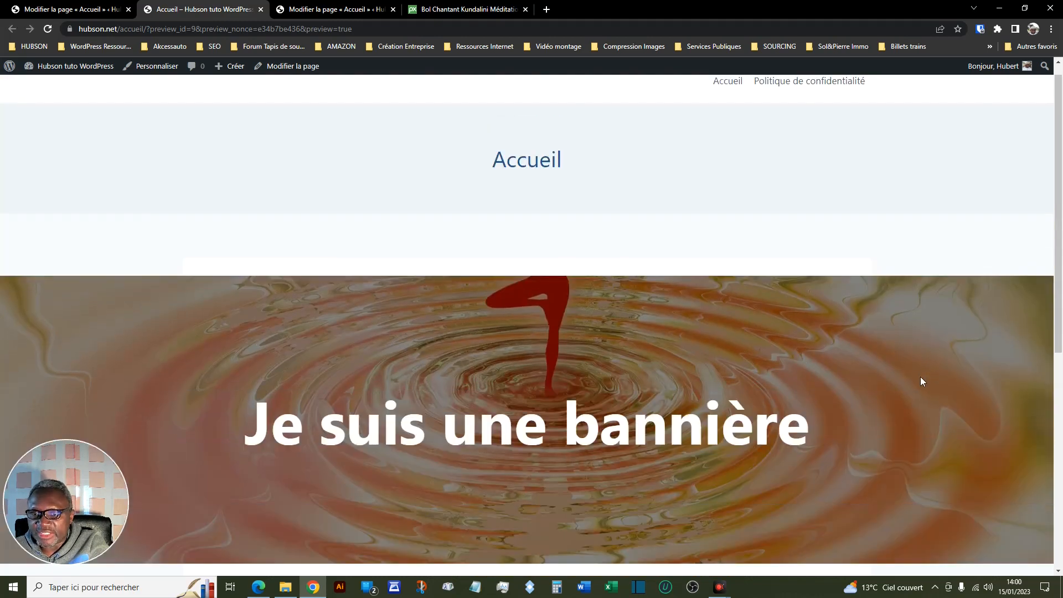
scroll(922, 381, "down", 7)
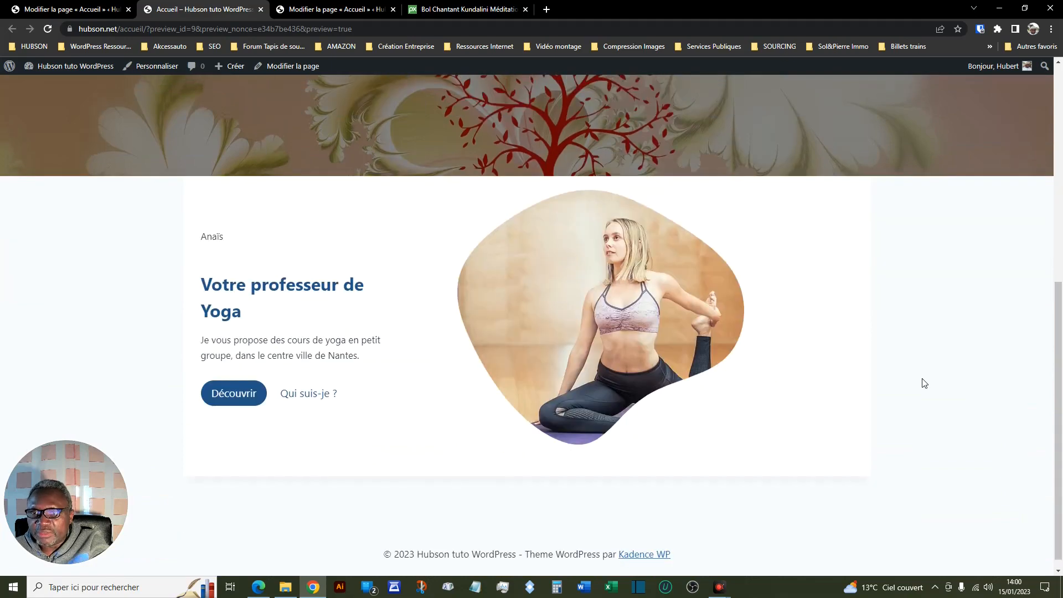
scroll(924, 382, "up", 7)
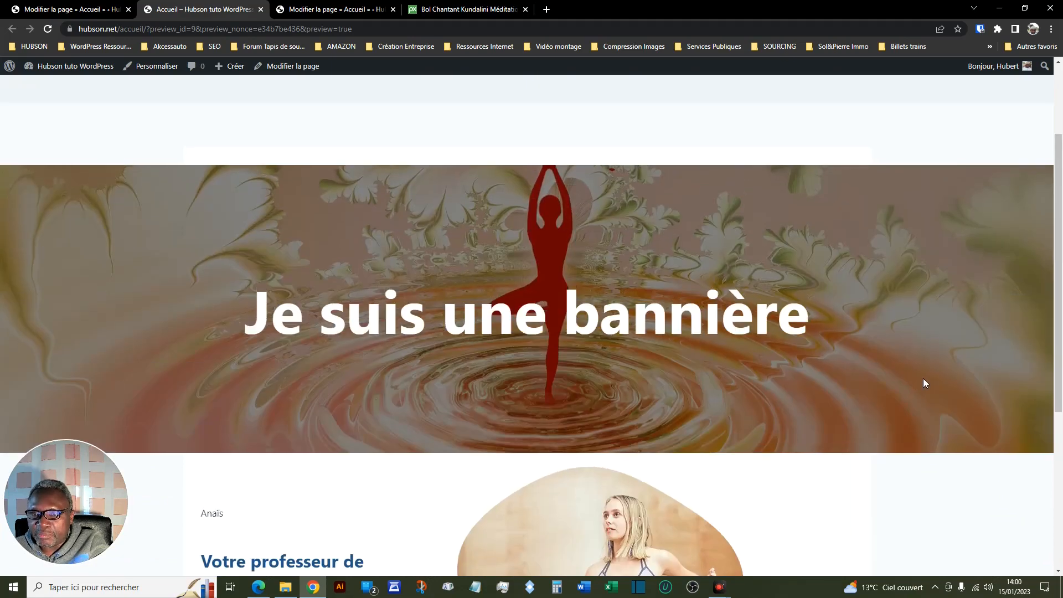
Finish checking the parallax effect in the preview and, back in the page editor, set the banner row's background image attachment to Scroll
scroll(923, 382, "up", 1)
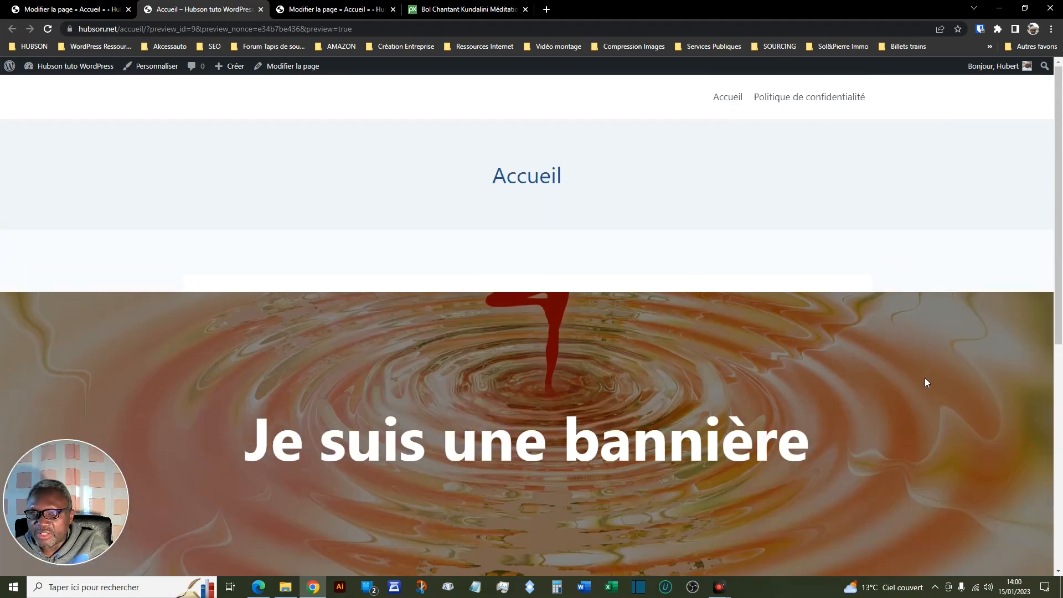
scroll(924, 377, "down", 6)
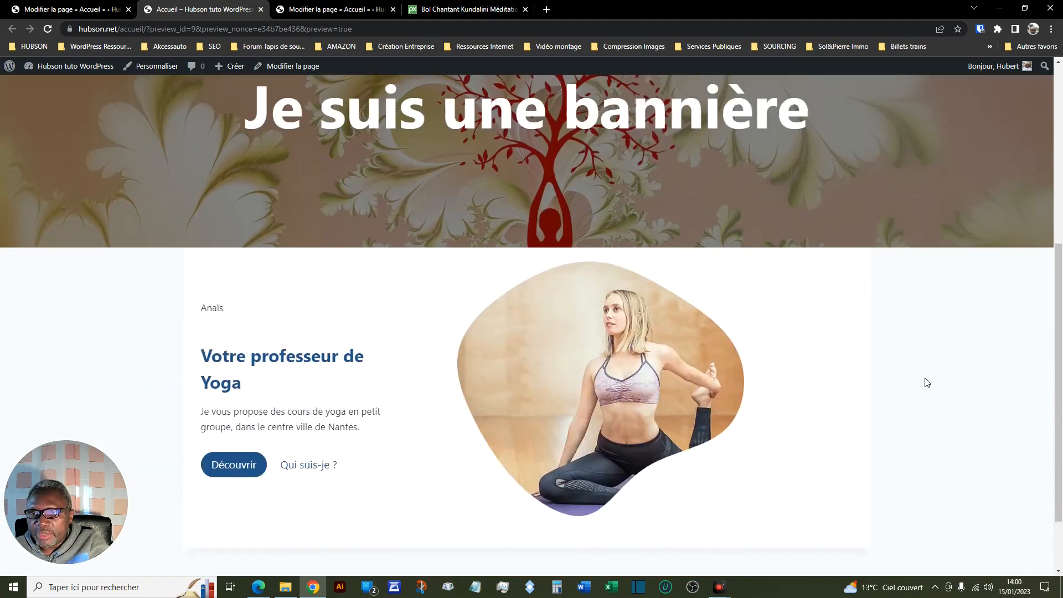
scroll(926, 382, "down", 2)
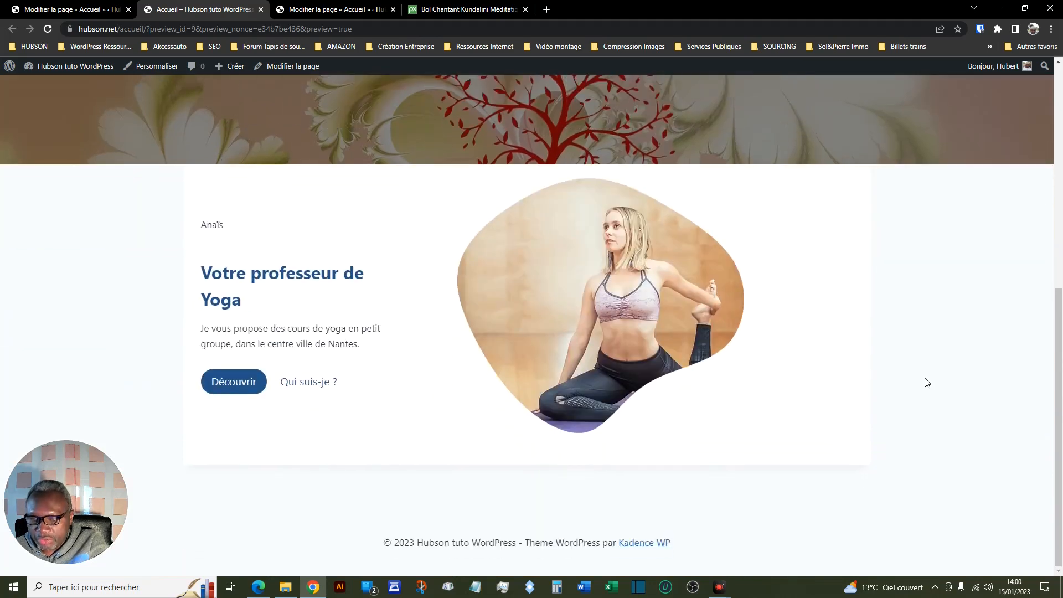
left_click(91, 11)
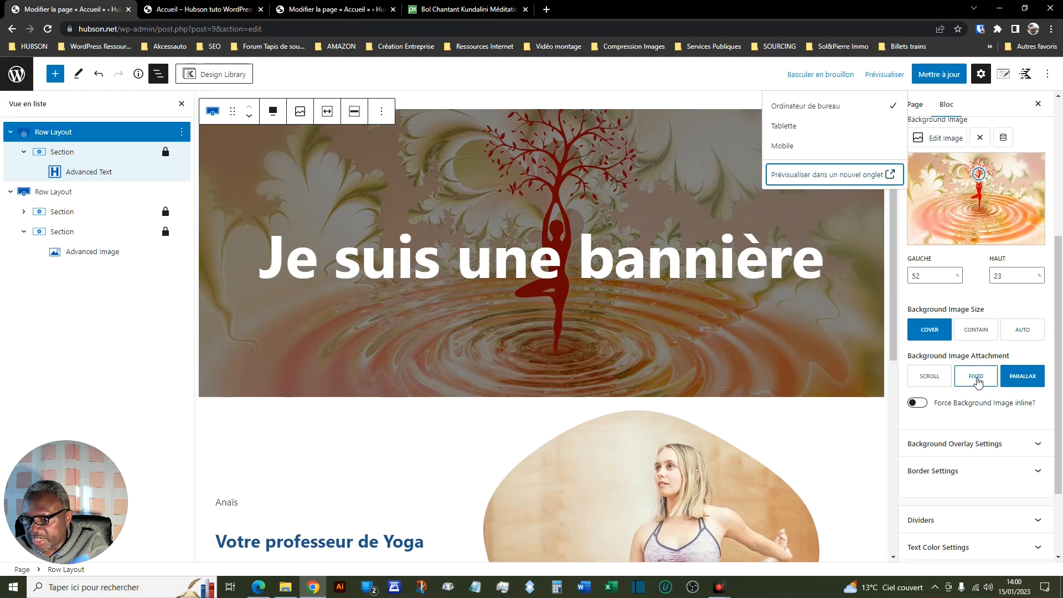
left_click(930, 381)
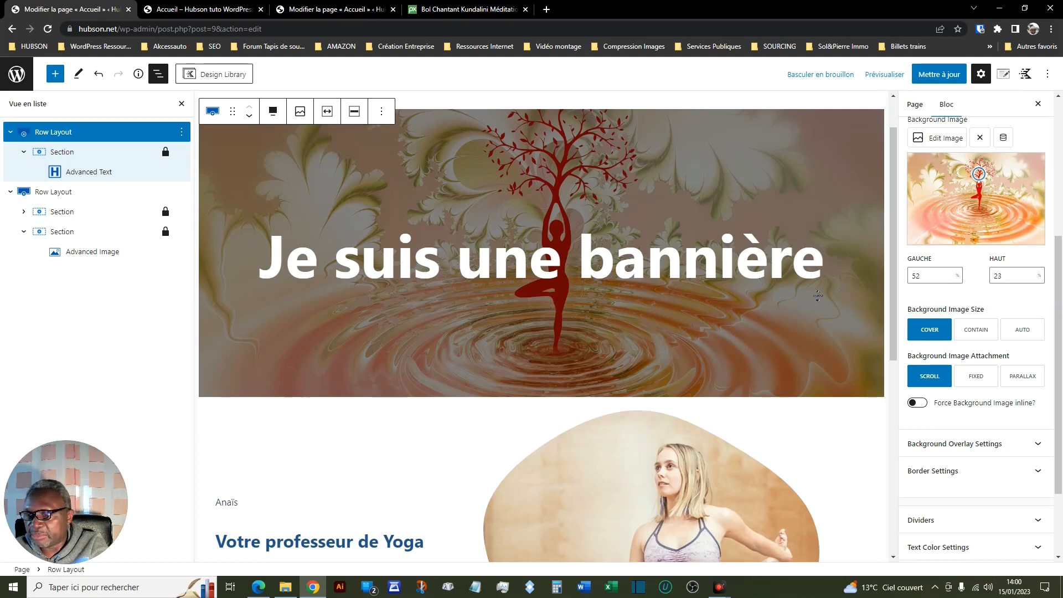
Switch the banner row's background type to slider and use dance-4052847_1920.jpg from the media library as the slide 1 image
left_click_drag(1058, 239, 1061, 145)
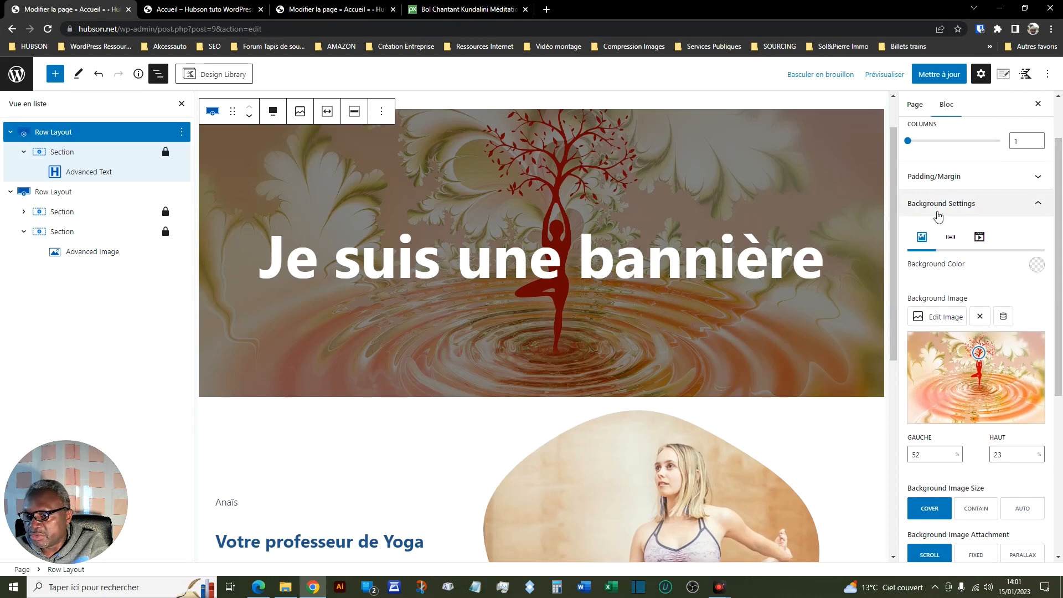
left_click(951, 238)
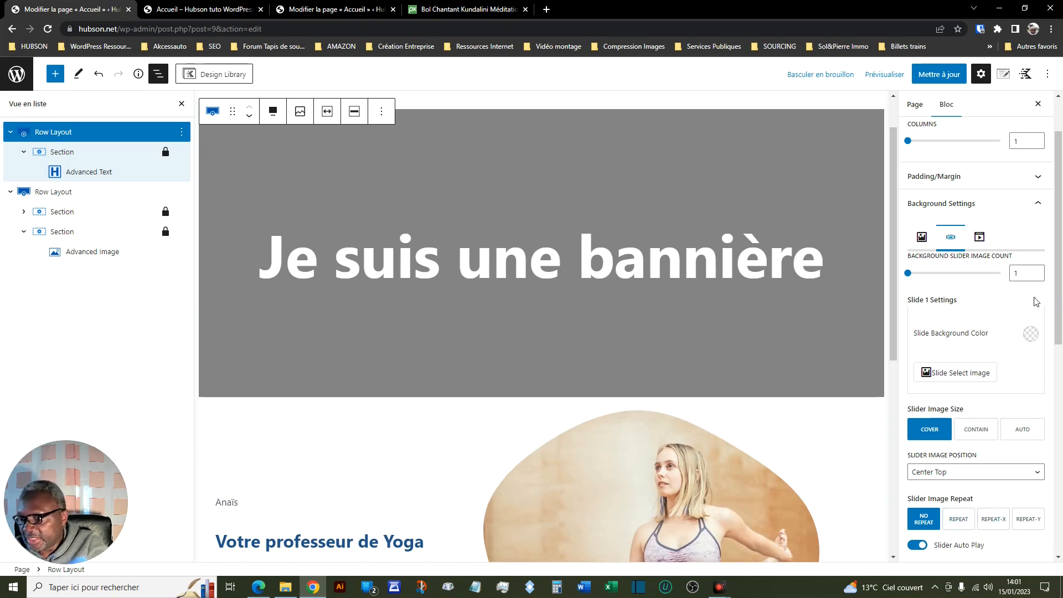
left_click(948, 377)
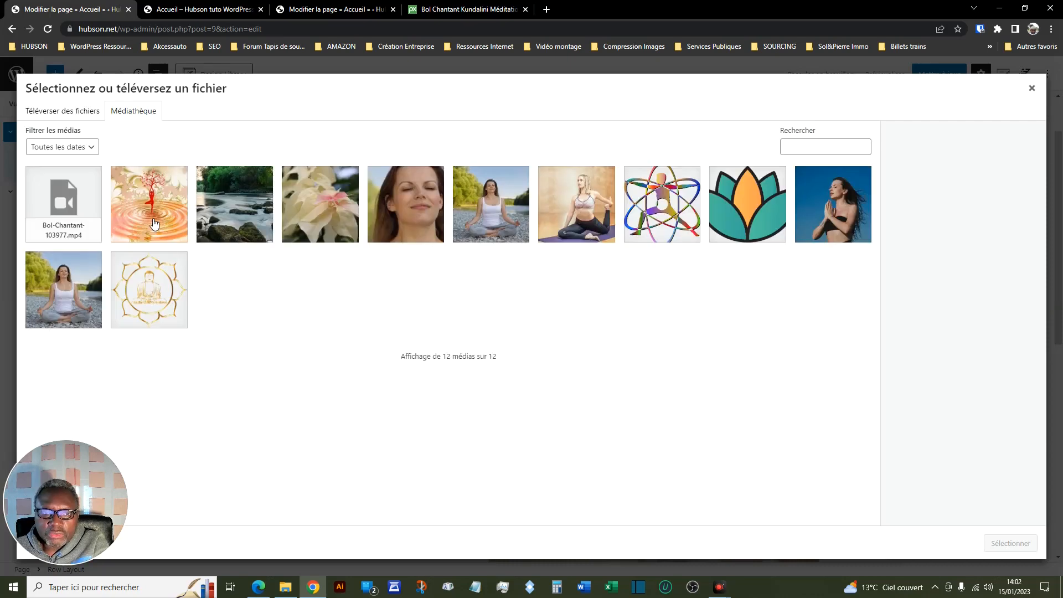
left_click(154, 223)
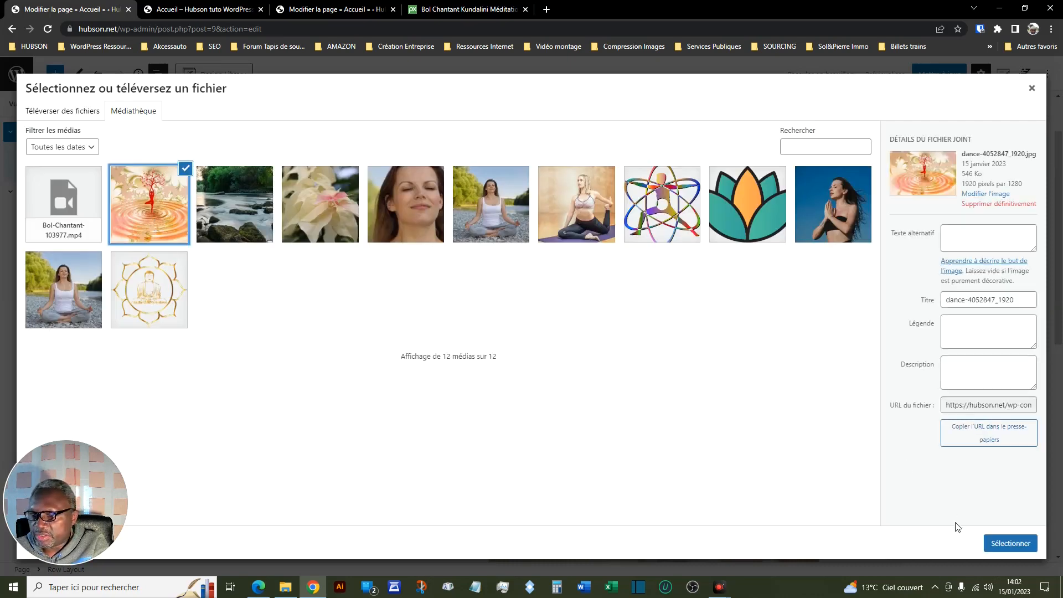
left_click(998, 544)
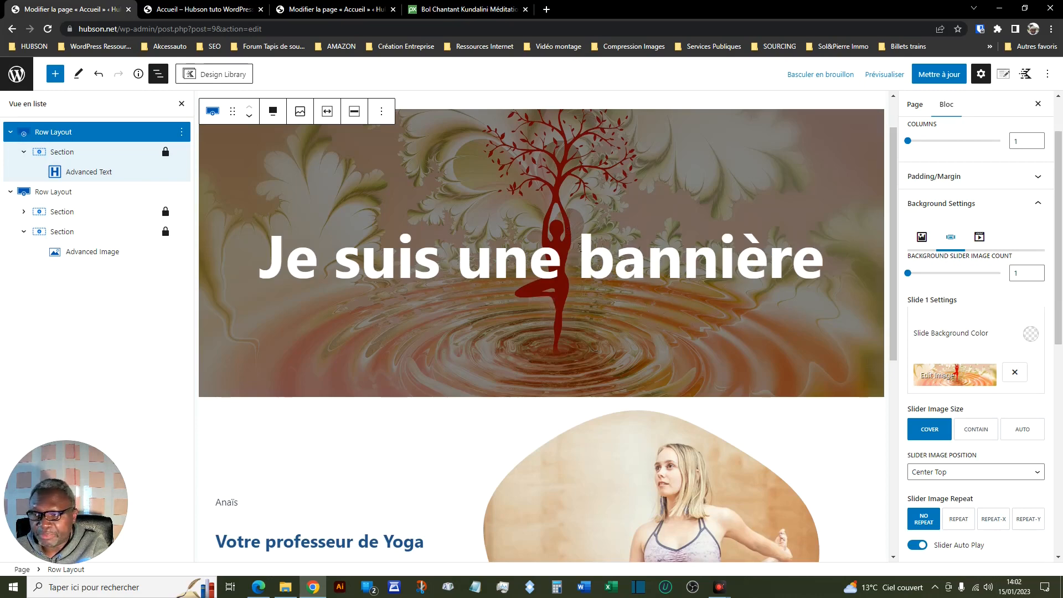
Raise the banner row's background slider image count to 4
left_click(1037, 272)
left_click(1038, 273)
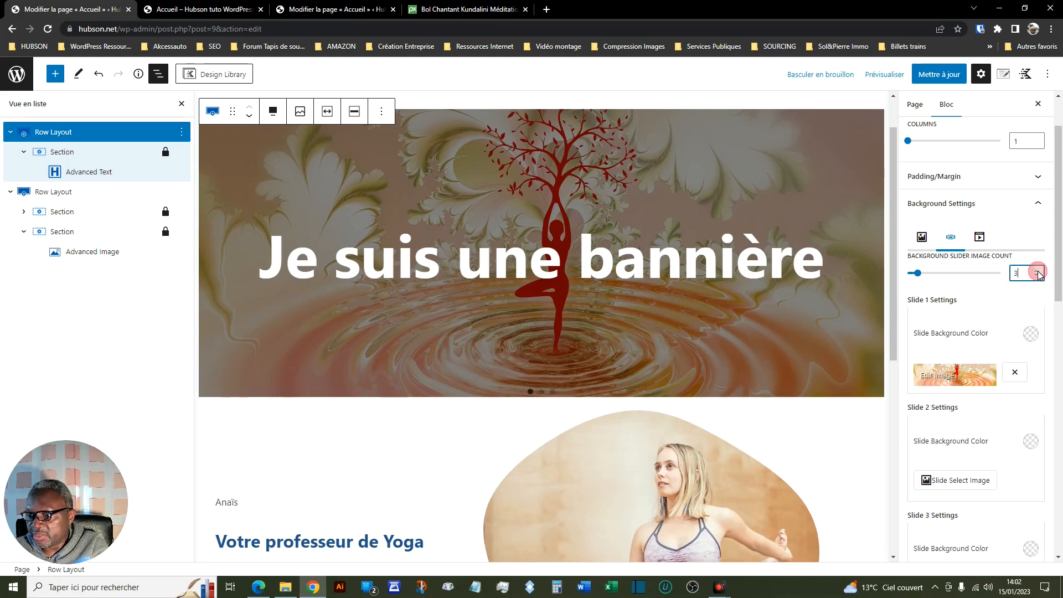
left_click(1037, 272)
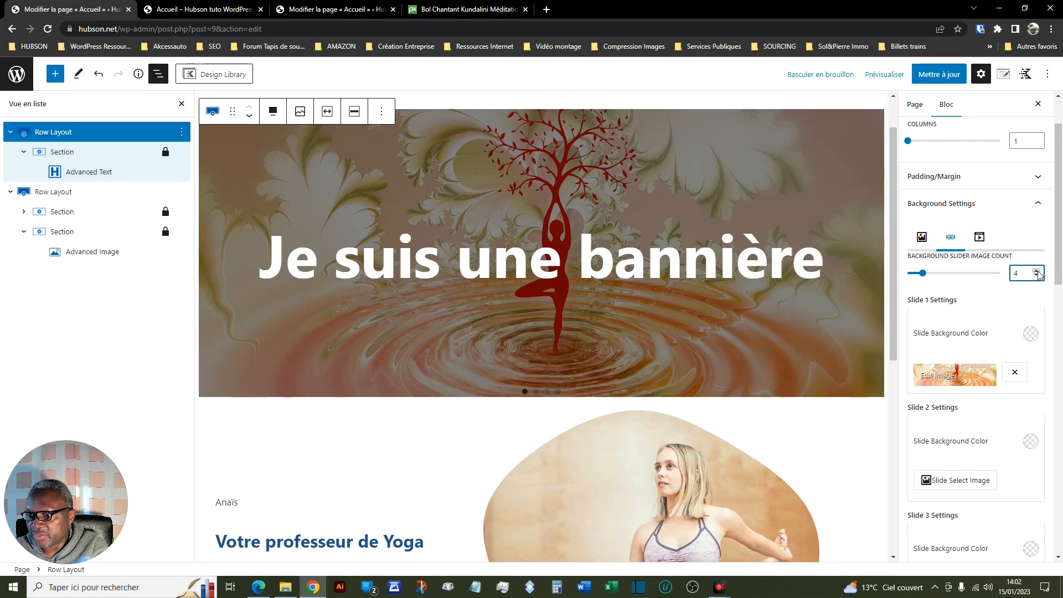
Assign river-5330961_1920.jpg from the media library as the slide 2 image of the banner's background slider
scroll(980, 321, "down", 2)
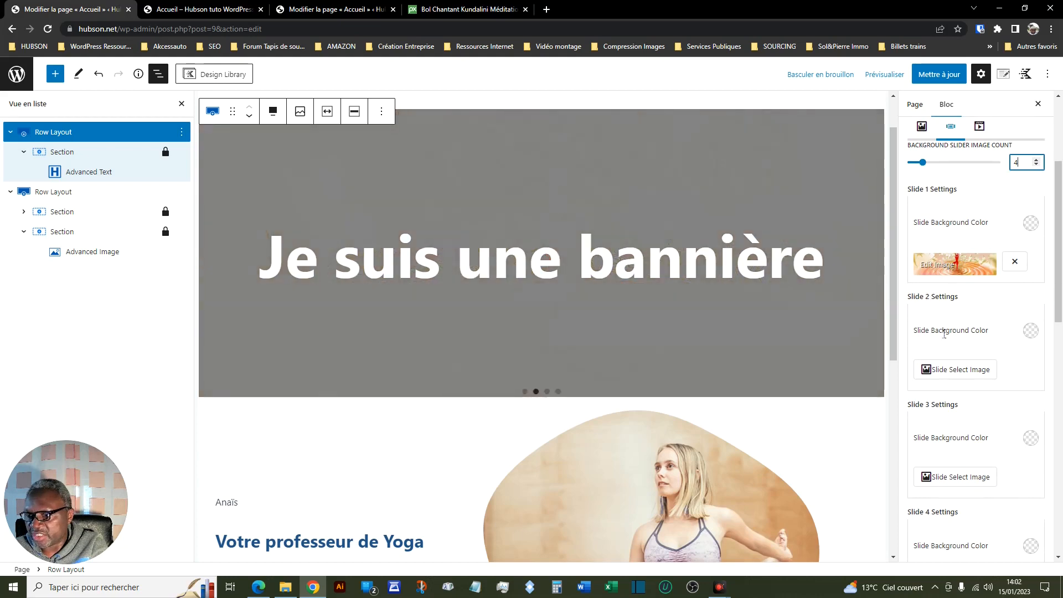
left_click(956, 372)
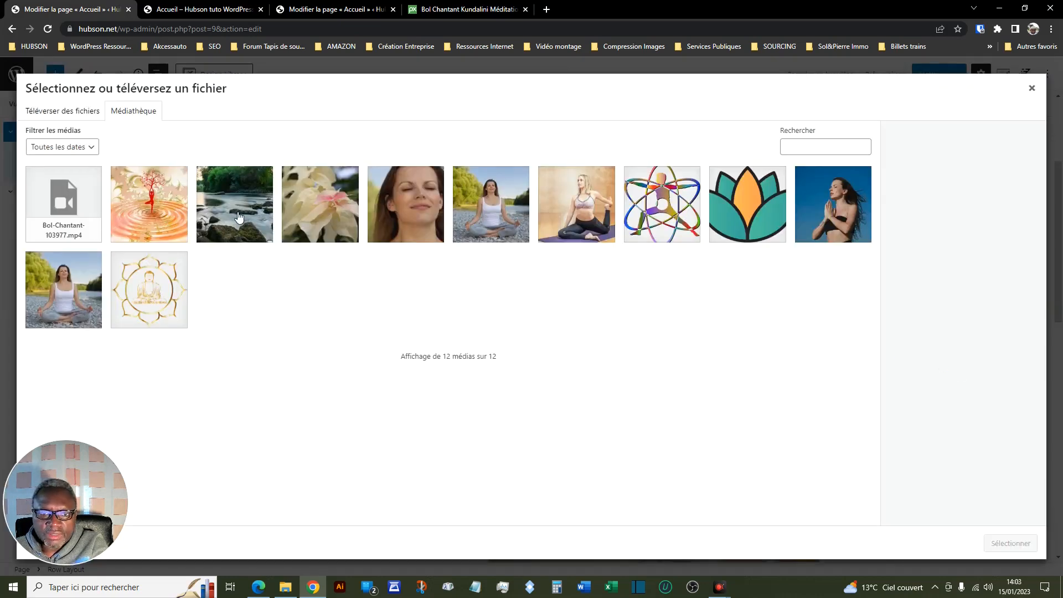
left_click(239, 217)
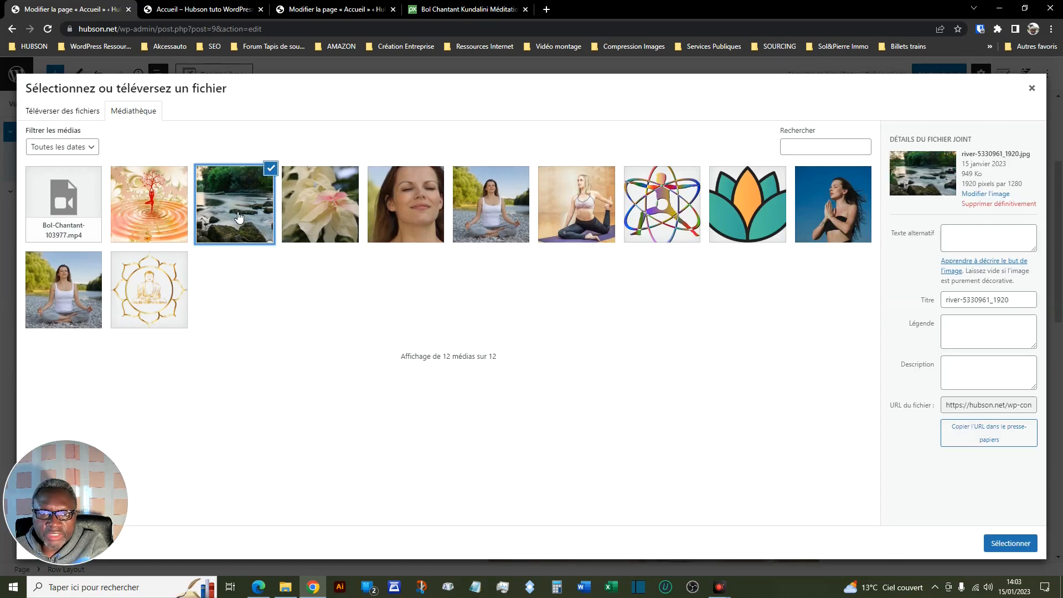
left_click(995, 543)
Assign flower-4401206_1920.jpg from the media library as the slide 3 image of the banner's background slider
scroll(930, 420, "down", 2)
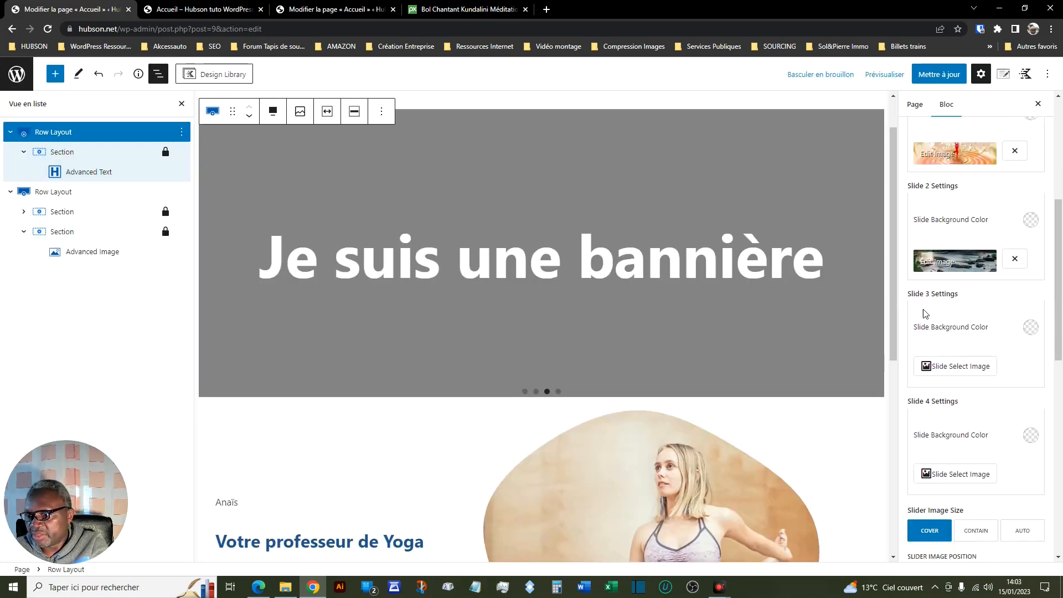
left_click(955, 367)
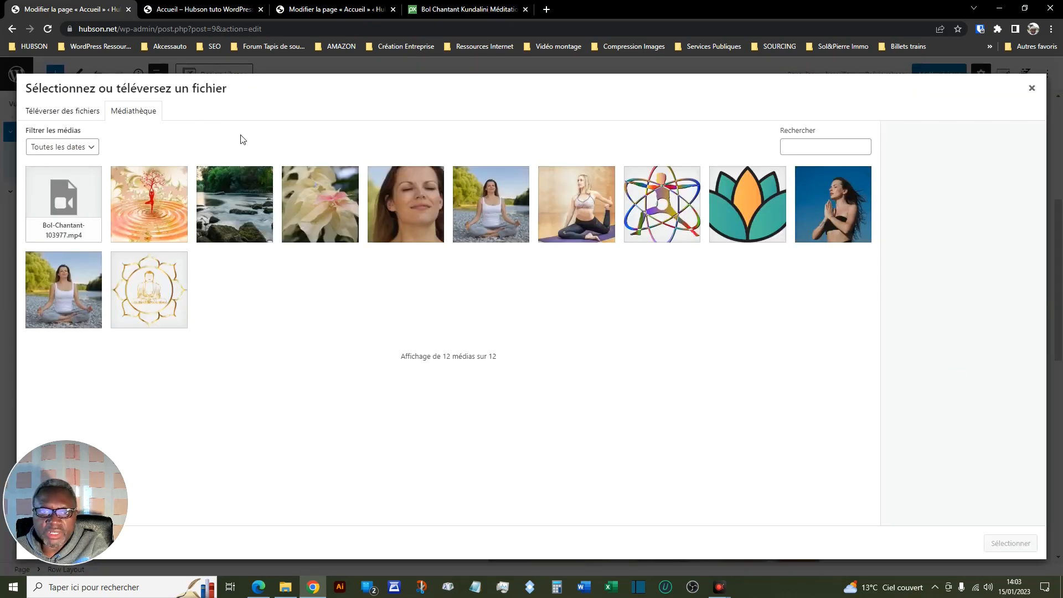
left_click(333, 228)
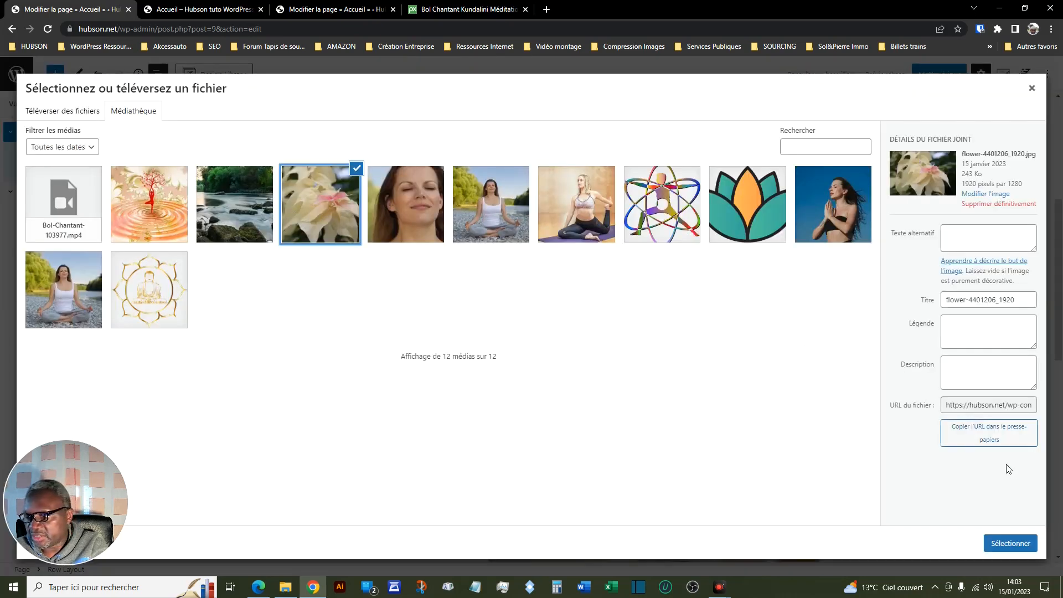
left_click(998, 434)
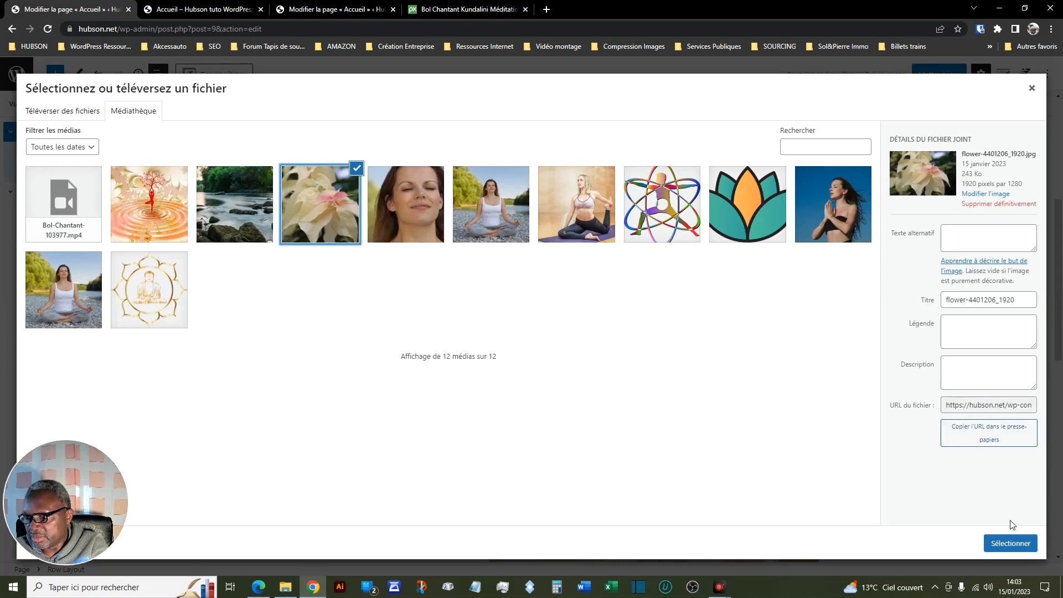
left_click(995, 543)
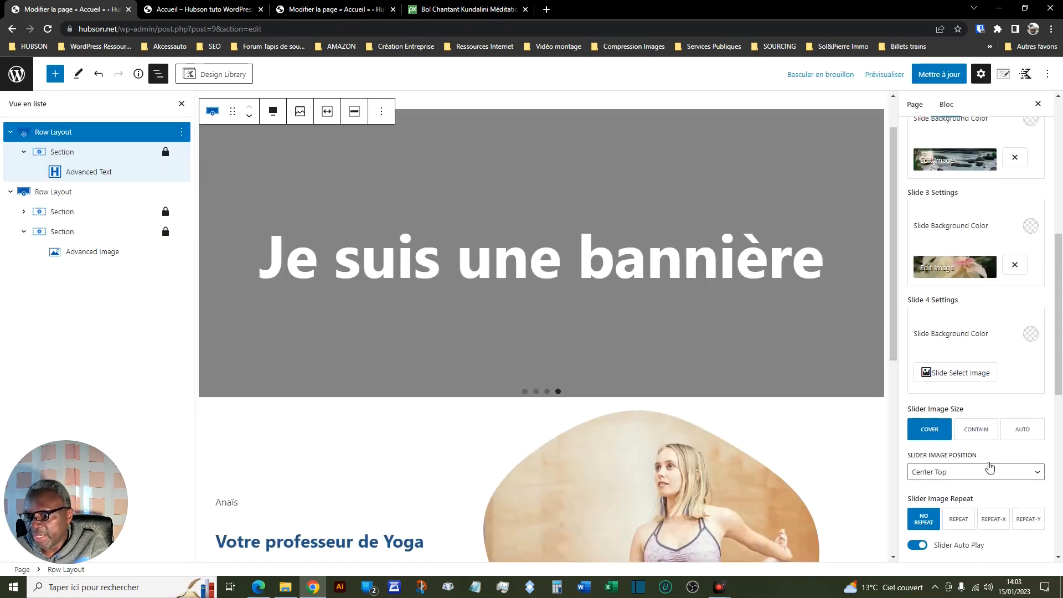
Assign woman-5380651_640.jpg from the media library as the slide 4 image of the banner's background slider
left_click(950, 364)
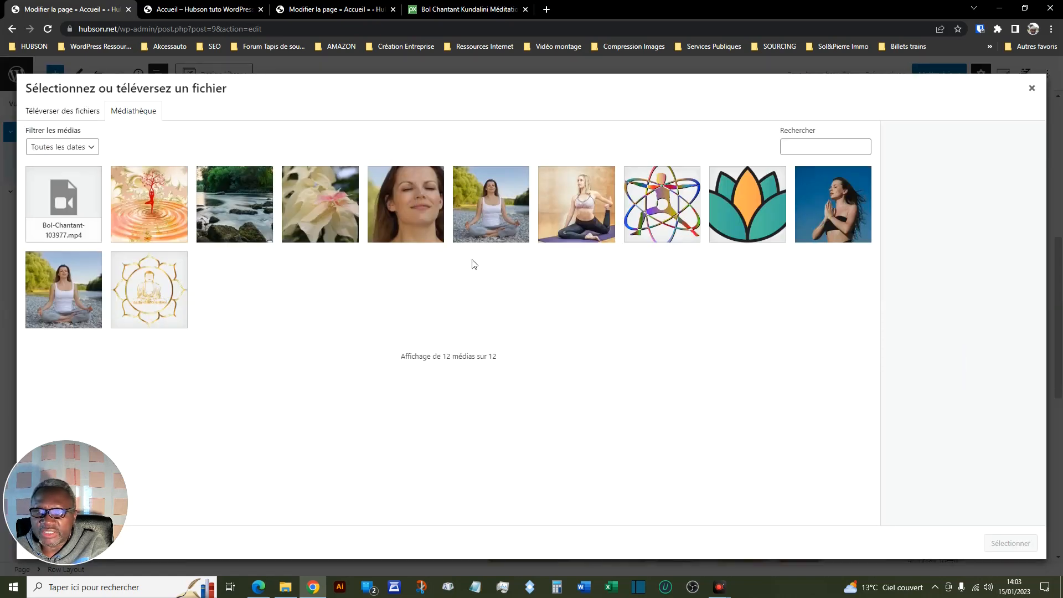
left_click(497, 219)
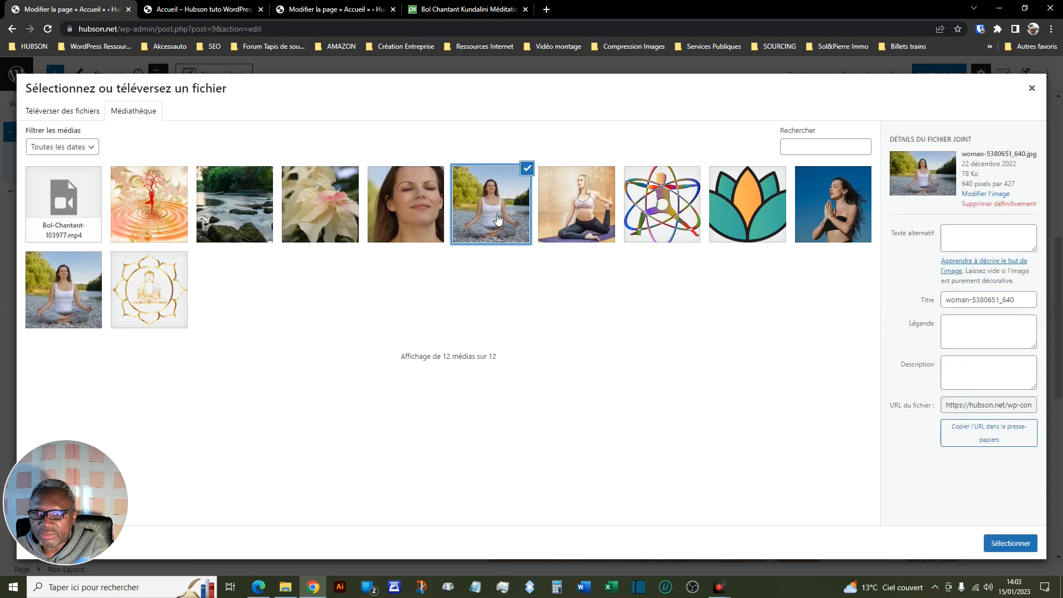
left_click(999, 548)
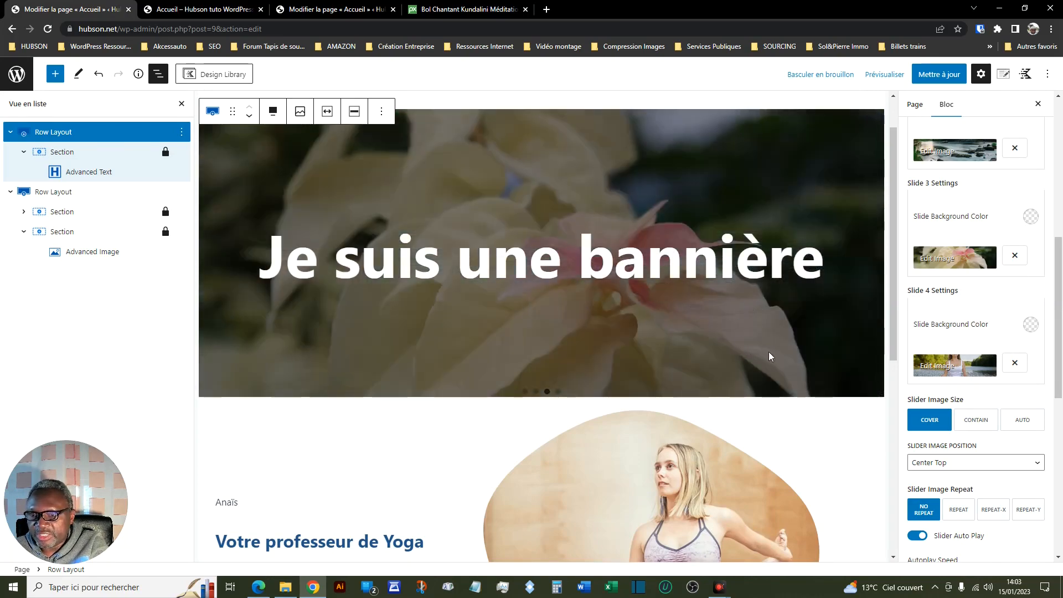
Try a lower autoplay speed for the banner's background slider and return it to 7000
left_click_drag(1060, 335, 1054, 419)
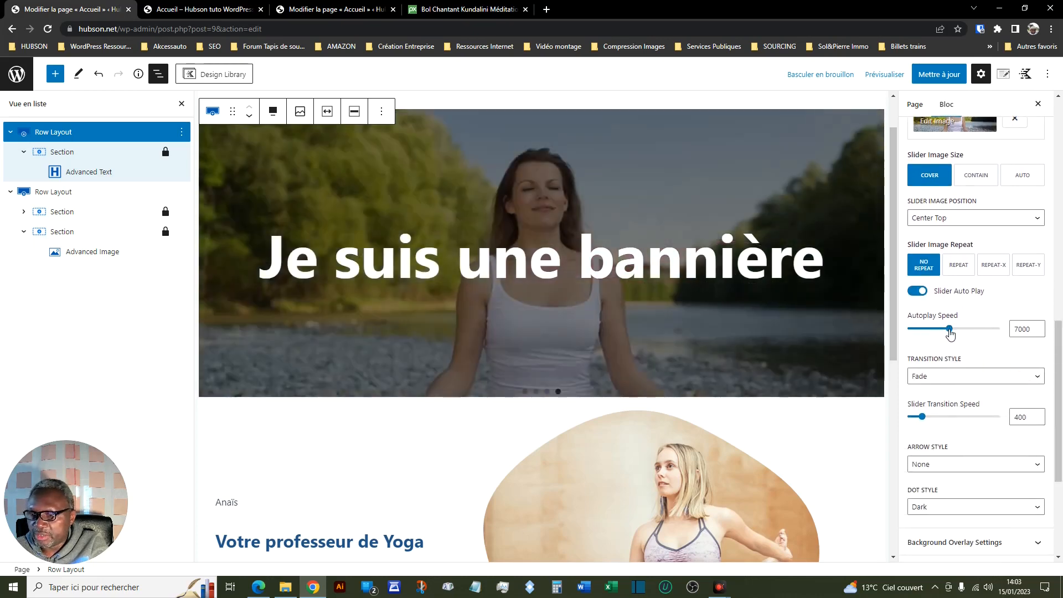
left_click_drag(949, 330, 917, 331)
left_click_drag(917, 331, 950, 332)
left_click(1036, 327)
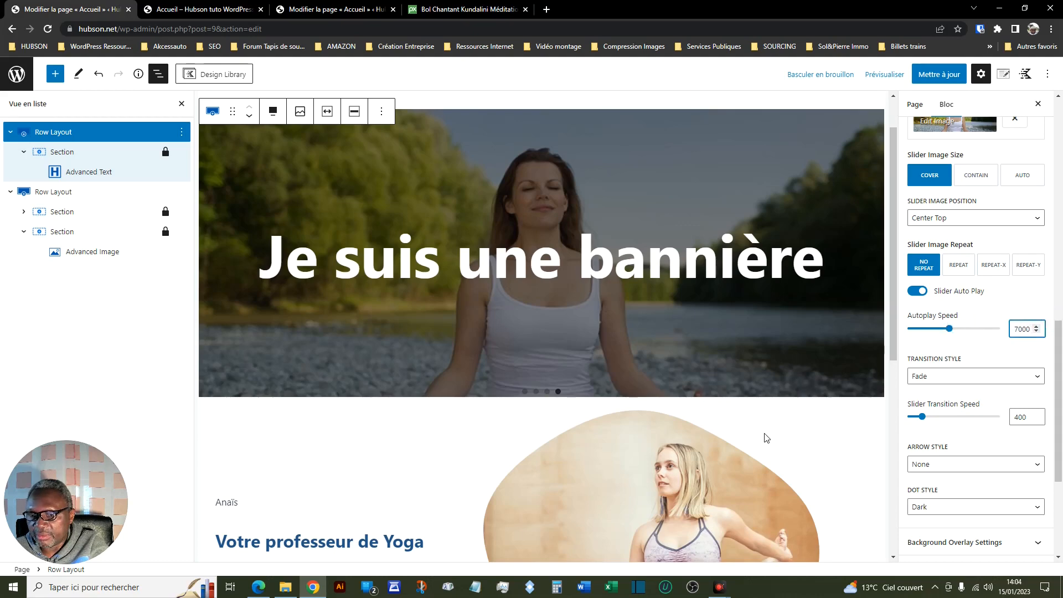
Preview the page in a new tab and examine how the banner's background slider cycles through its images
left_click(874, 76)
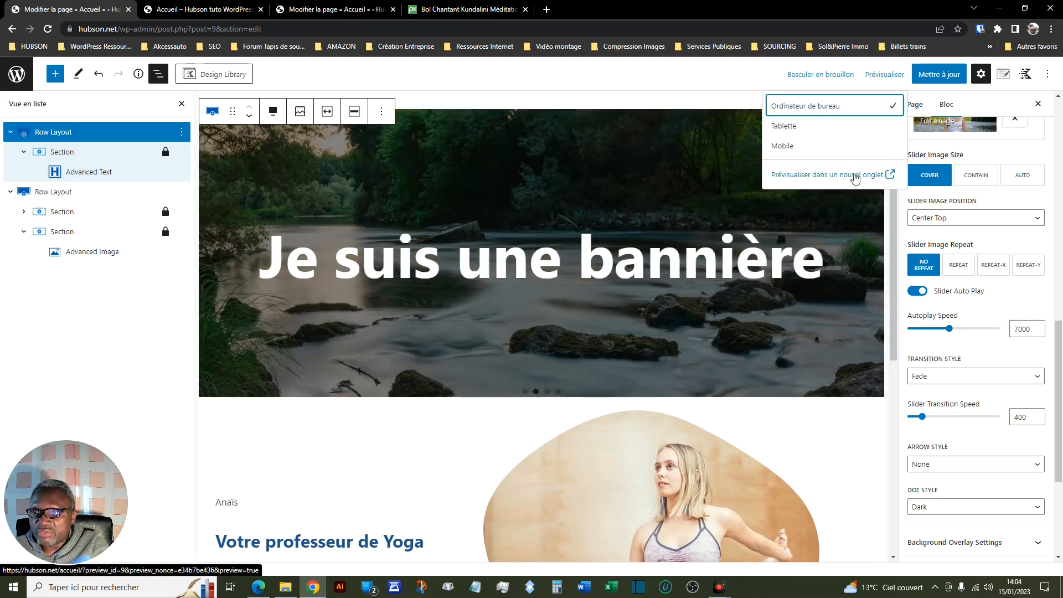
left_click(855, 176)
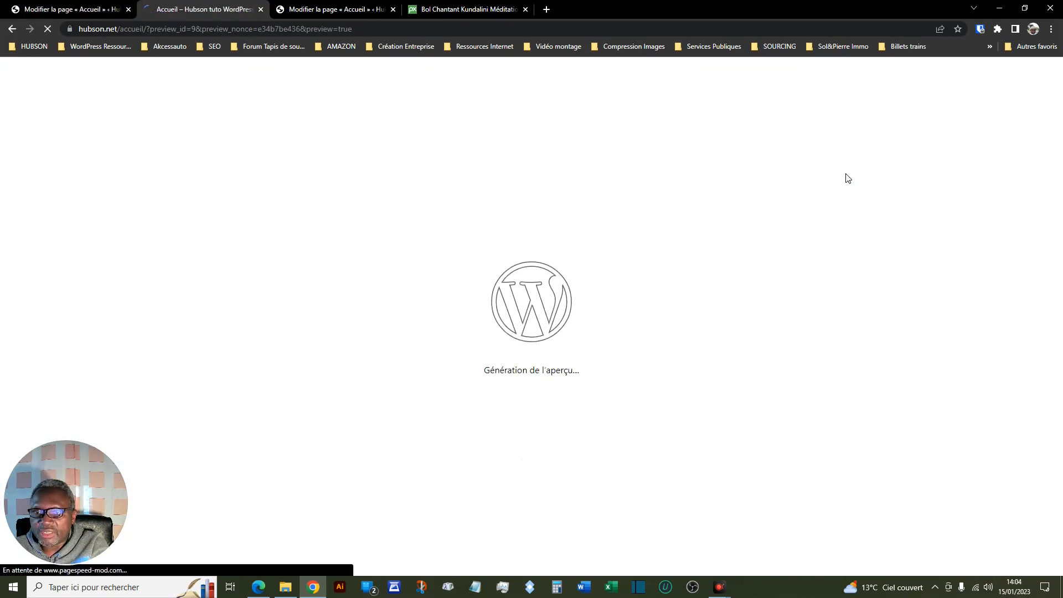
scroll(649, 339, "down", 1)
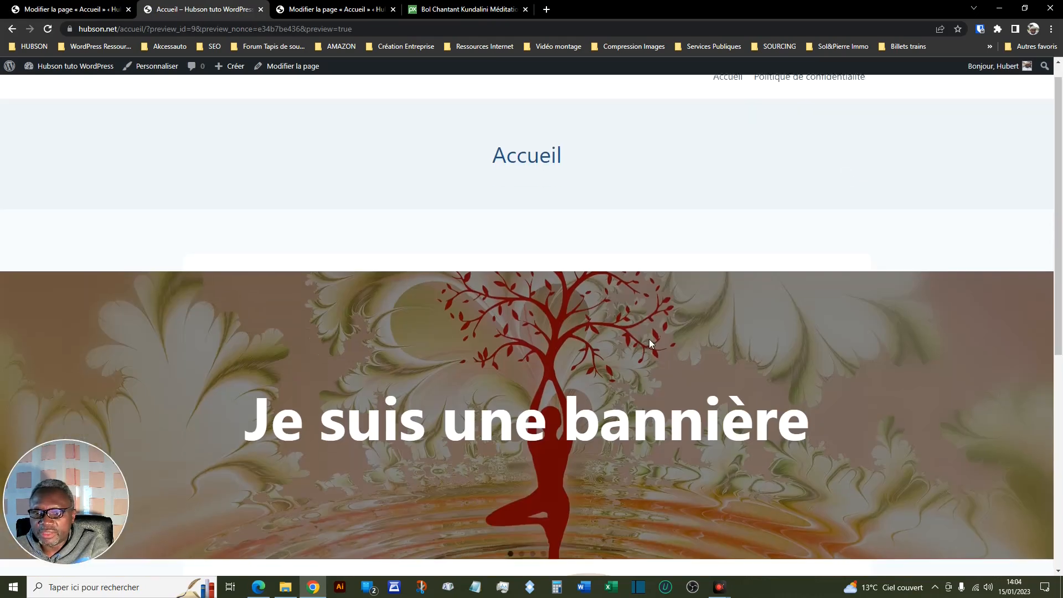
scroll(649, 338, "down", 4)
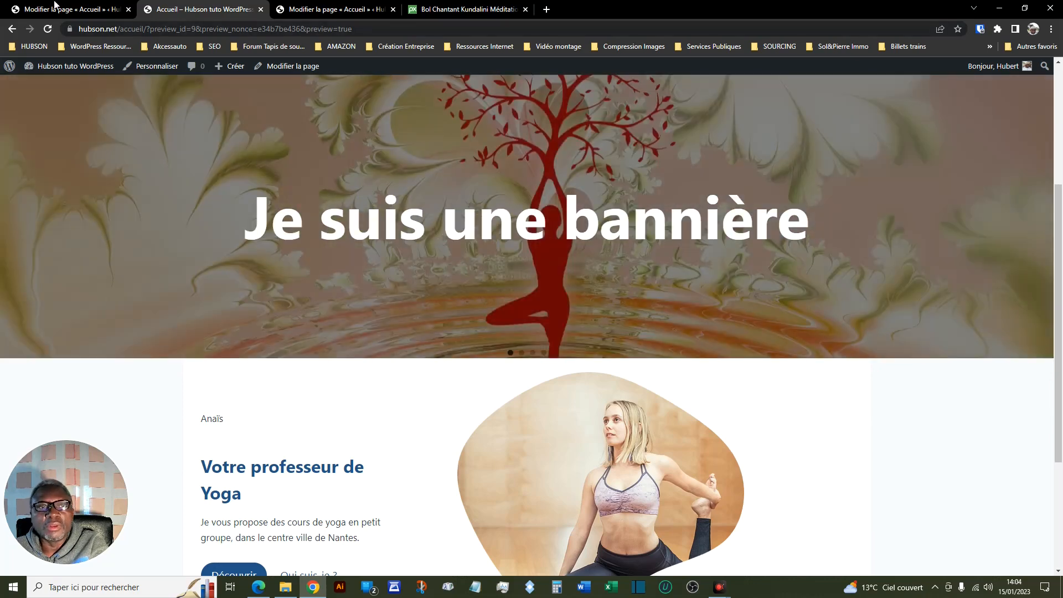
Back in the page editor, reselect the banner Row Layout and switch its background type to video
left_click(76, 10)
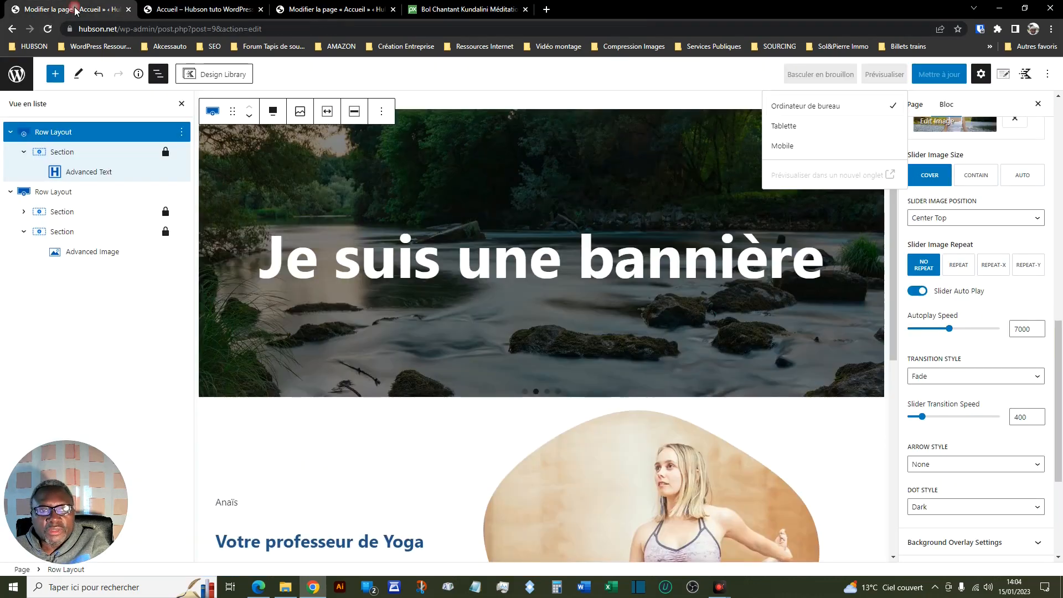
left_click(830, 440)
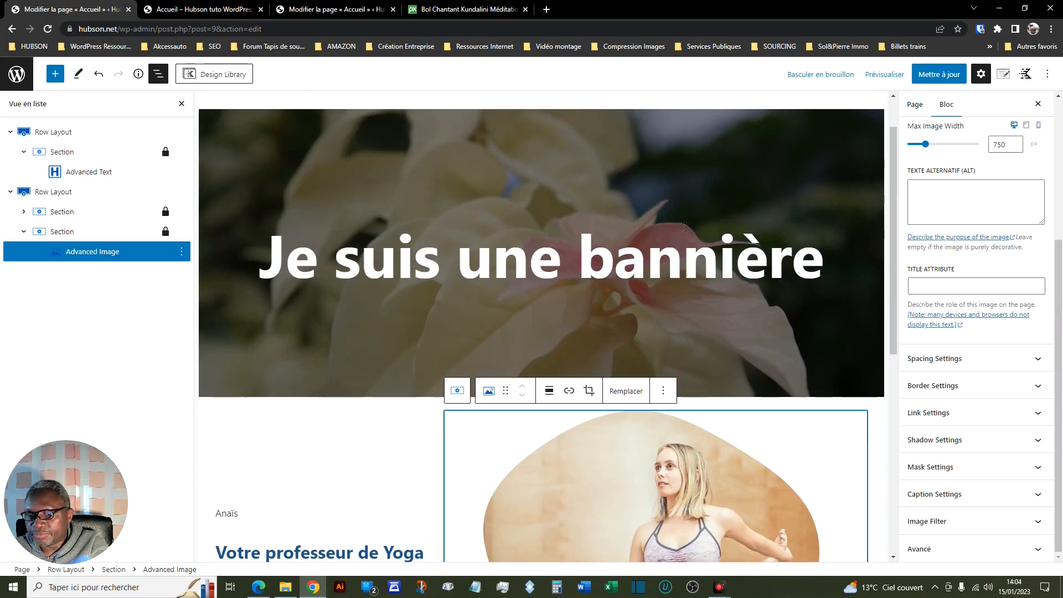
left_click(488, 109)
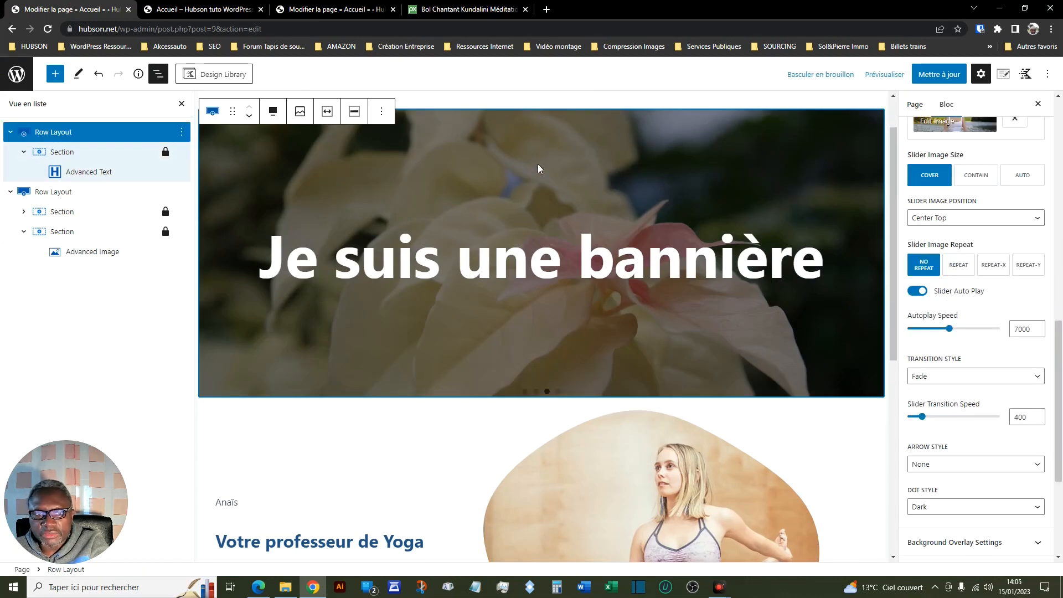
left_click(97, 135)
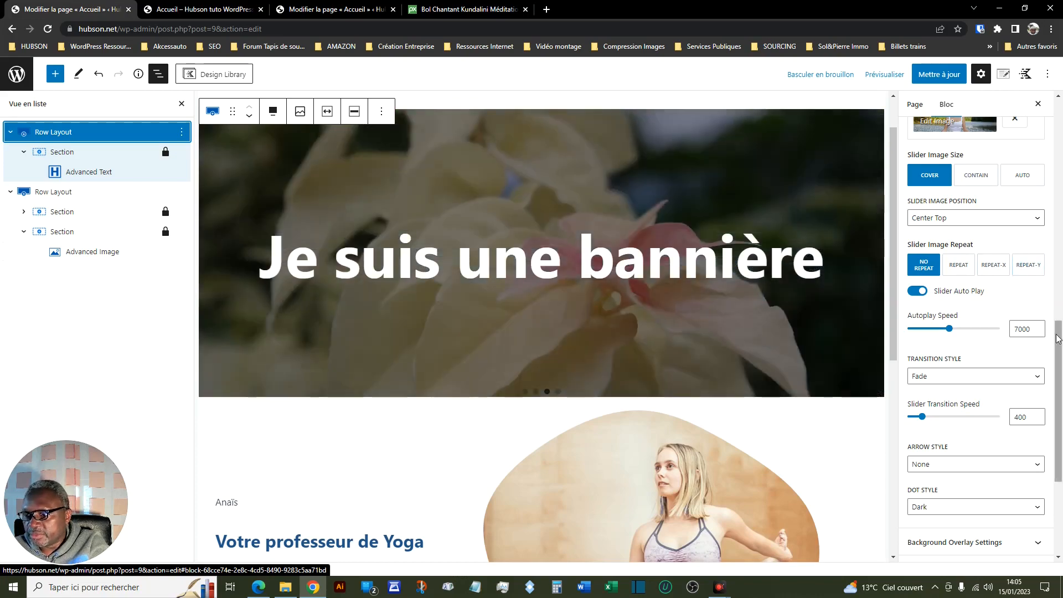
left_click_drag(1057, 339, 1062, 119)
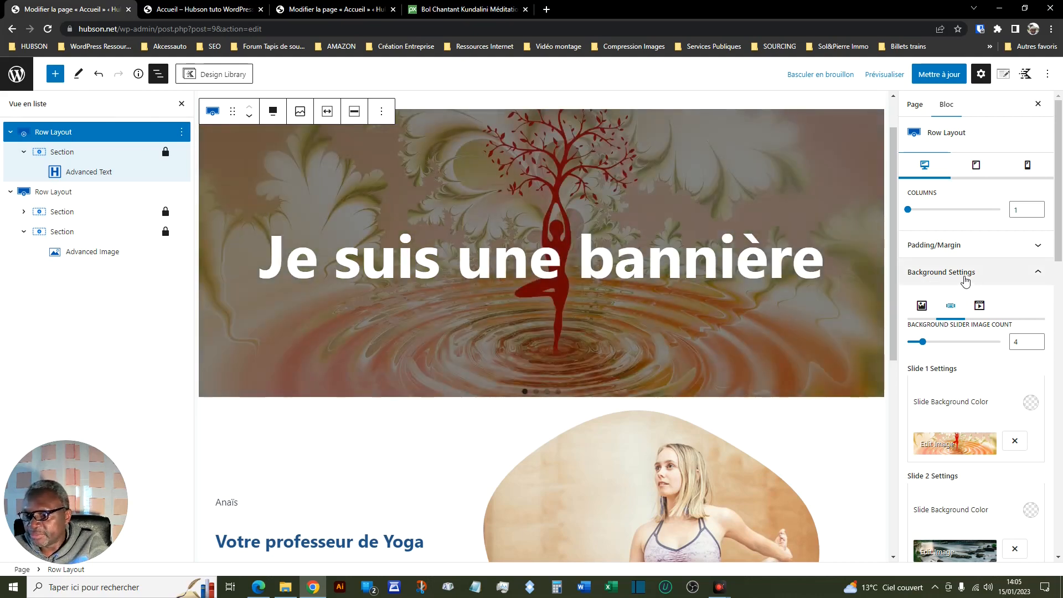
left_click(979, 306)
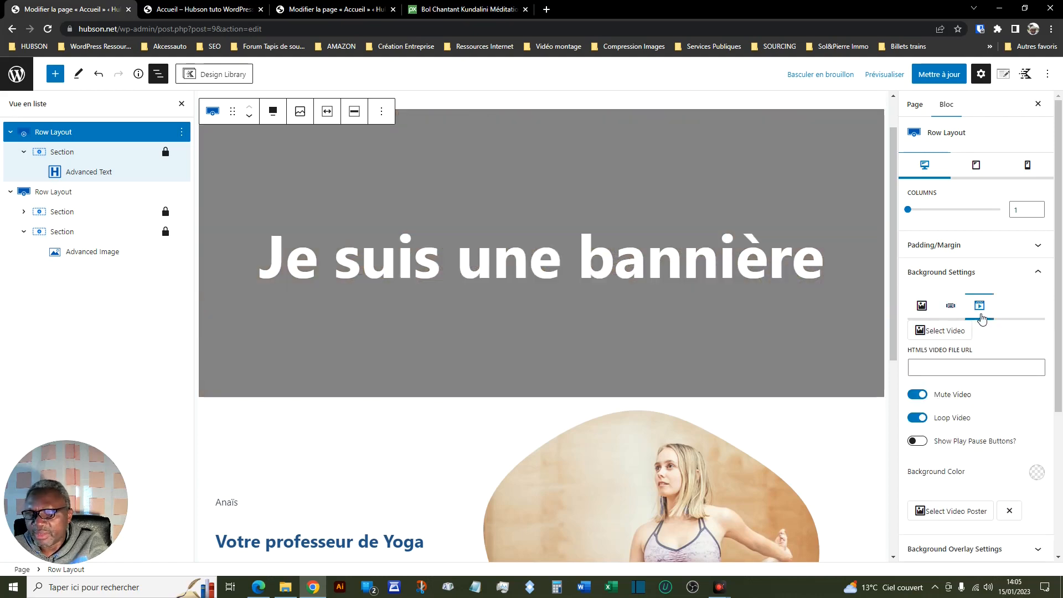
Assign Bol-Chantant-103977.mp4 from the media library as the banner row's background video
left_click(942, 331)
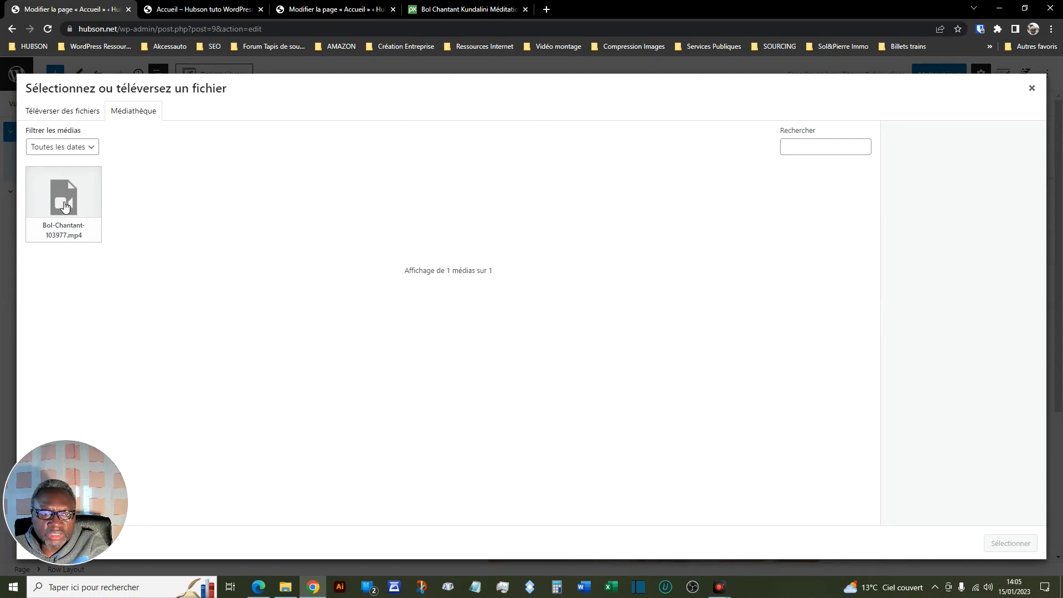
left_click(64, 207)
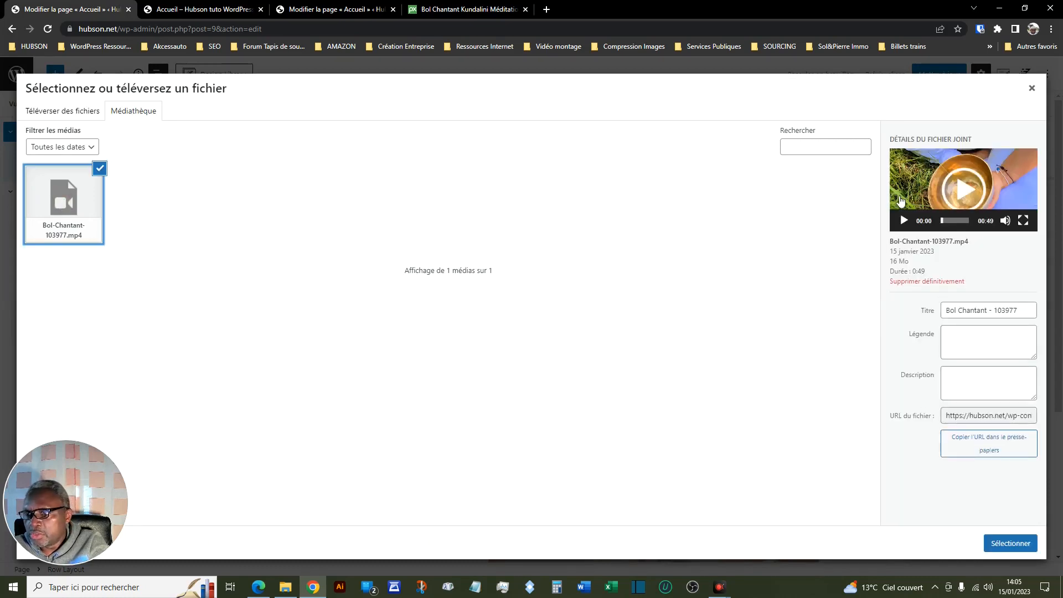
left_click(996, 545)
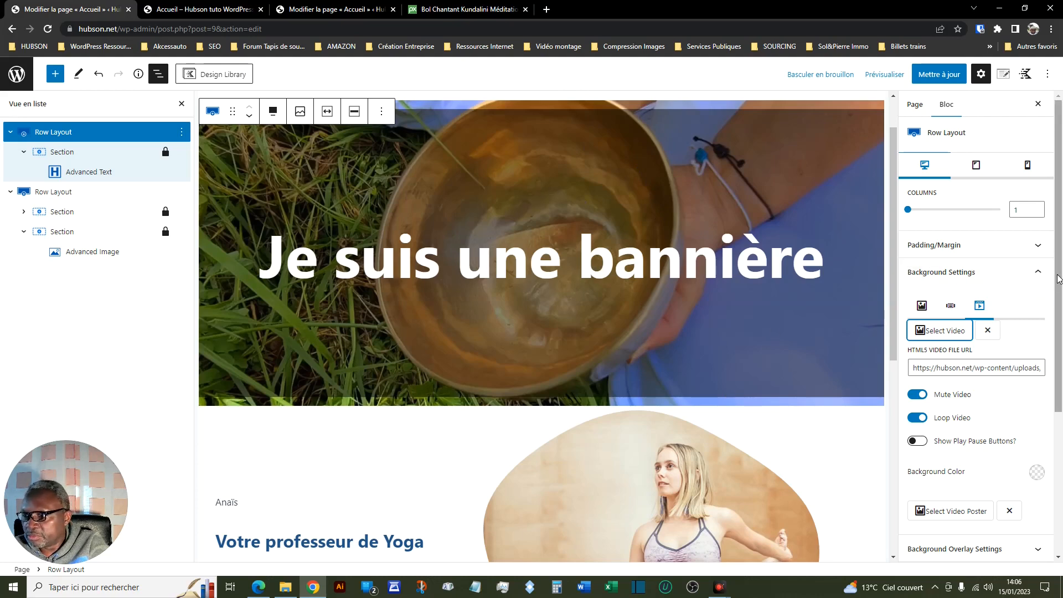
Set the blend mode of the banner row's background overlay to Screen
left_click_drag(1058, 278, 1061, 385)
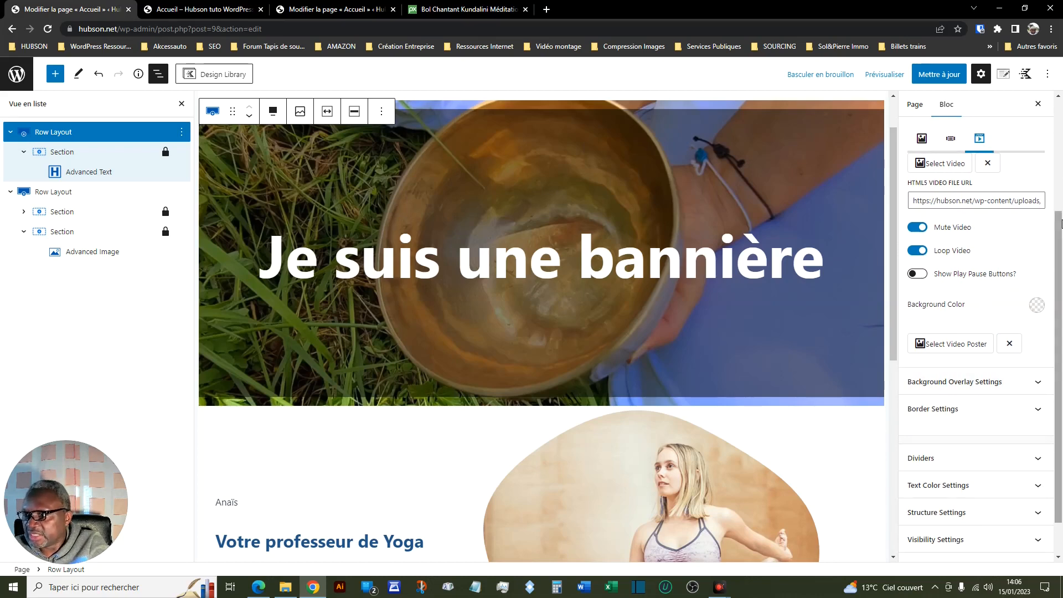
left_click_drag(1060, 230, 1060, 126)
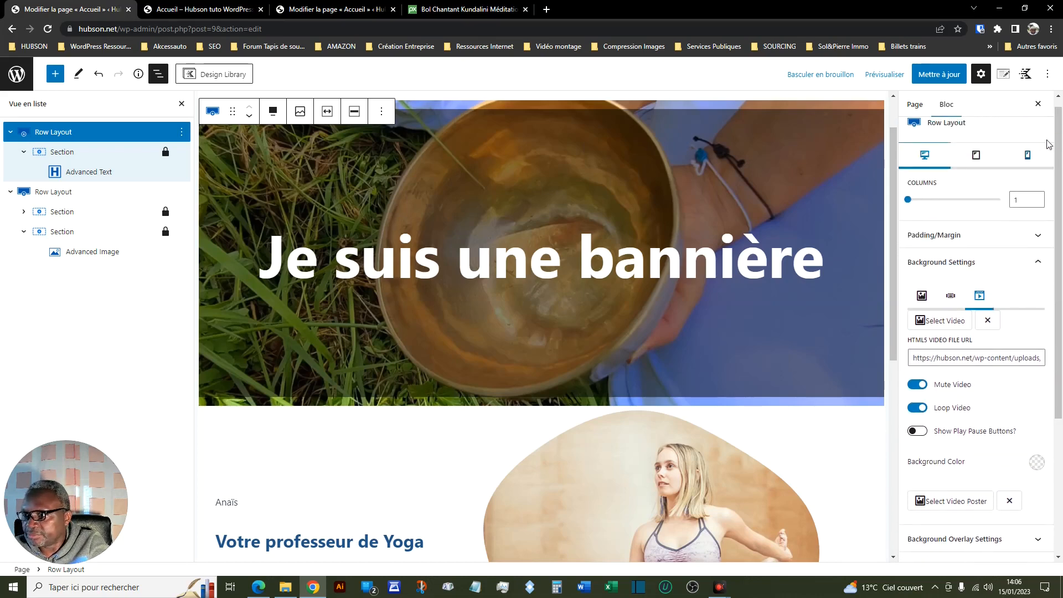
left_click(1039, 267)
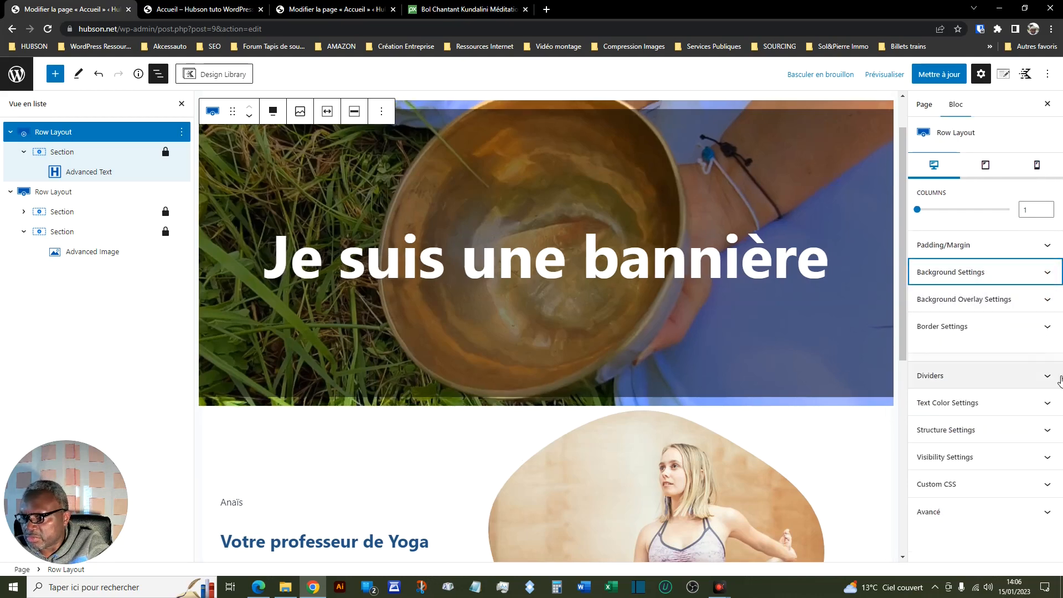
left_click(1048, 302)
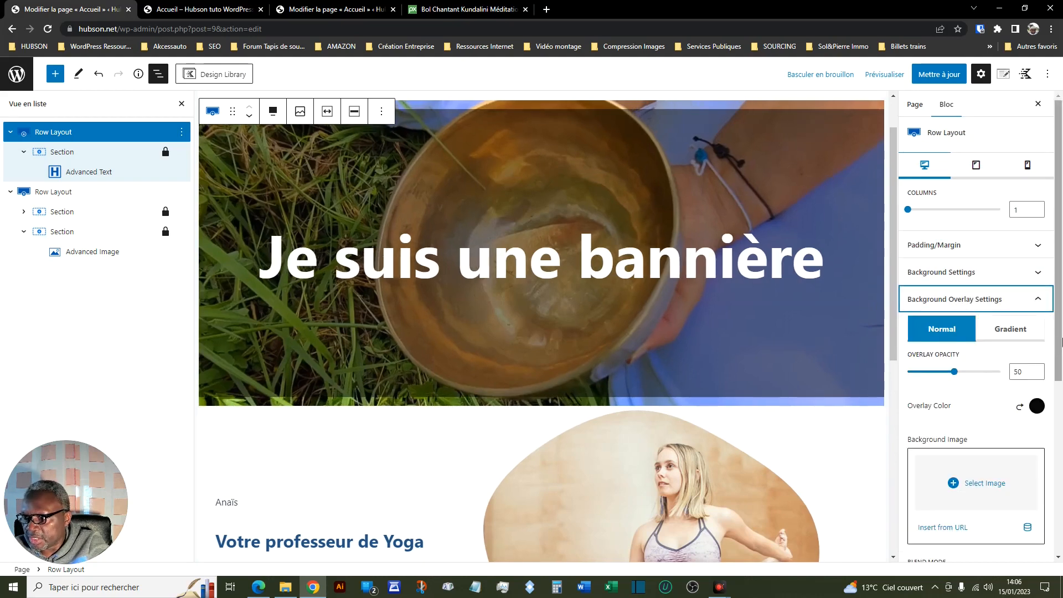
scroll(1062, 342, "down", 3)
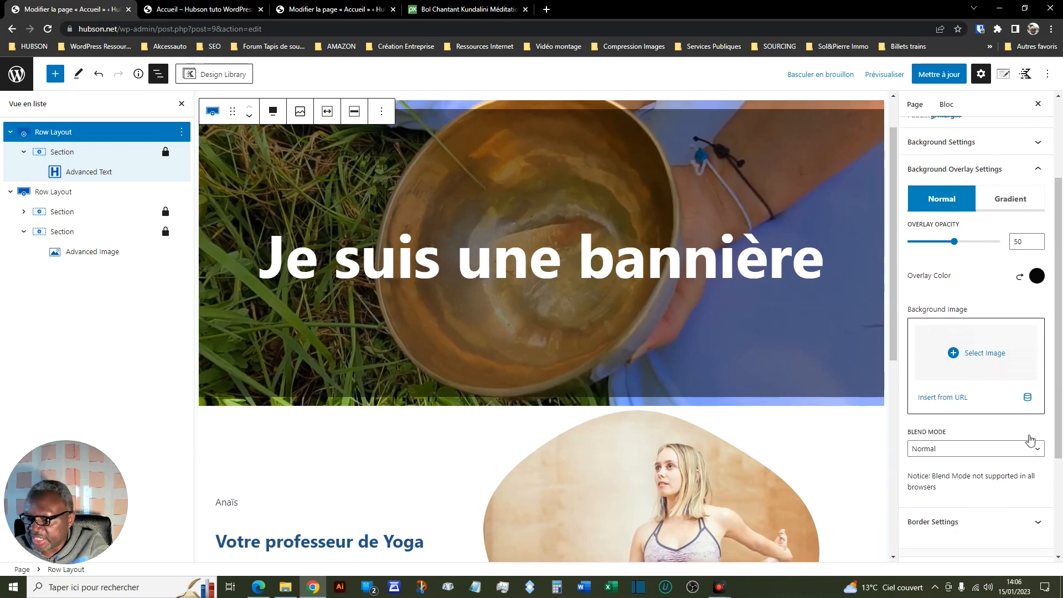
left_click(1038, 449)
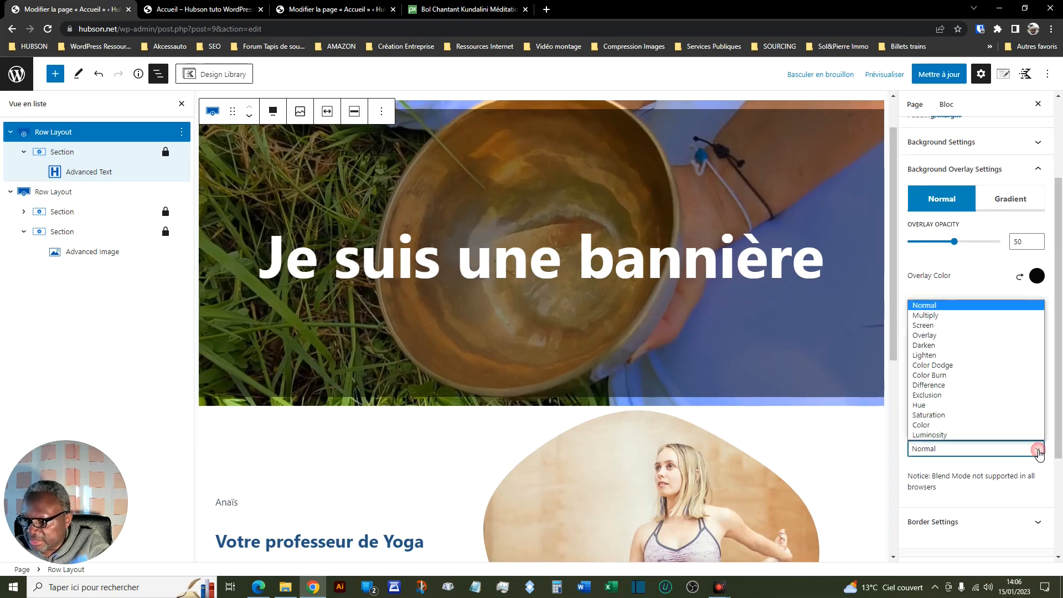
left_click(934, 326)
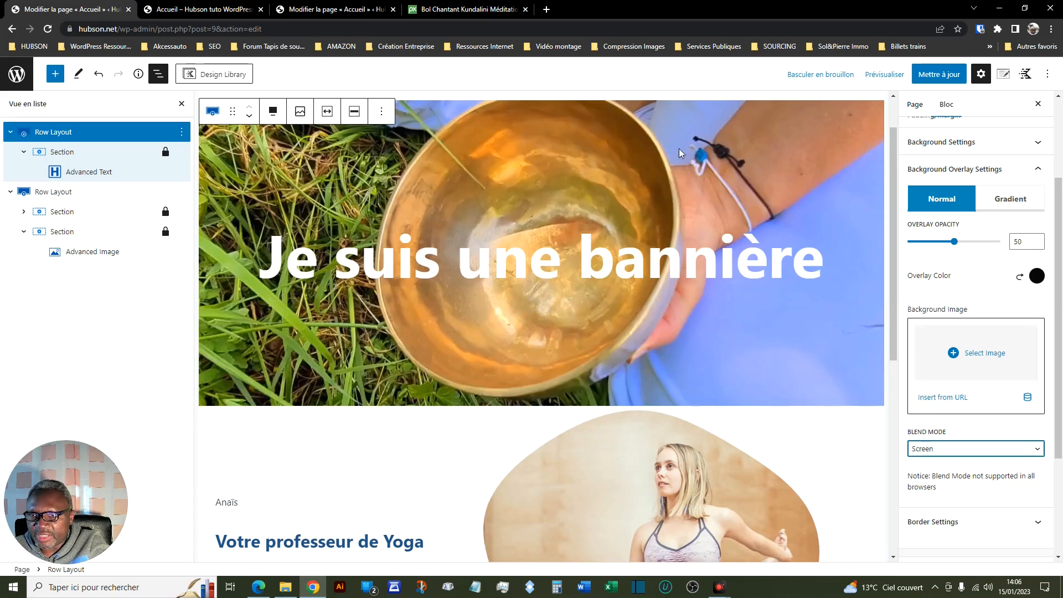
Preview the page in a new tab and examine how the banner's background video plays behind the text
scroll(703, 158, "up", 1)
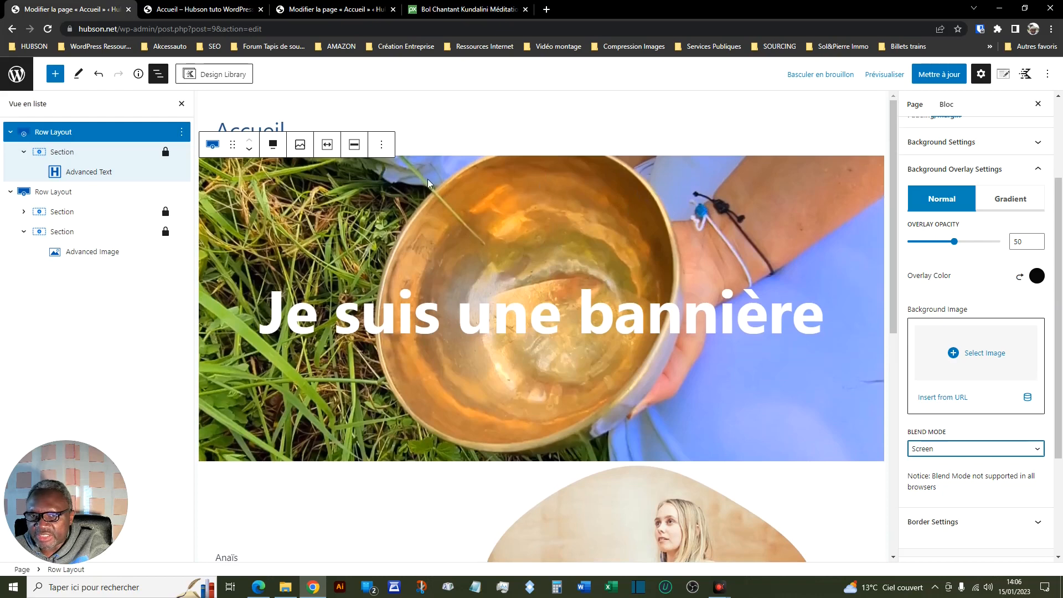
left_click(882, 77)
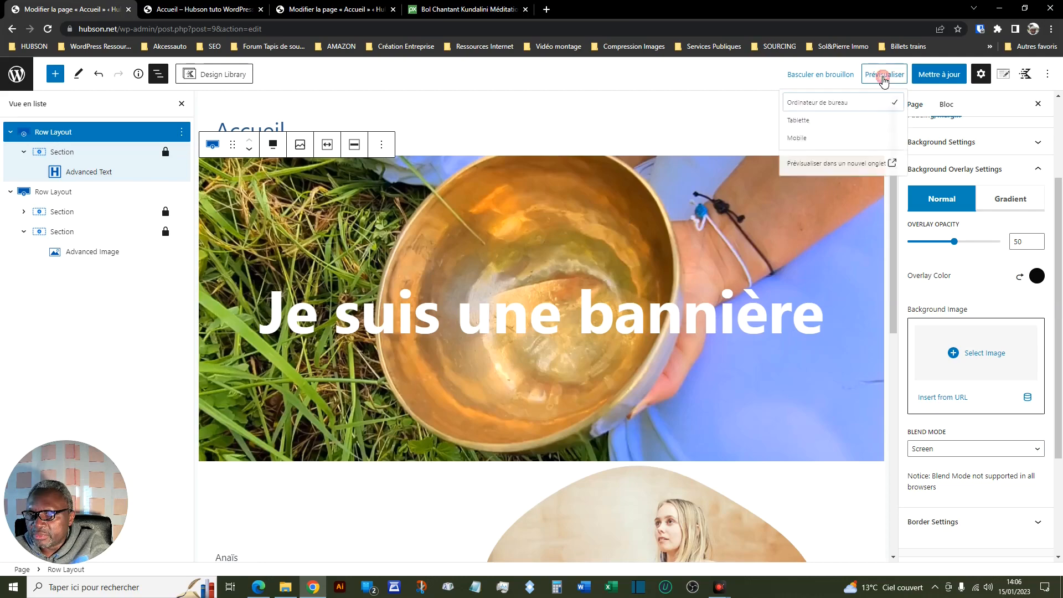
left_click(852, 176)
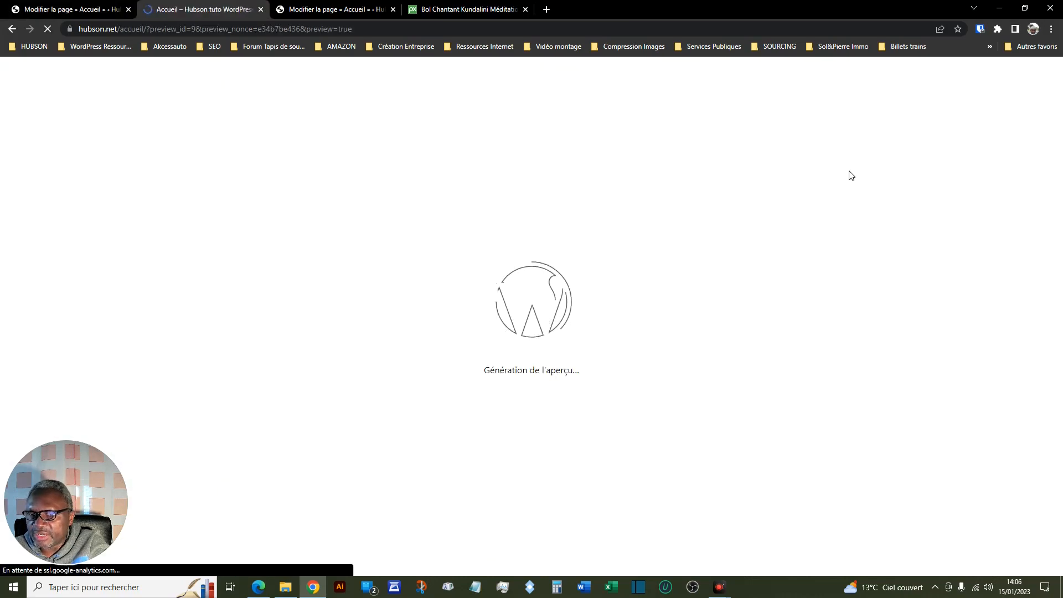
scroll(852, 241, "down", 3)
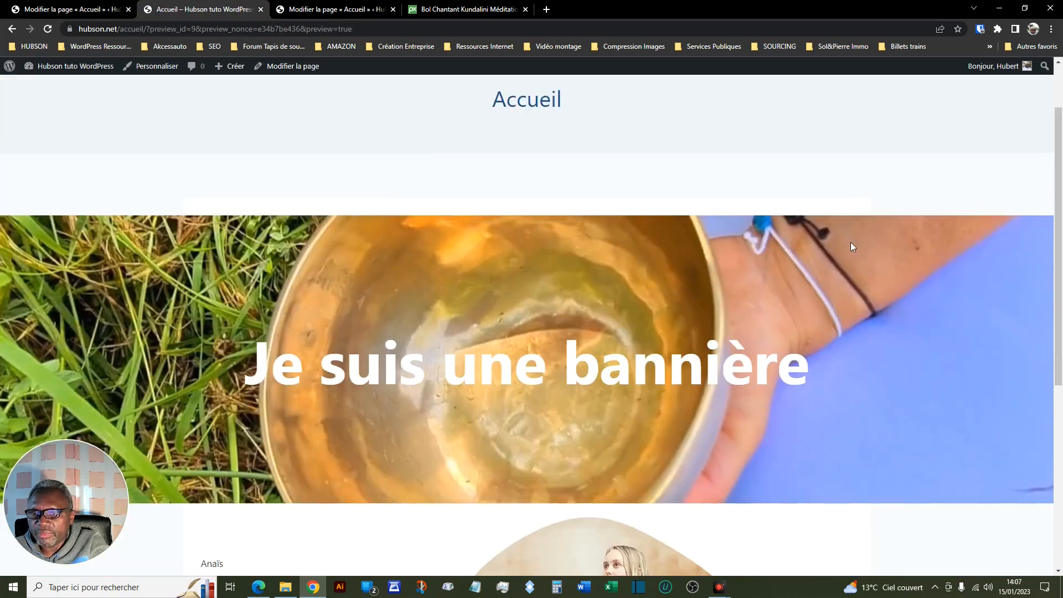
scroll(851, 247, "up", 1)
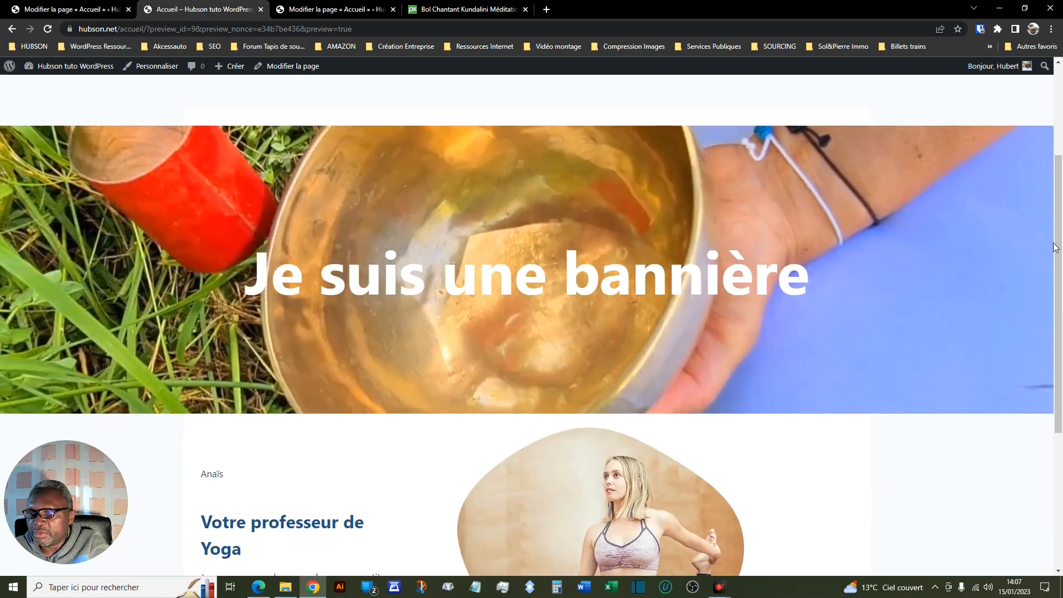
left_click_drag(1058, 256, 1060, 284)
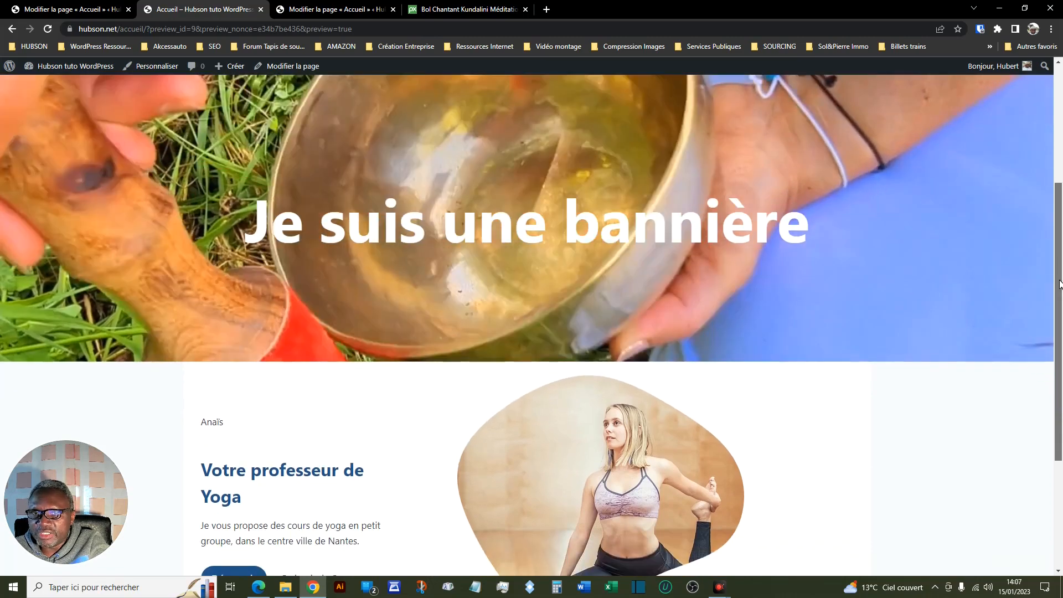